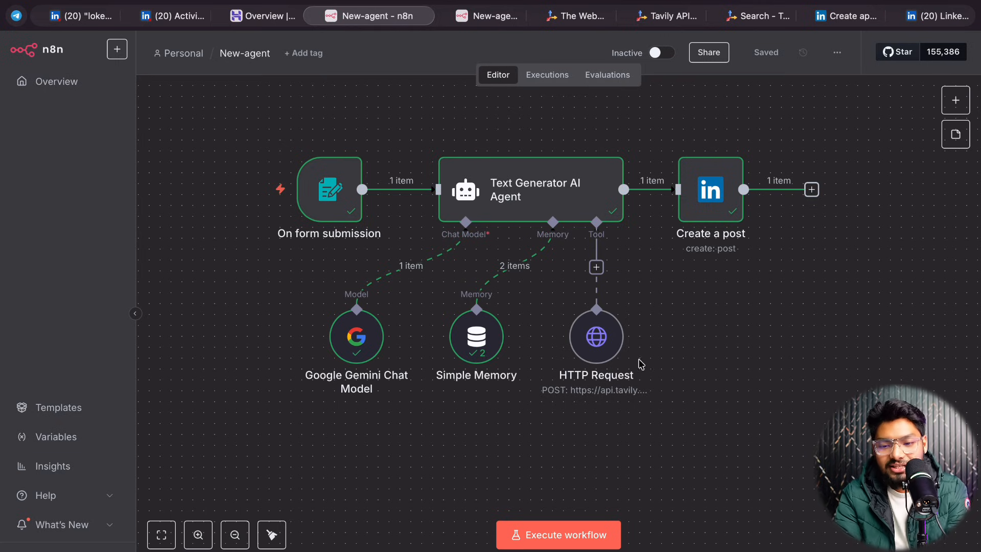
scroll(451, 158, up, 2)
scroll(475, 193, down, 1)
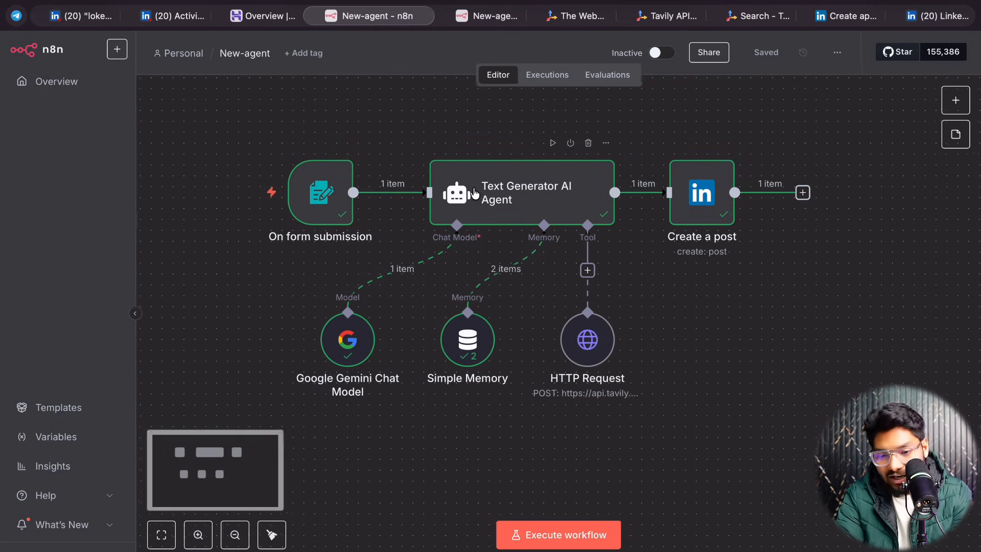
scroll(475, 193, up, 1)
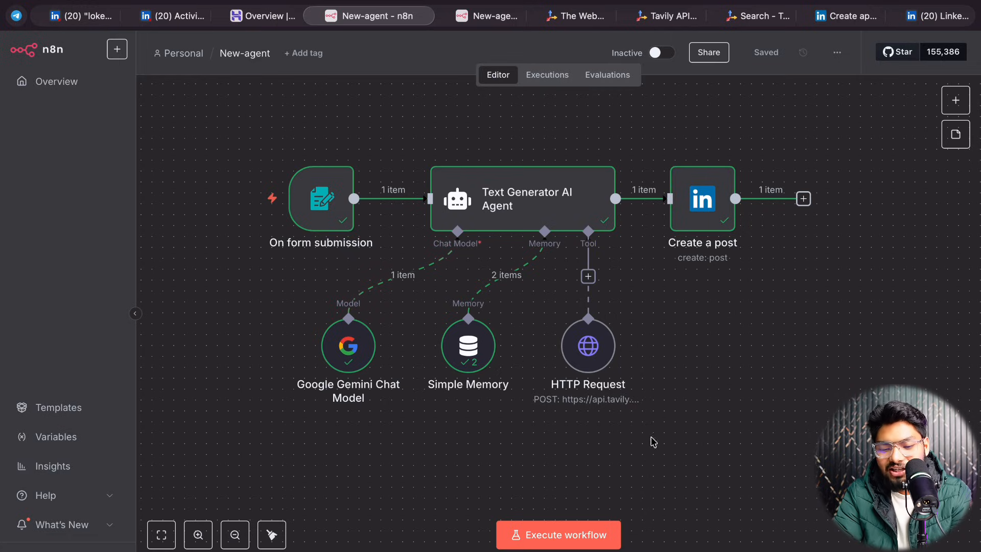
Run the workflow and submit its test form with topic 'High paying jobs in 2026' and audience 'India above 18'.
click(557, 536)
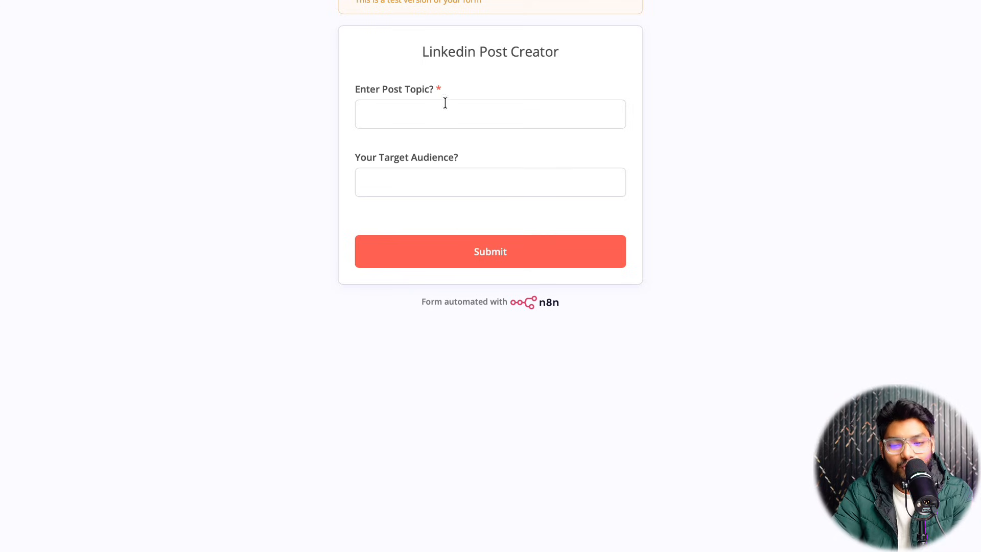
click(410, 127)
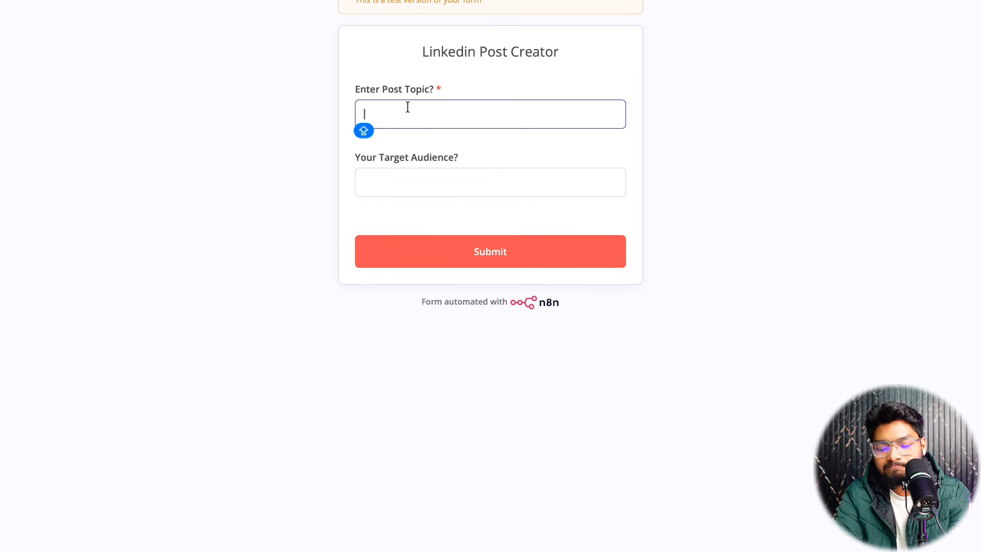
text(Jobs)
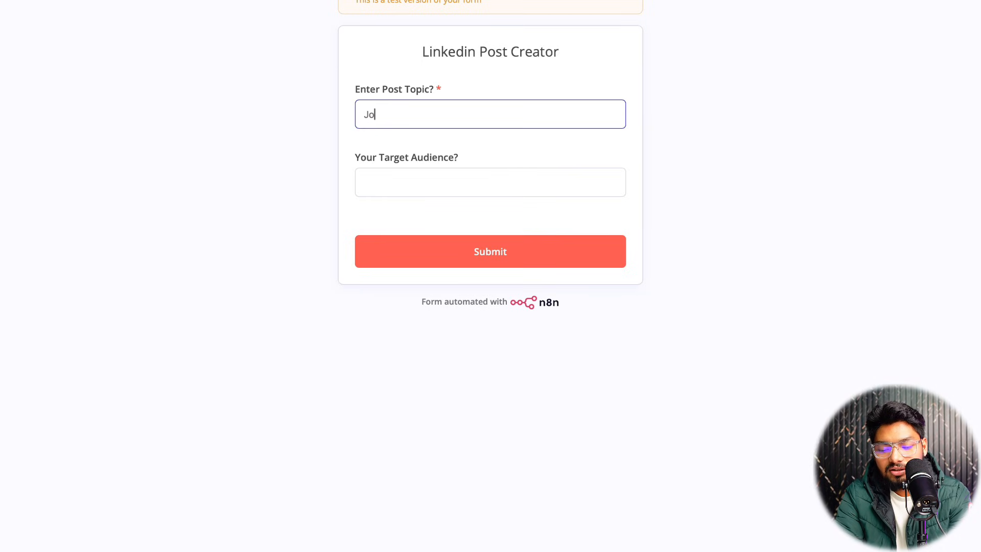
key(BackSpace)
key(BackSpace)
key(BackSpace)
key(BackSpace)
key(BackSpace)
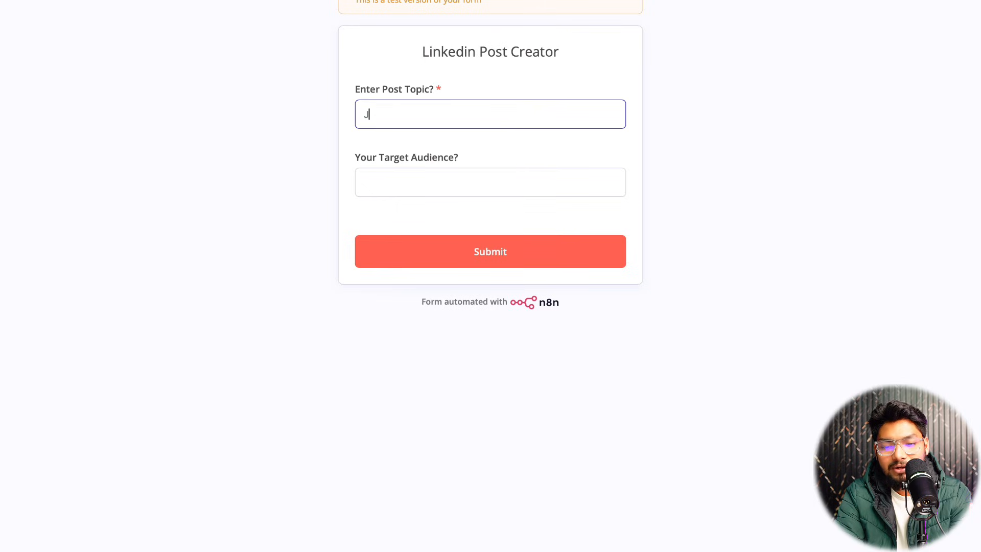
text(High pay)
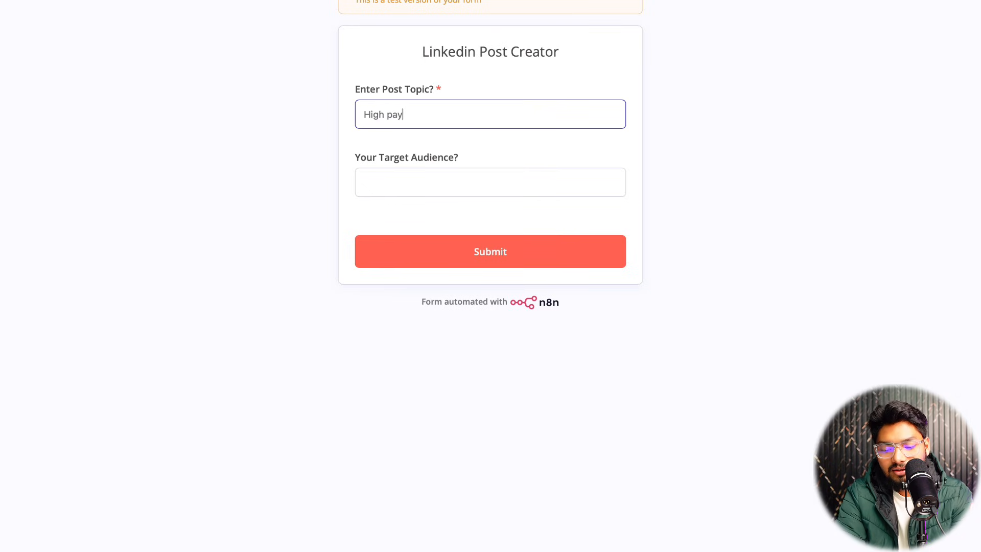
text(ing jobs i)
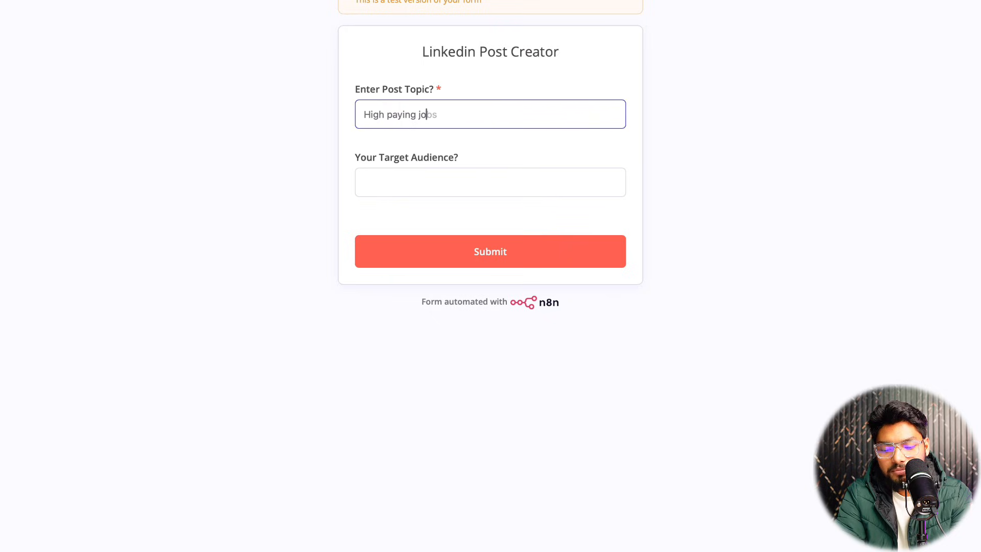
text(n)
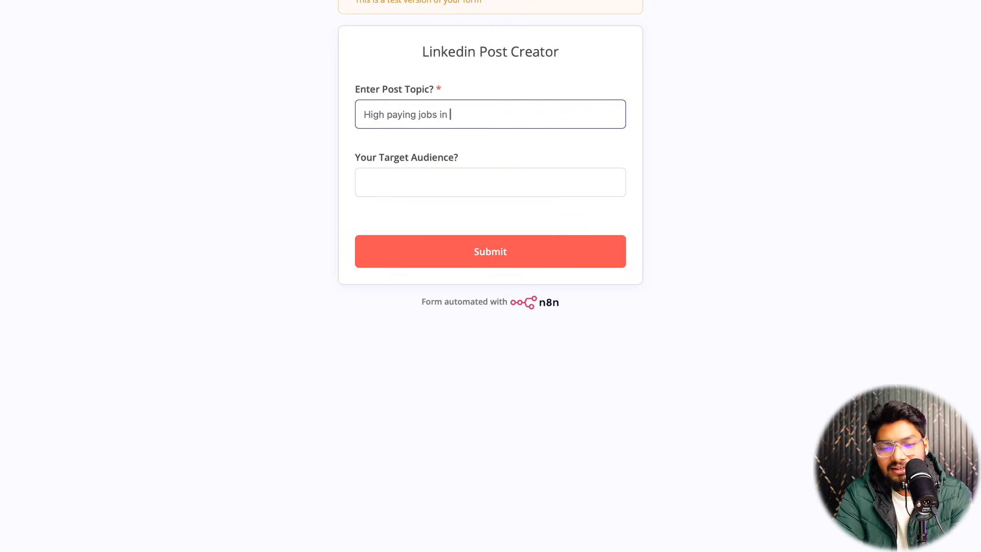
text( 2026)
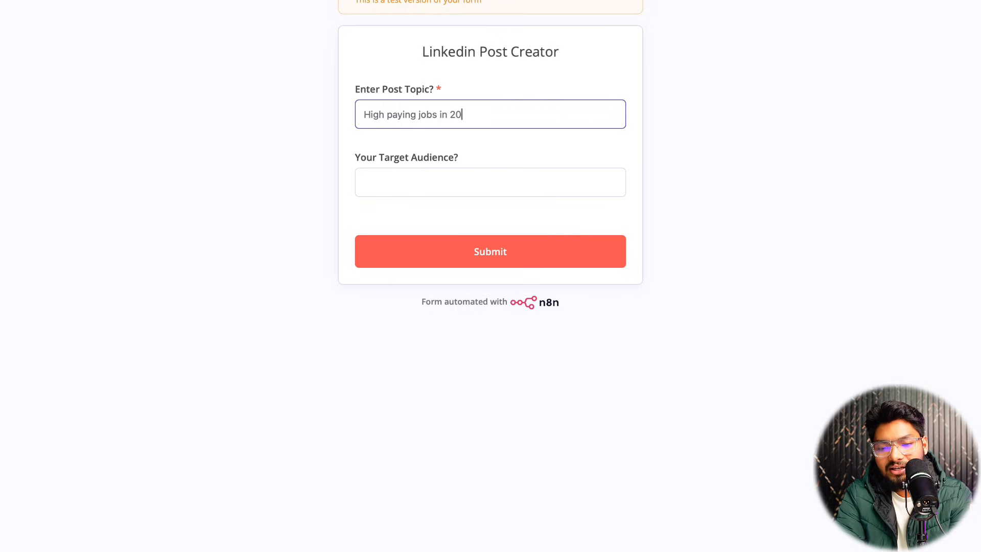
click(427, 181)
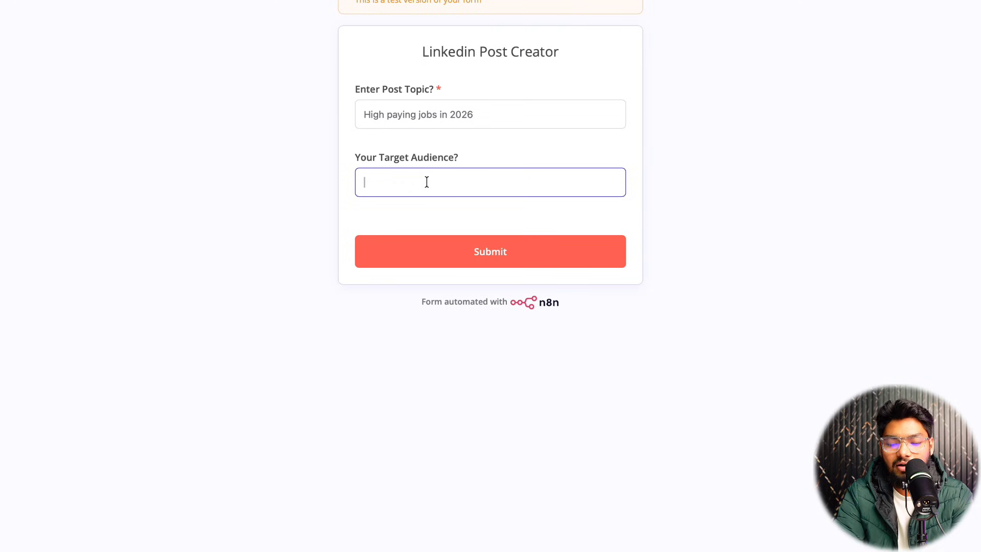
text(India)
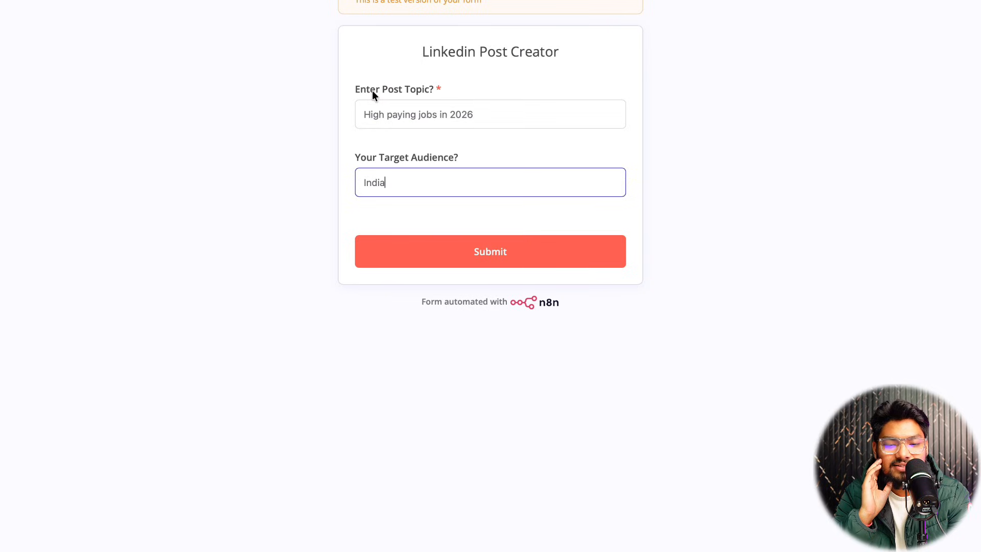
text( ab)
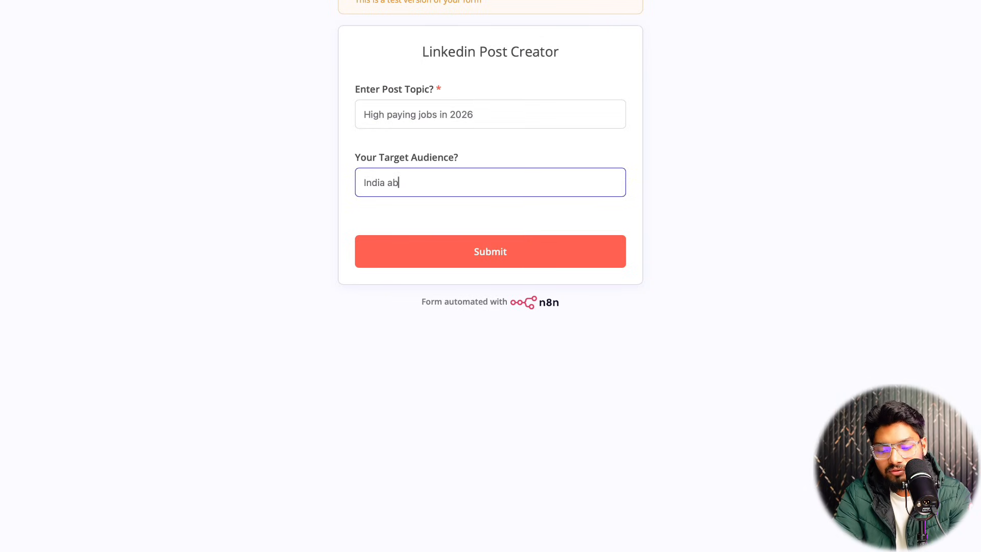
text(ove 18)
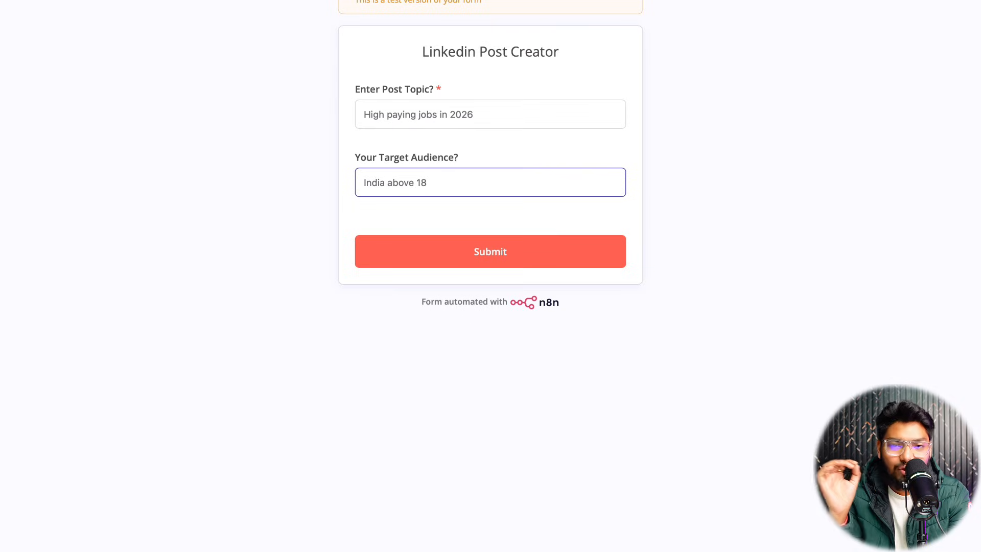
click(484, 262)
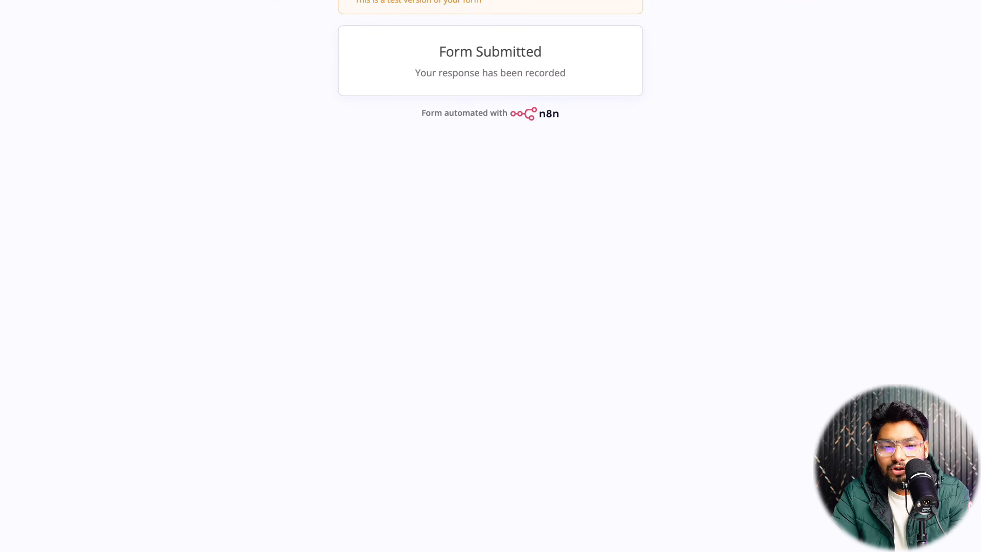
Close the test form window and switch to the LinkedIn activity page.
click(7, 4)
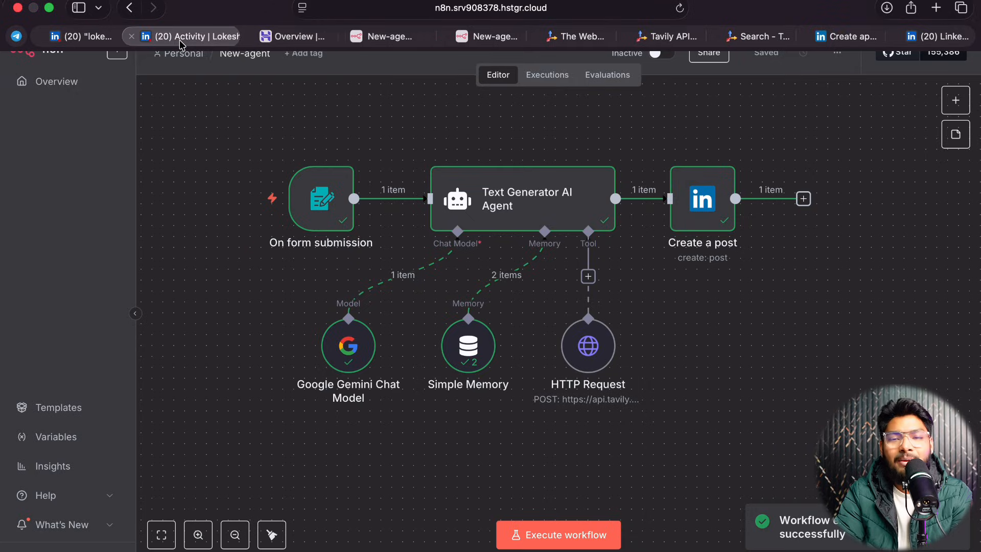
click(179, 34)
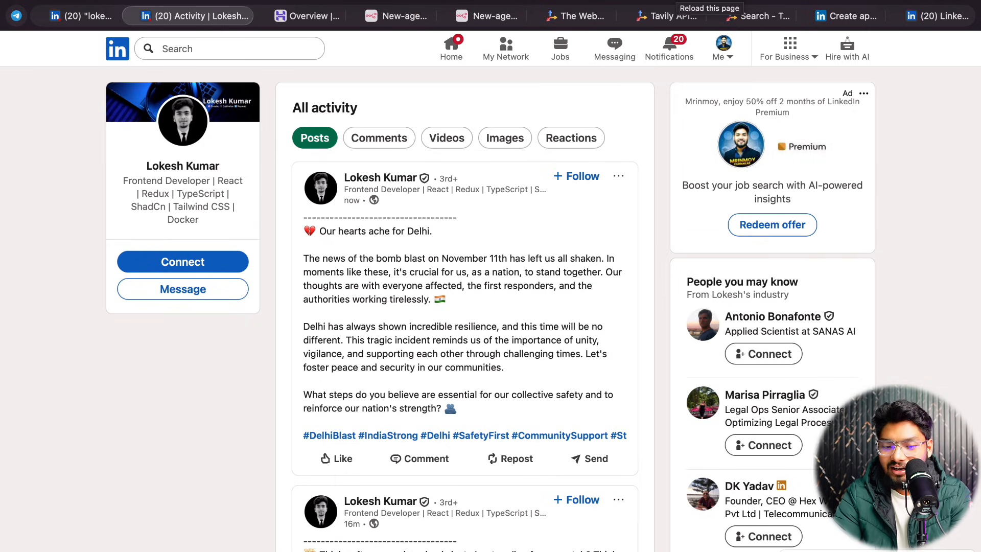
Reload the LinkedIn activity feed and expand the newest post about high paying jobs in 2026.
key(super+r)
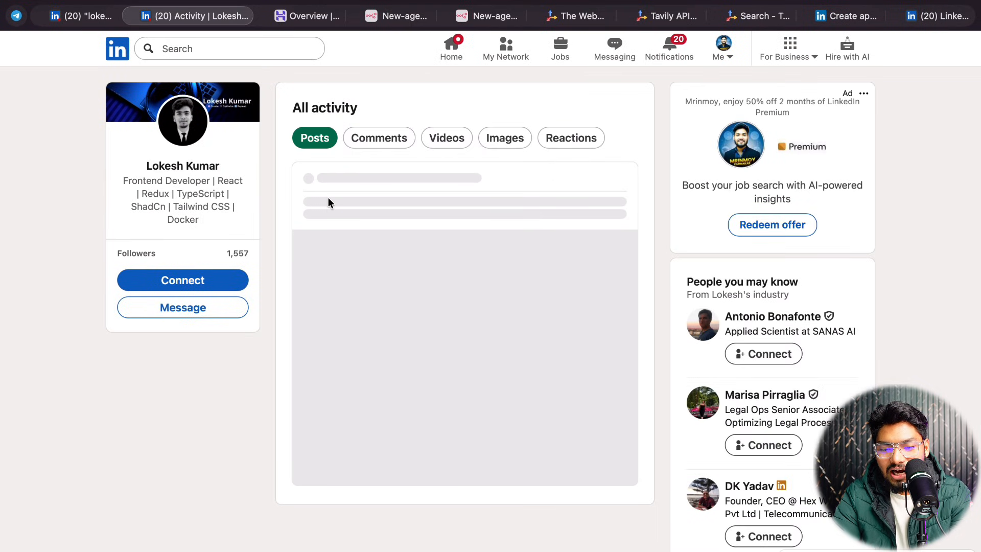
mouse_move(322, 252)
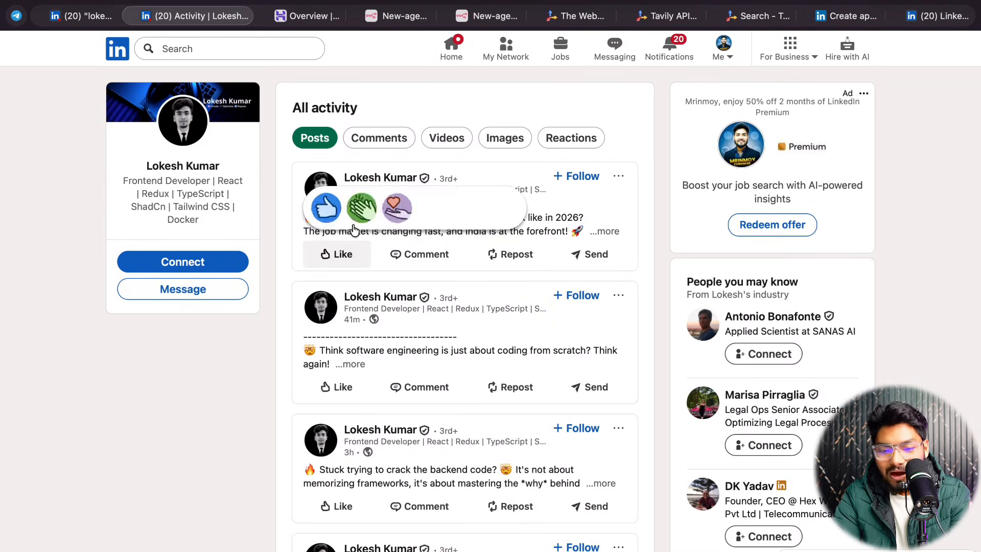
click(601, 233)
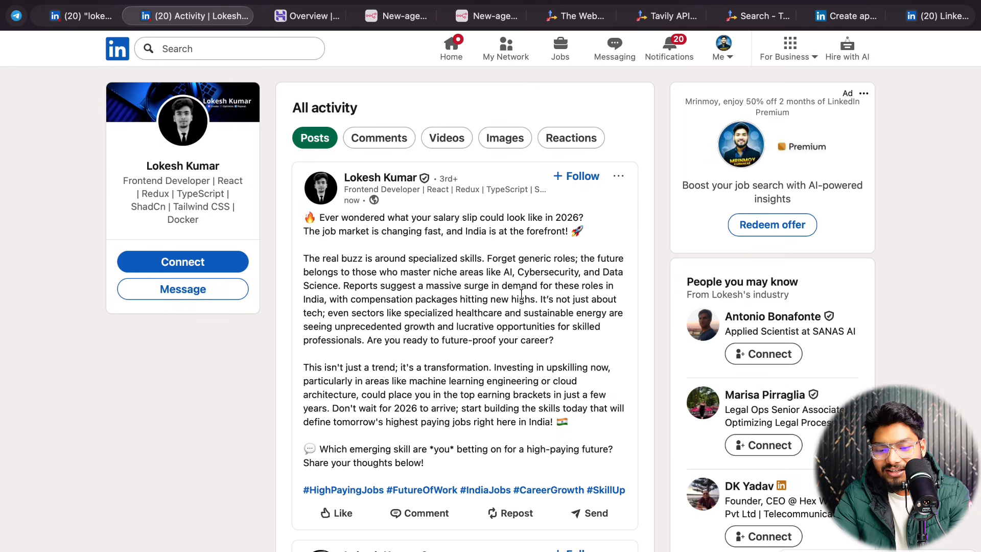
scroll(521, 293, down, 3)
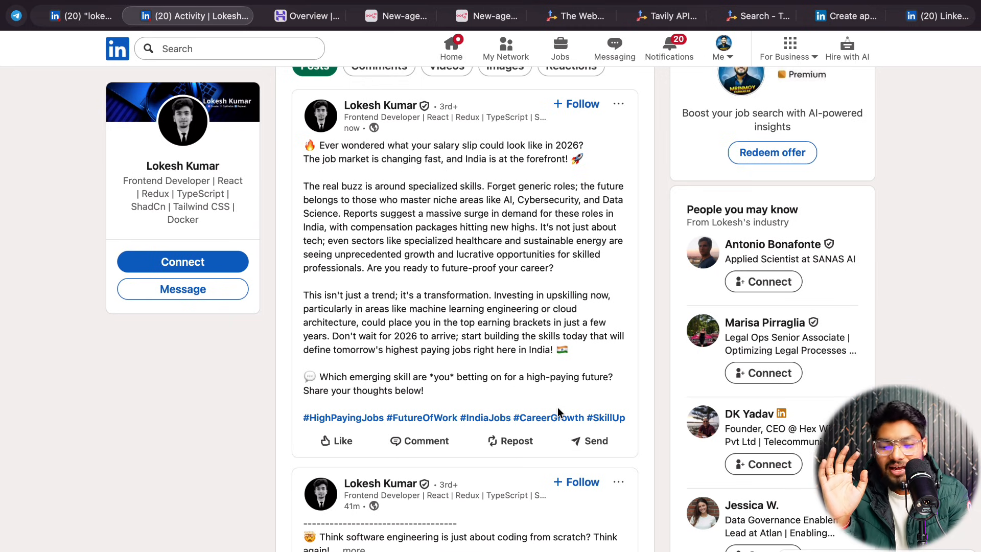
scroll(557, 407, down, 5)
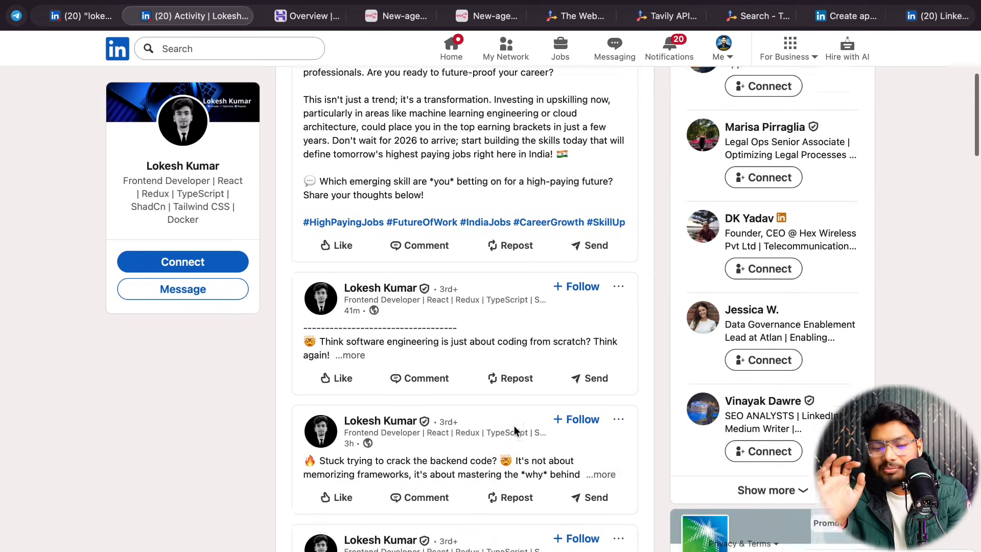
scroll(515, 430, down, 3)
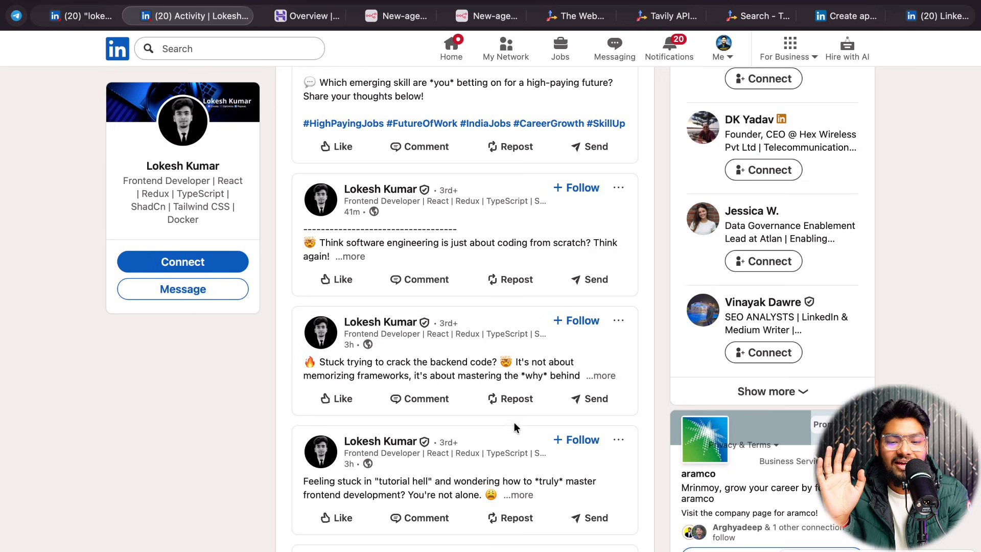
scroll(514, 422, down, 5)
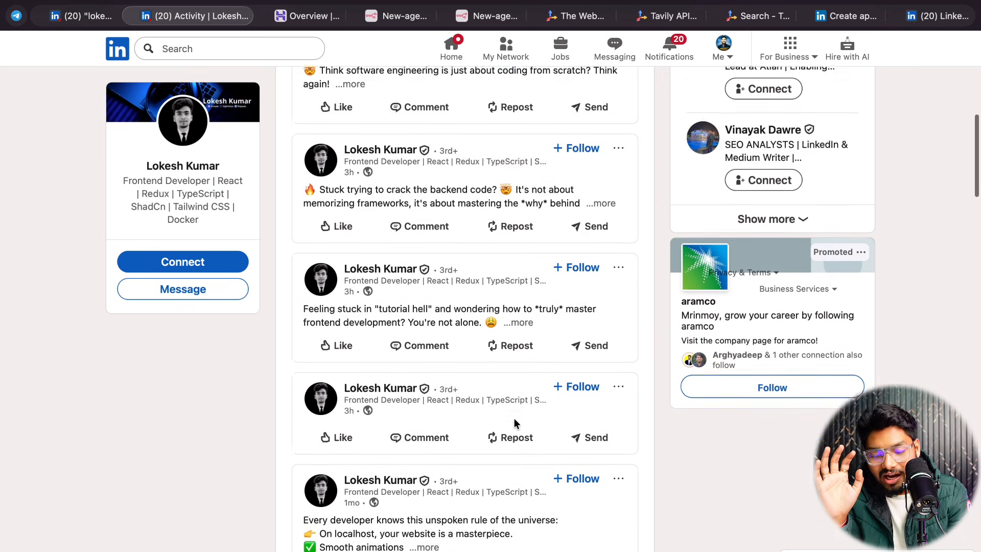
scroll(514, 419, up, 13)
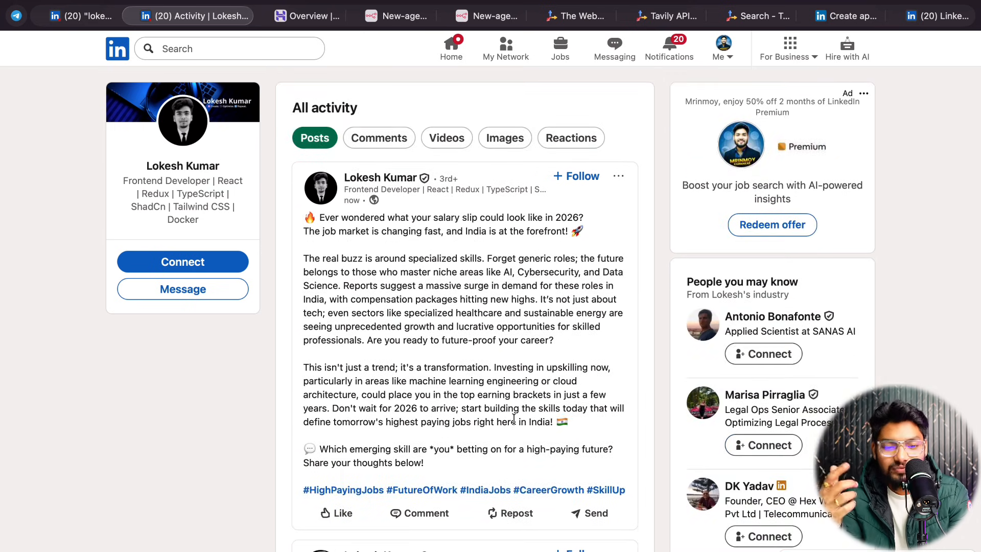
scroll(514, 418, down, 13)
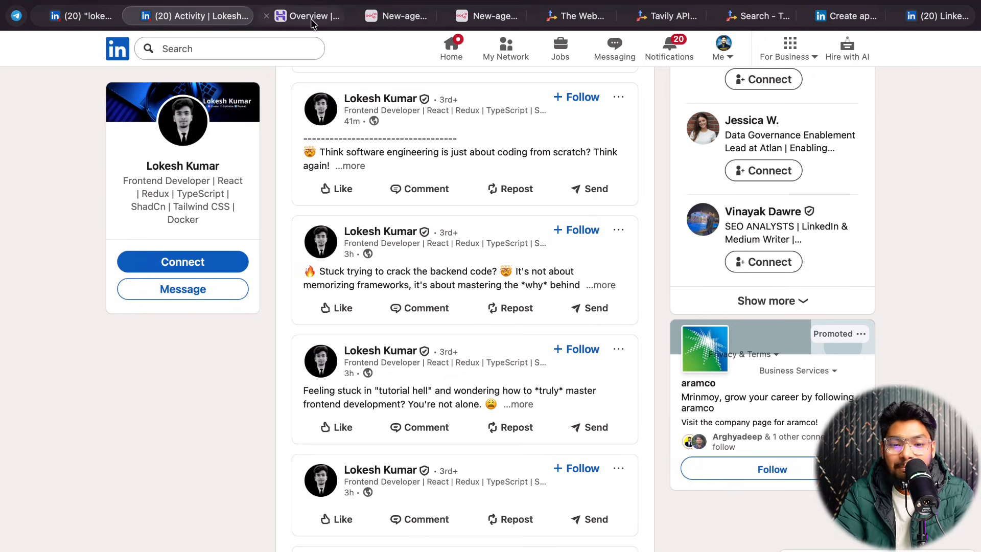
Open n8n's Overview workflow list in a new browser tab, then start another blank tab.
click(399, 16)
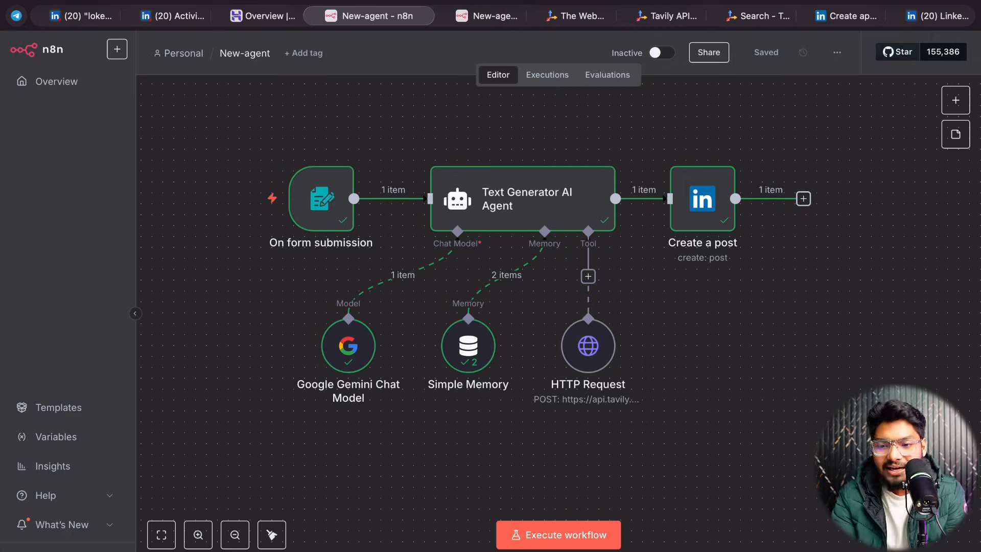
key(super+t)
text(n8)
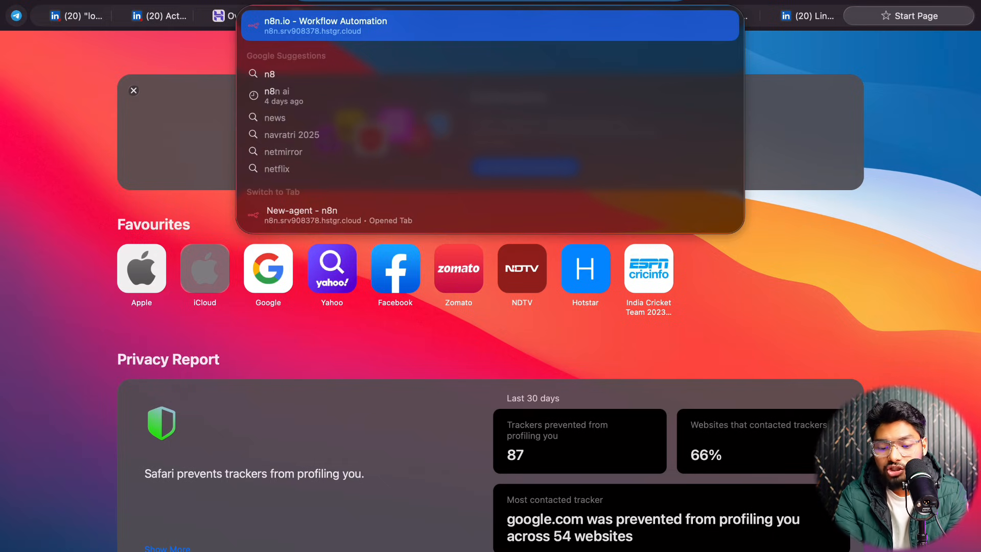
click(395, 29)
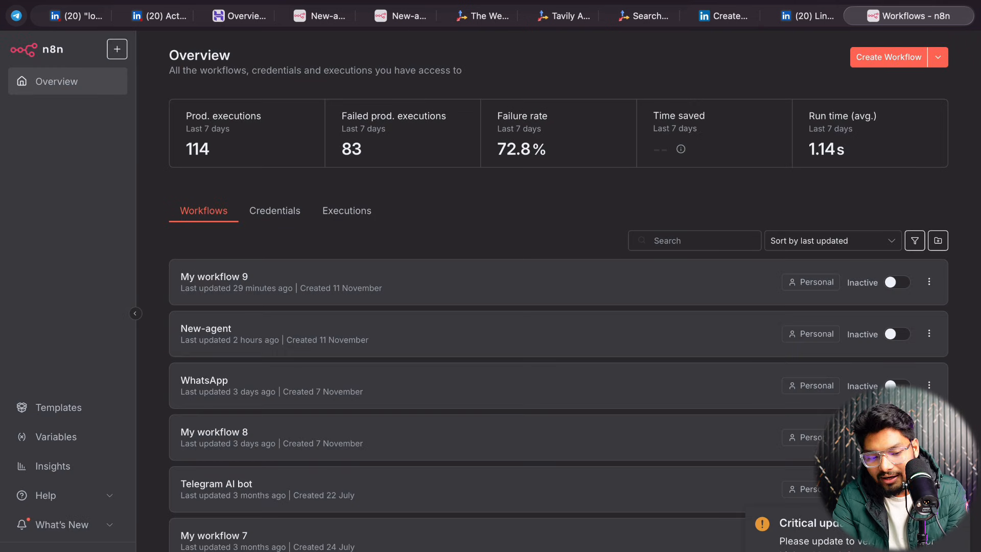
key(super+t)
Search Google for n8n, open its Pricing page and accept the site's cookies.
text(n8)
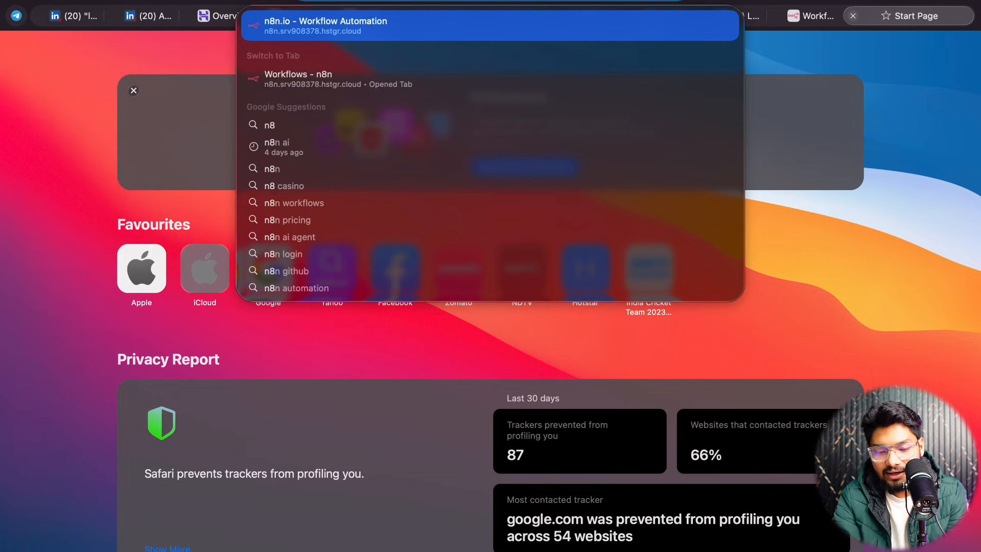
text(n)
click(305, 143)
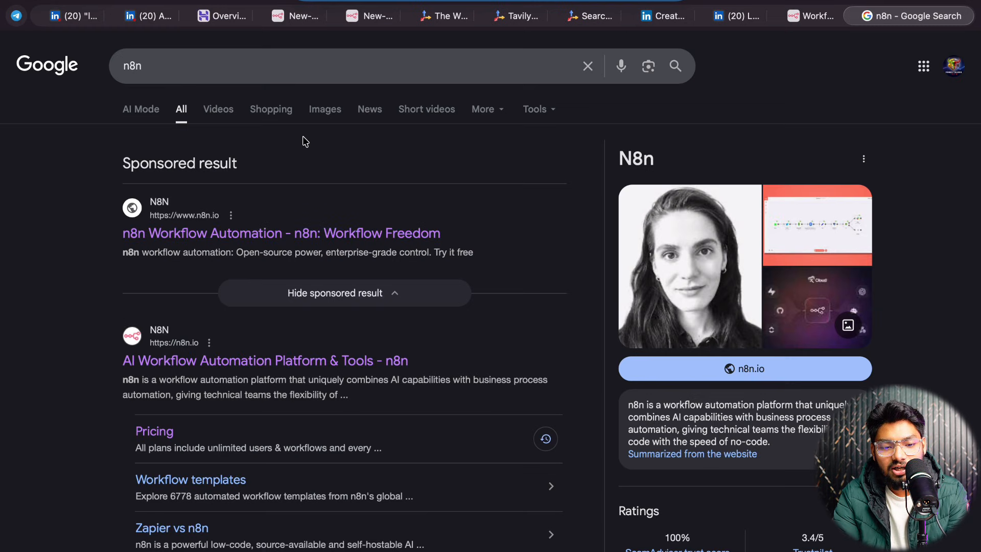
scroll(276, 435, down, 3)
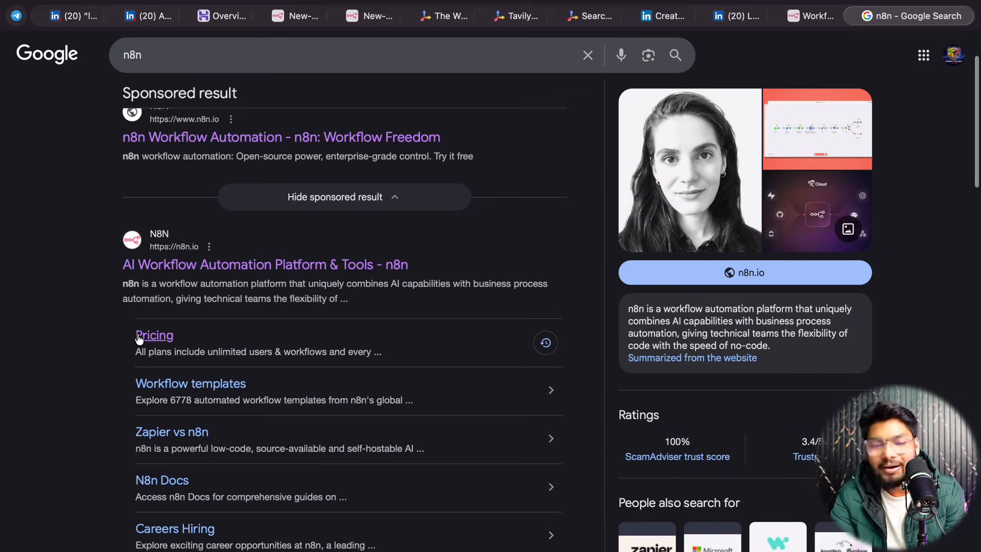
click(139, 339)
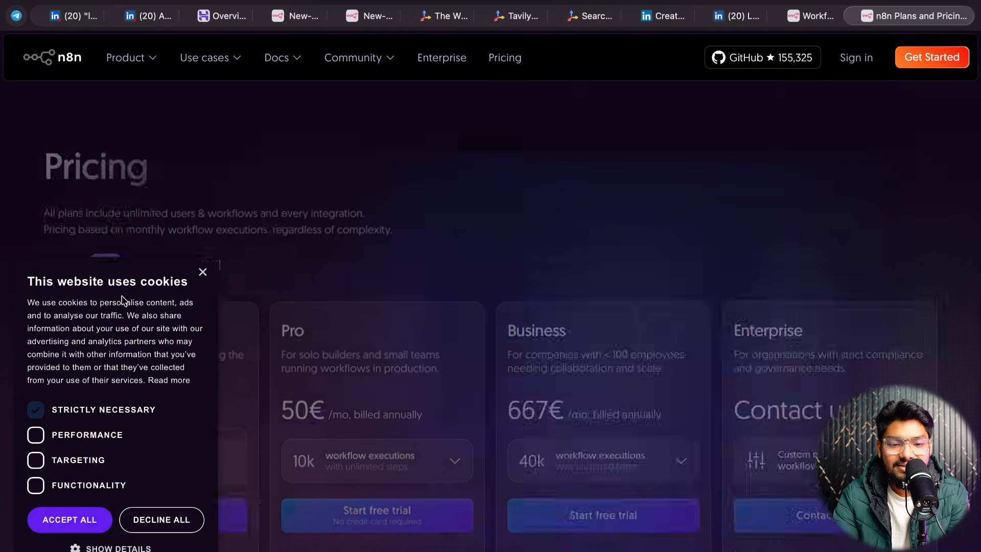
scroll(225, 320, down, 4)
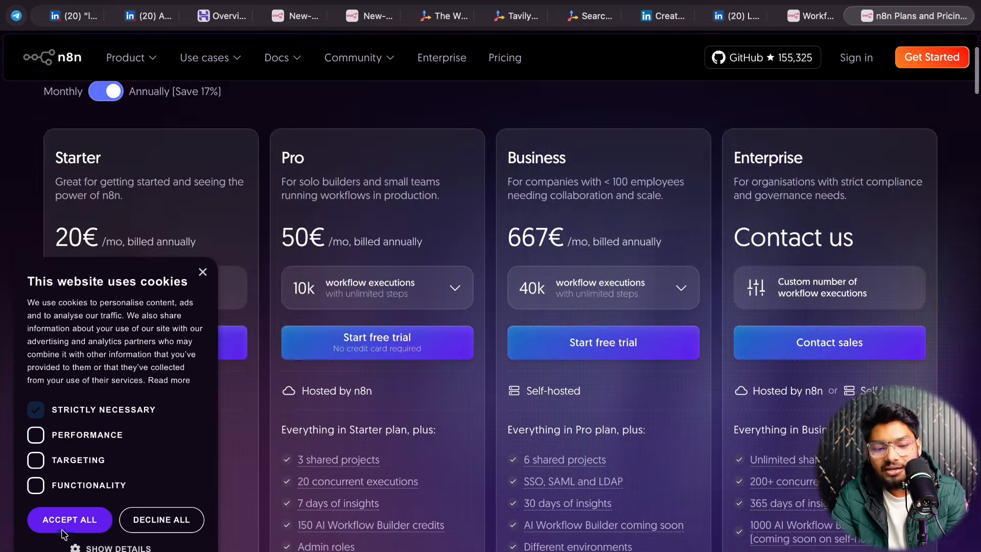
click(63, 529)
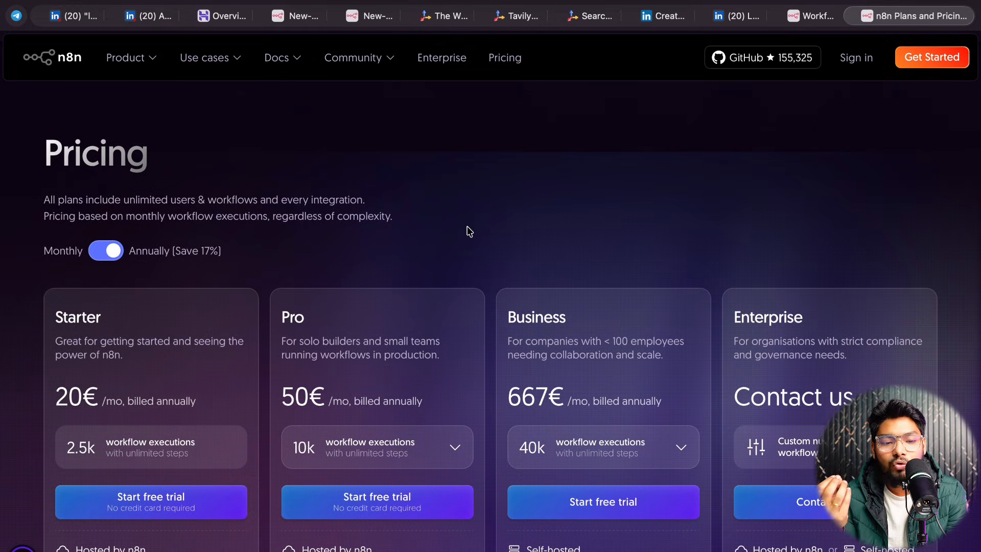
Switch n8n pricing to monthly billing (Starter 24€, Pro 60€, Business 800€) and return to the workflow editor.
scroll(478, 190, down, 2)
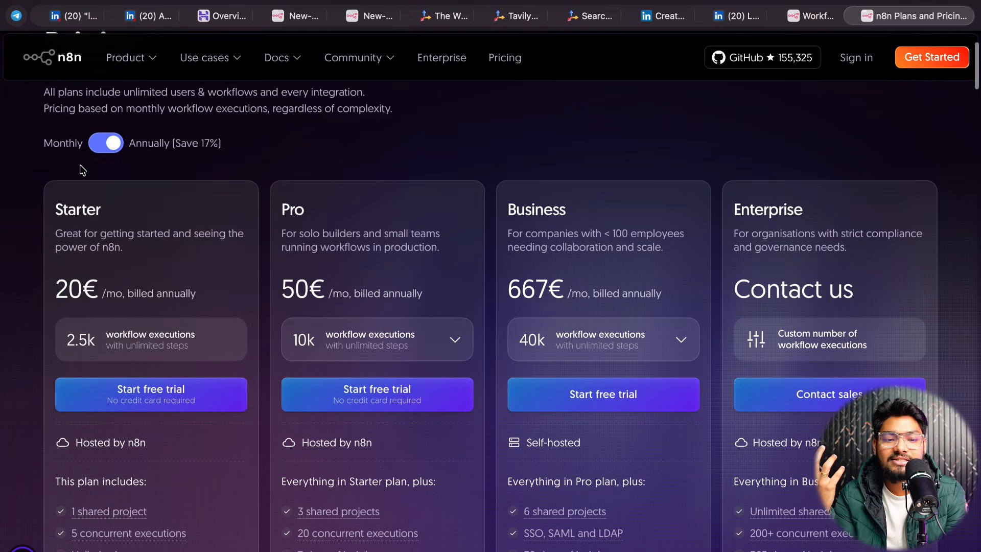
click(99, 153)
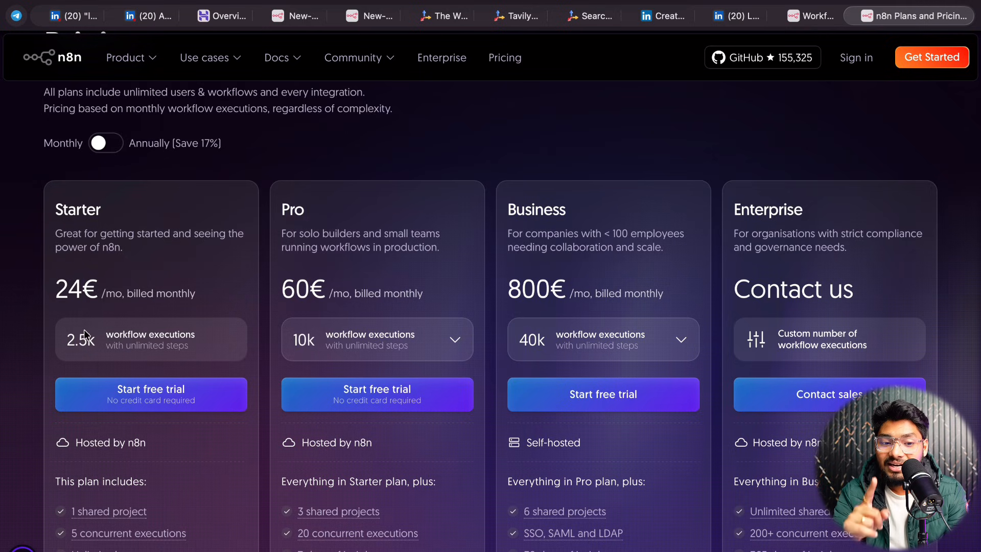
scroll(93, 325, up, 3)
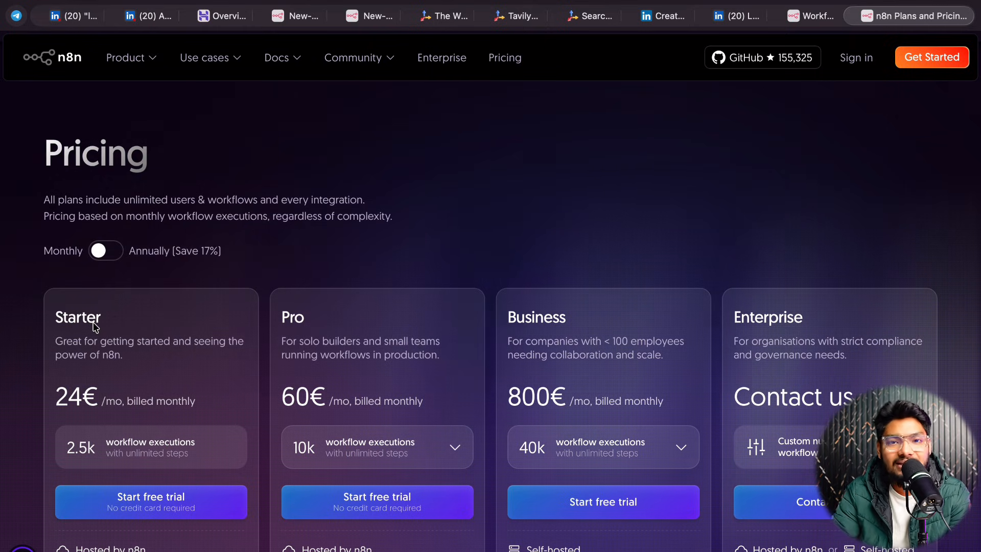
click(352, 16)
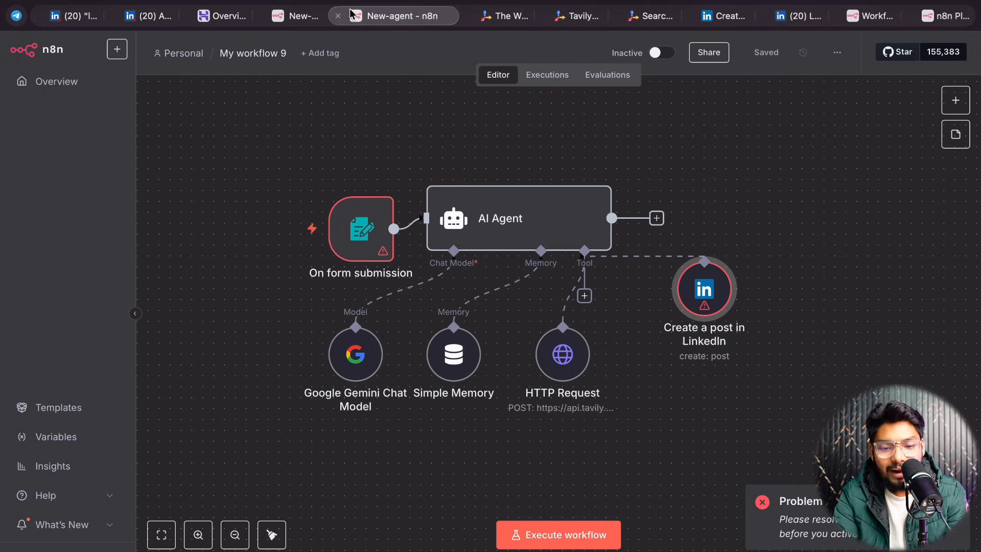
Switch to the New-agent workflow, which shows its form trigger, AI agent and Create a post nodes as successfully run.
click(291, 15)
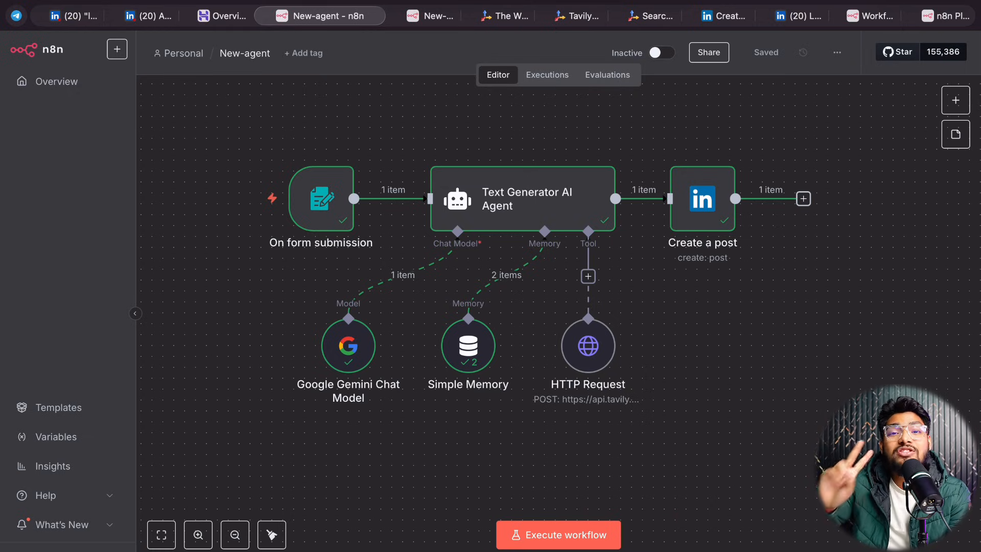
Load the Hostinger website in a new tab from the 'hos' address suggestion.
key(super+t)
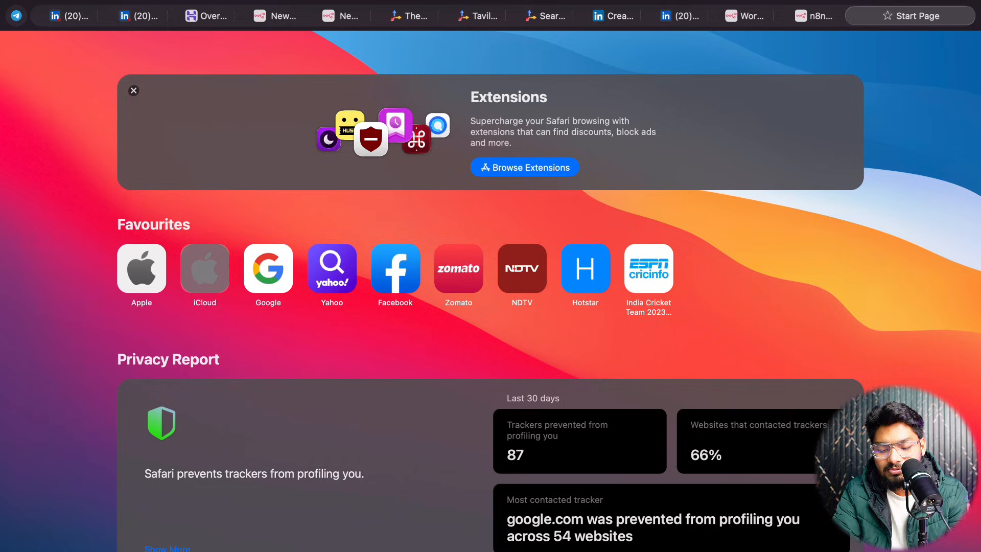
text(hos)
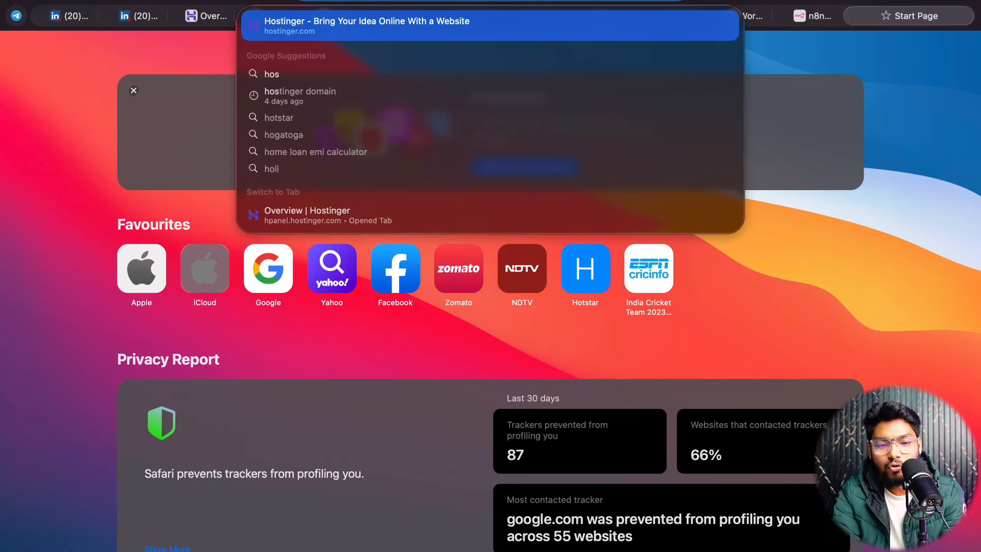
key(Return)
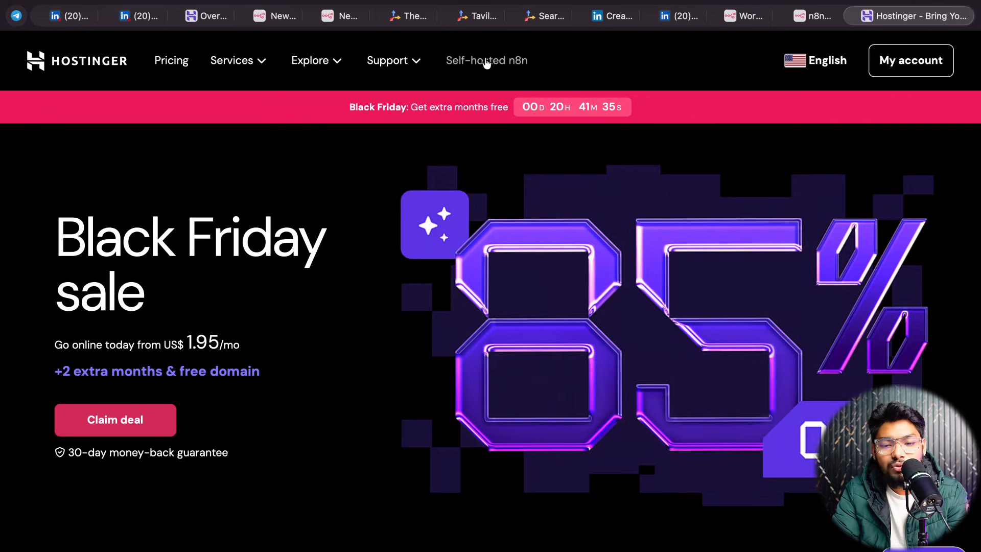
Add Hostinger's KVM 2 self-hosted n8n plan to the cart through the Claim deal offer.
click(488, 61)
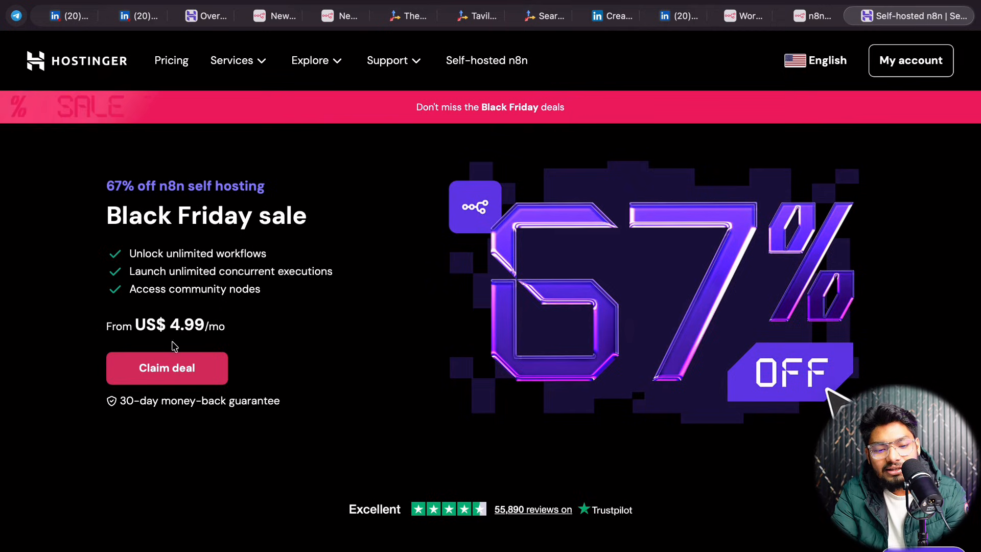
click(182, 371)
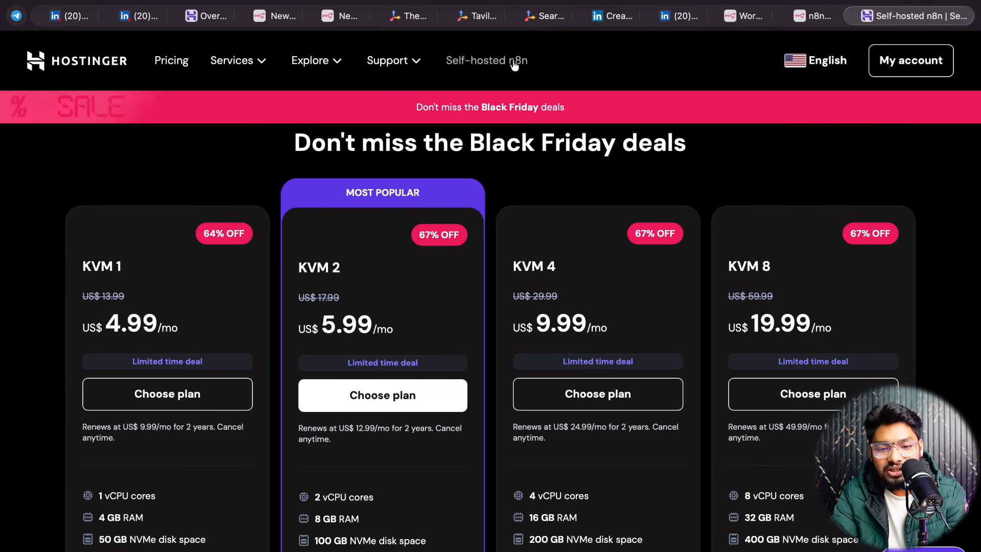
scroll(427, 412, down, 2)
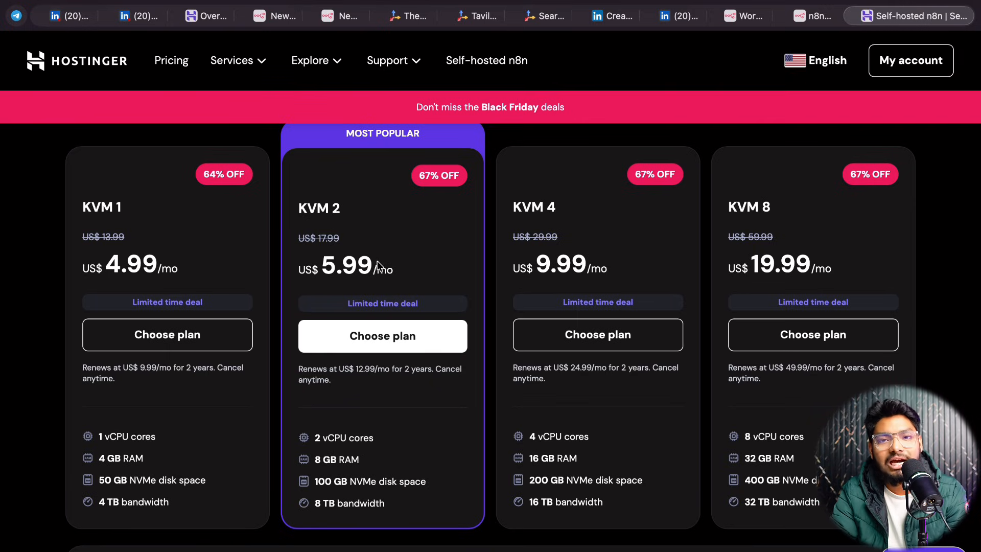
click(349, 344)
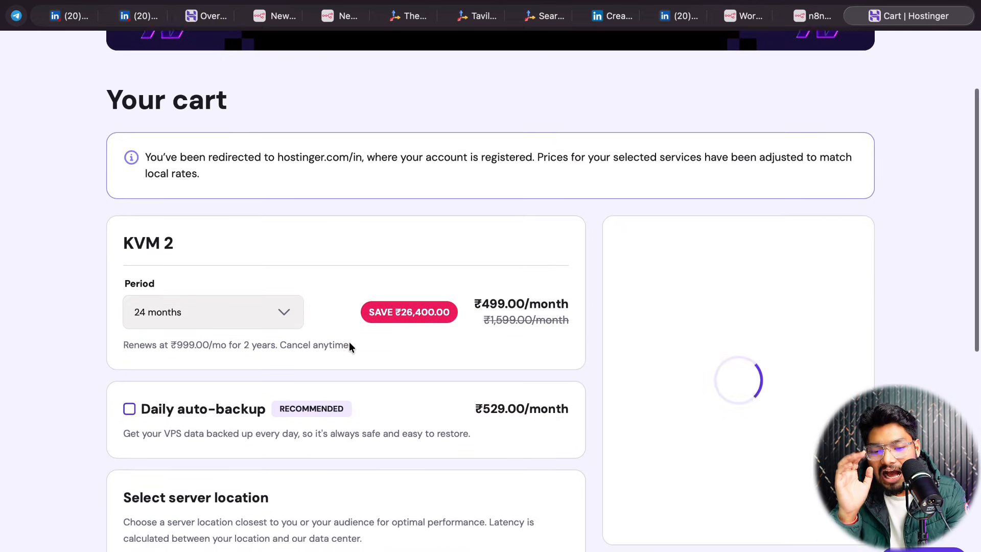
Keep the KVM 2 billing period at 24 months and review the ₹11,976.00 order summary.
scroll(349, 347, down, 3)
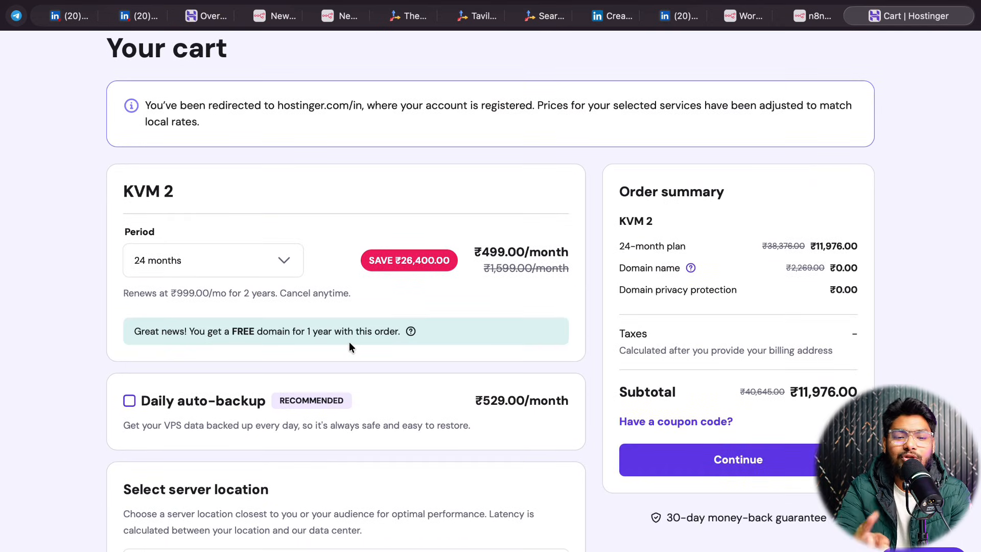
click(163, 257)
click(146, 364)
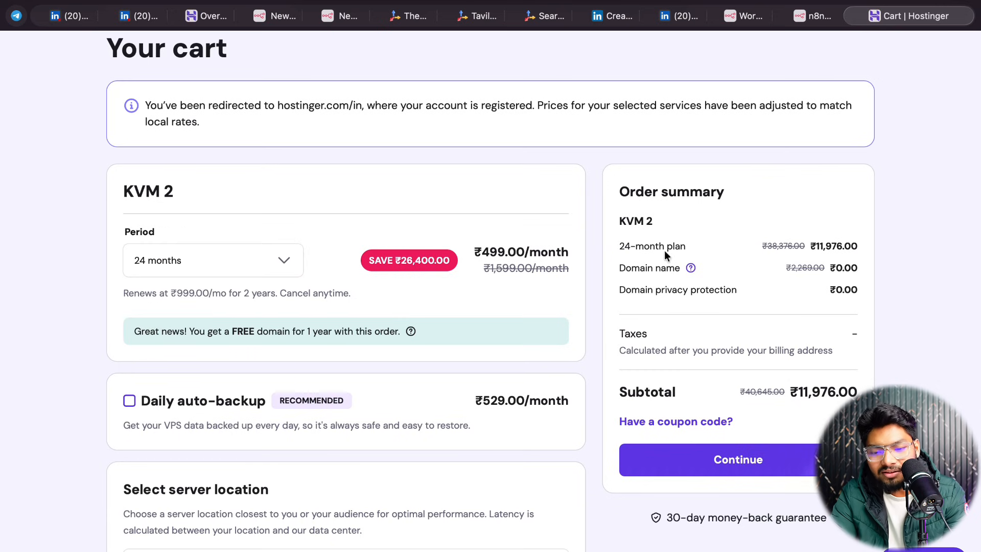
scroll(666, 255, down, 3)
scroll(783, 136, up, 3)
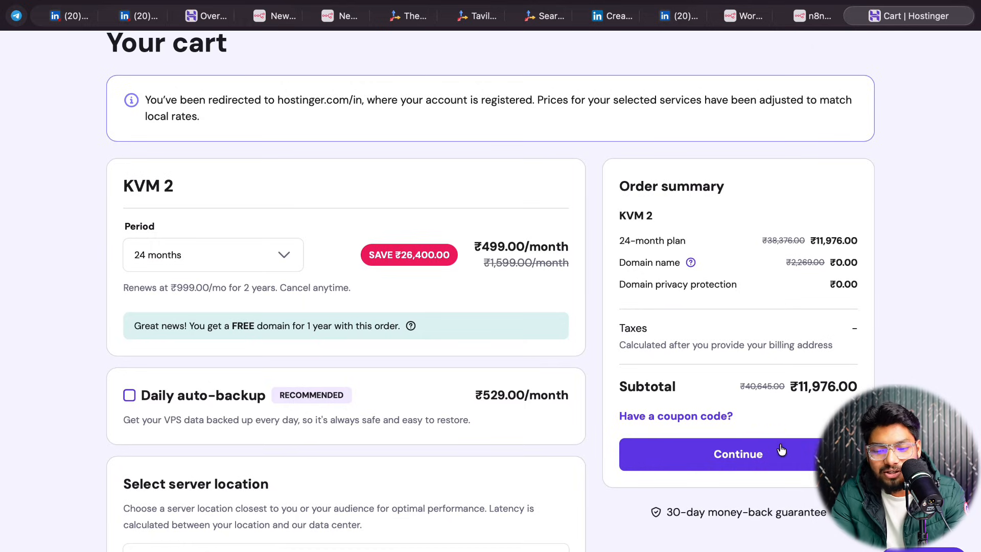
Enter a coupon code in the cart's coupon field and apply it.
click(695, 418)
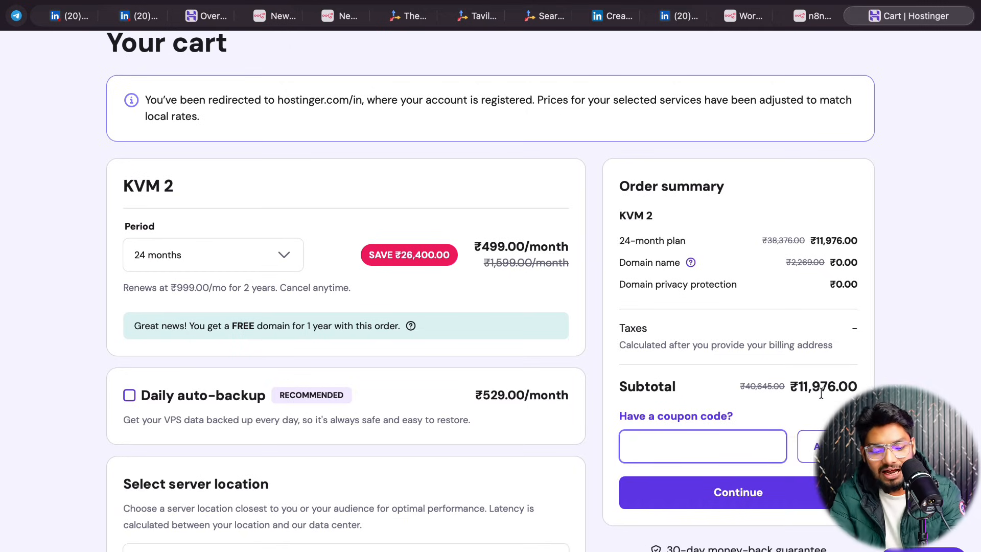
text(M)
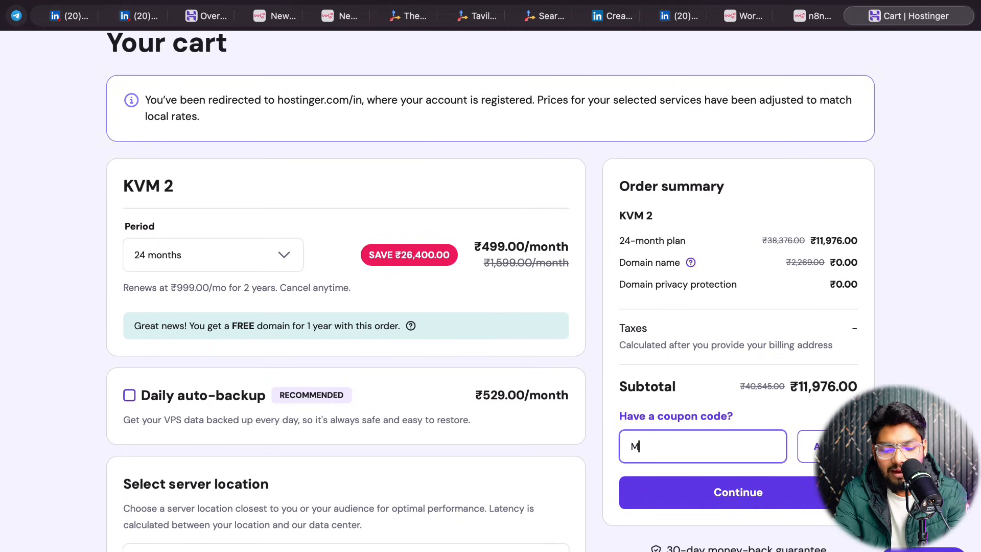
text(RINMOY)
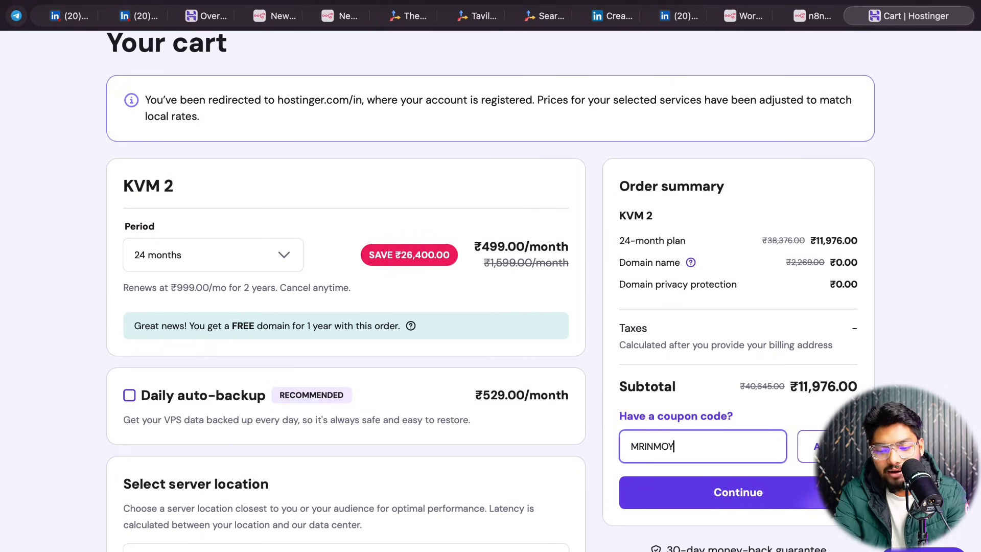
text(215)
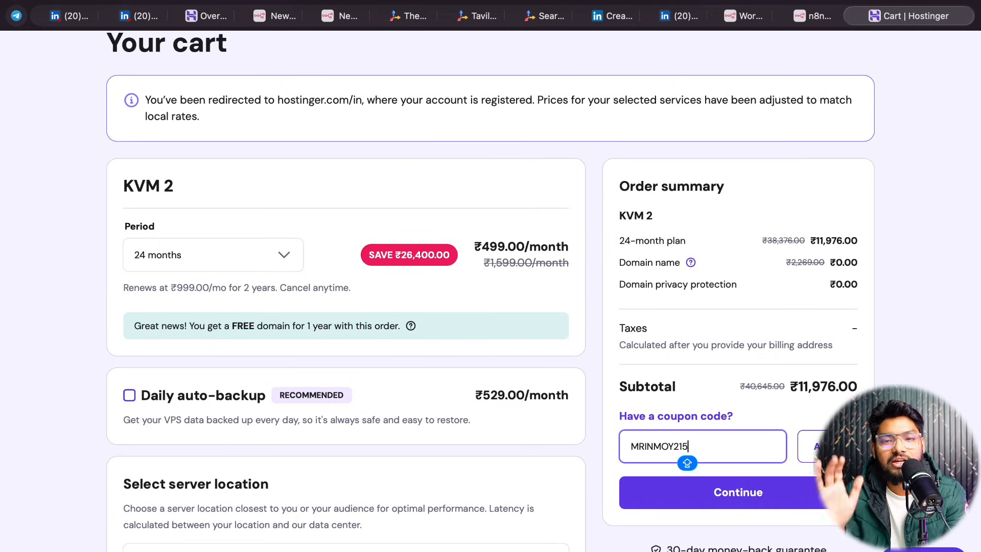
key(BackSpace)
key(BackSpace)
key(BackSpace)
text(15)
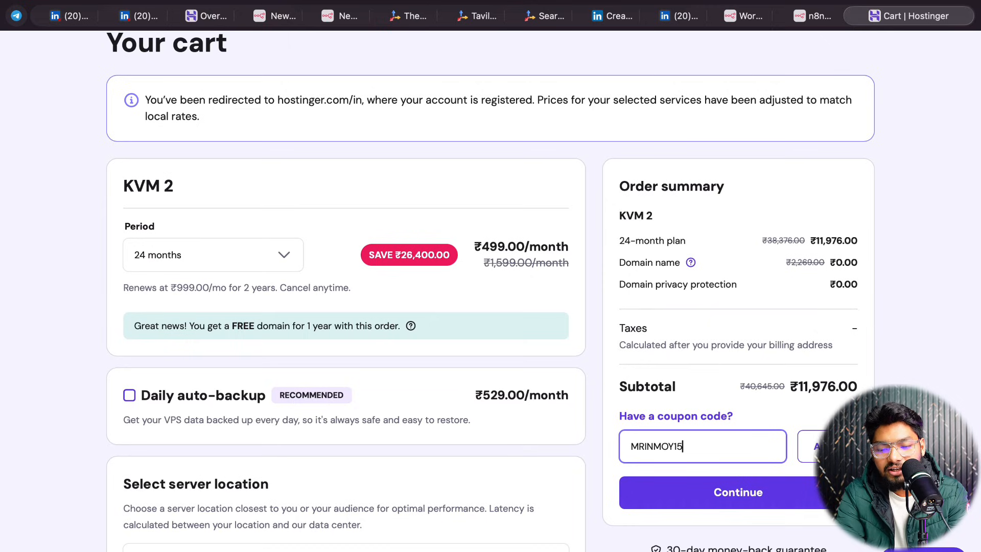
click(807, 436)
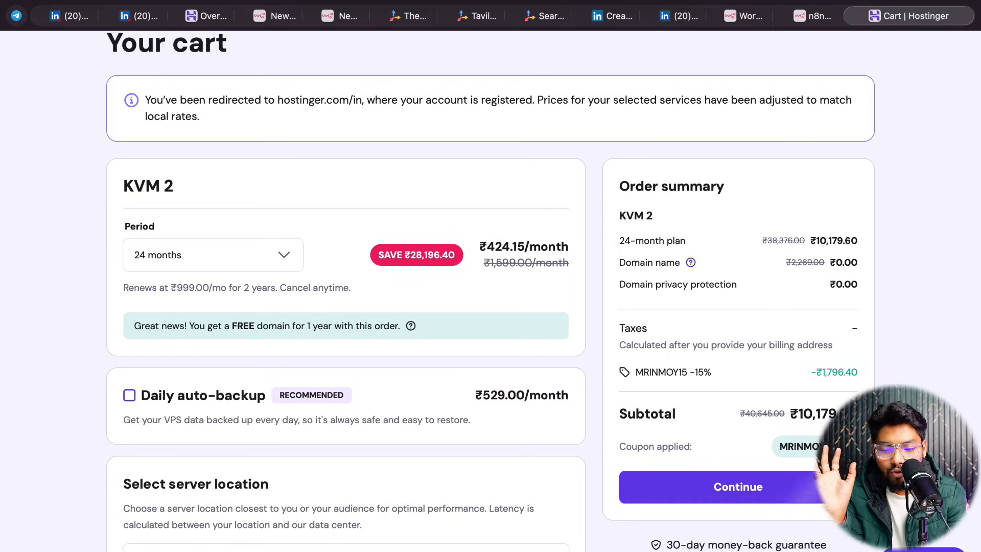
Remove the coupon and reapply the corrected code for 10% off, bringing the 24-month plan to ₹10,778.40.
click(844, 446)
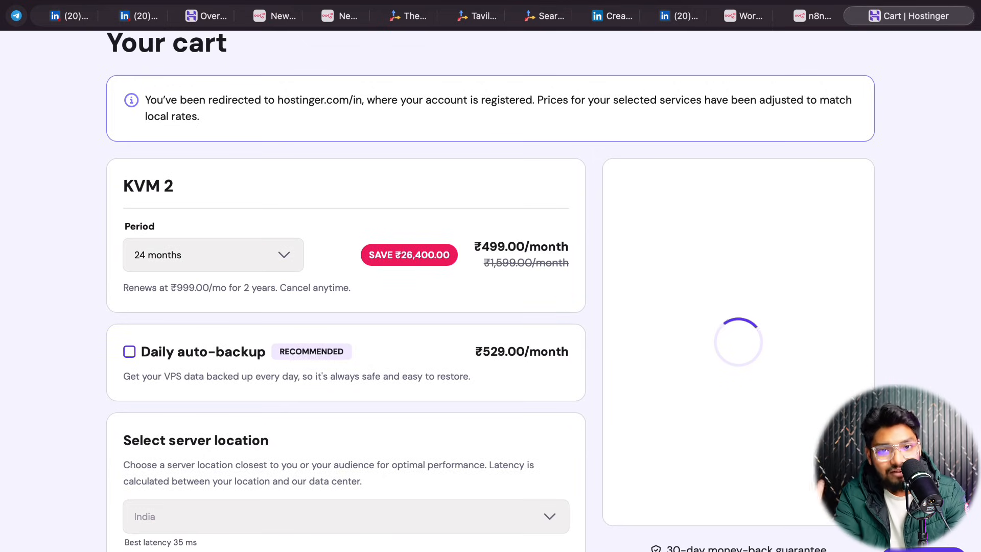
click(694, 435)
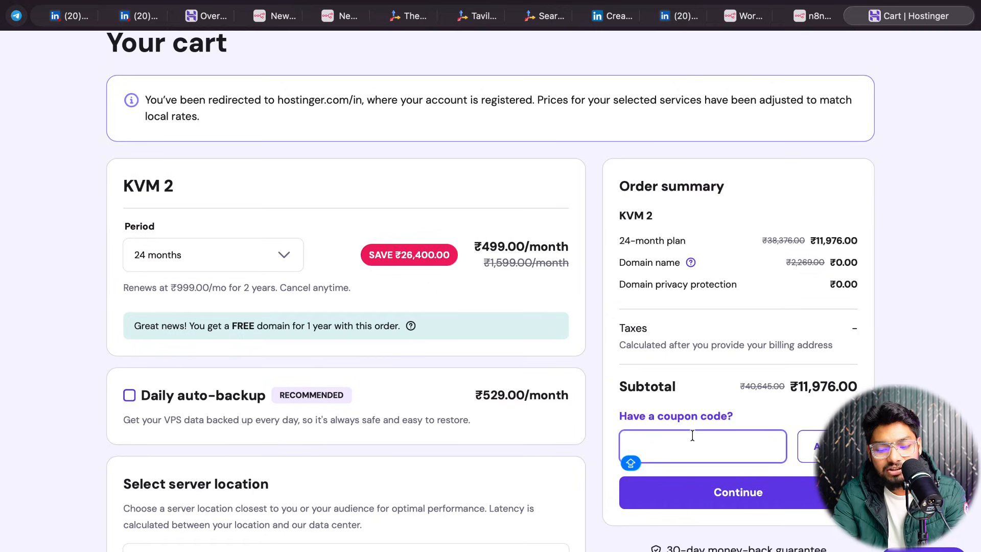
text(M)
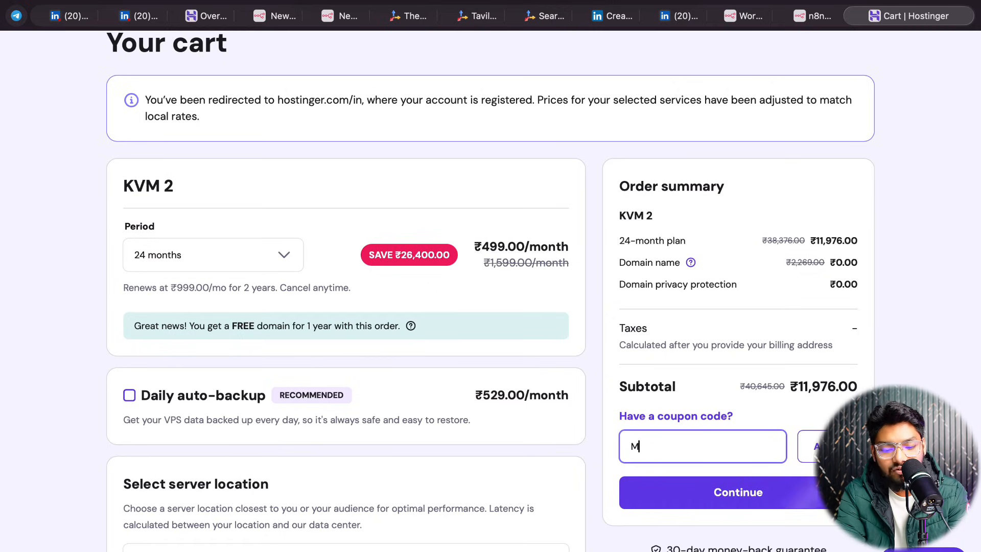
text(RINMOY)
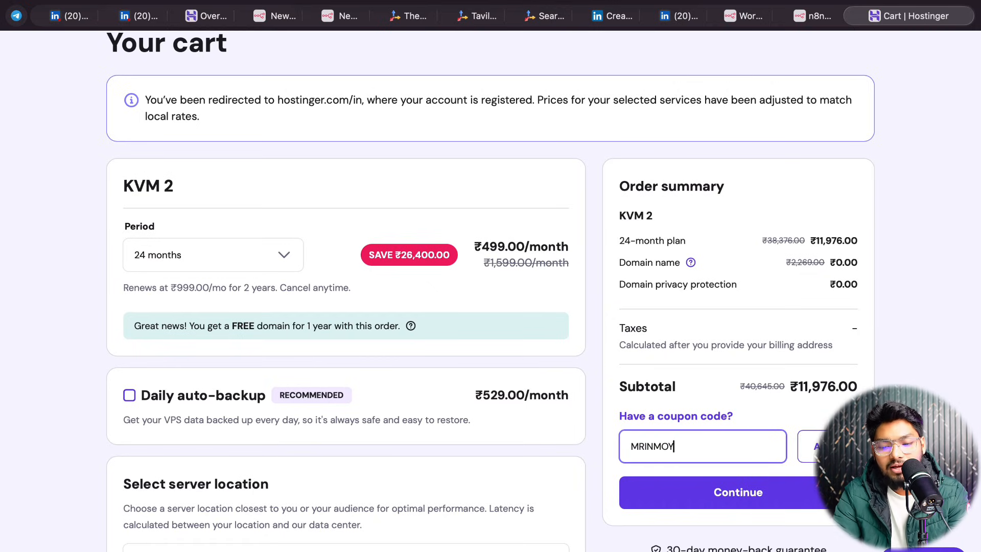
text(15)
key(Return)
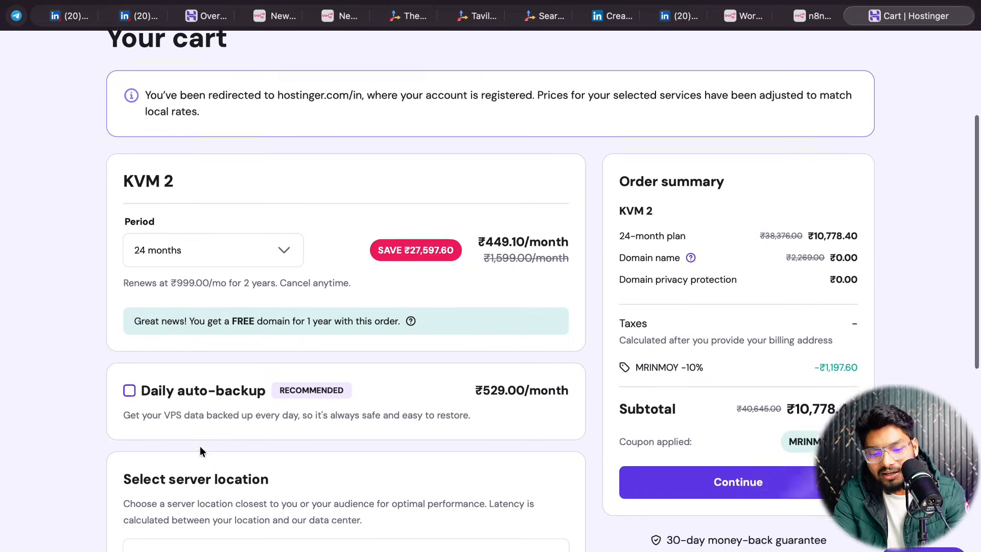
Advance the Hostinger cart to the billing-address step (₹10,778.40 subtotal), then close that tab.
scroll(200, 446, down, 6)
scroll(265, 402, down, 3)
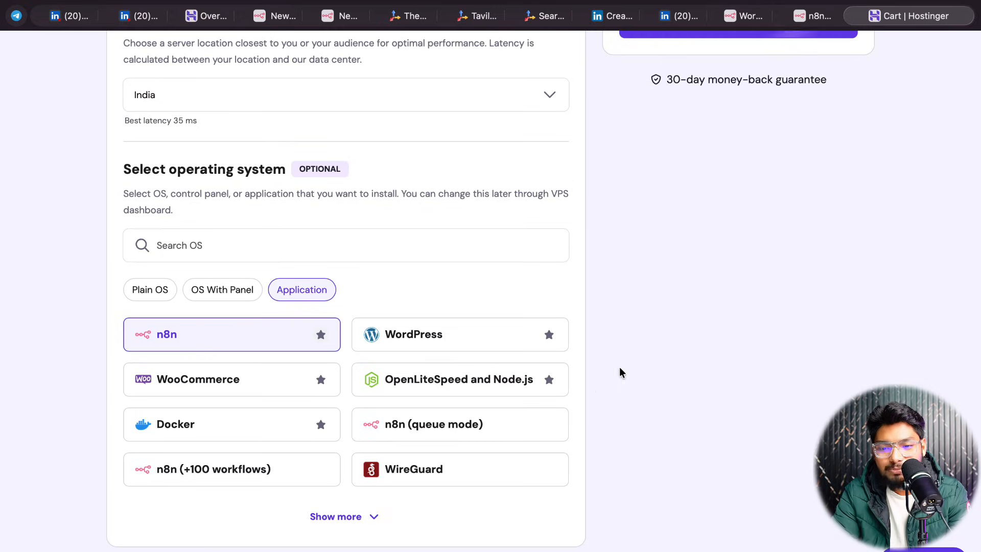
scroll(633, 353, up, 3)
click(728, 156)
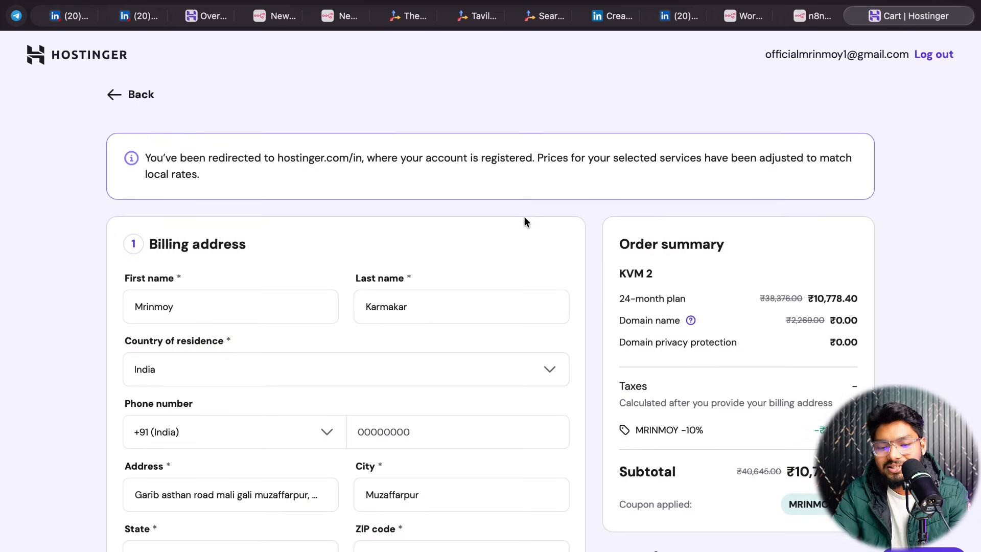
scroll(525, 221, down, 2)
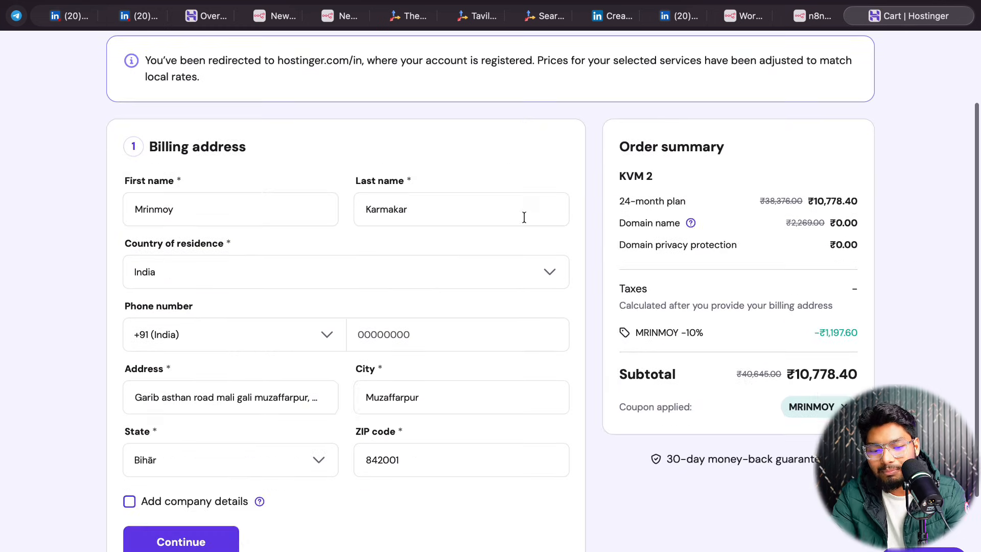
click(853, 16)
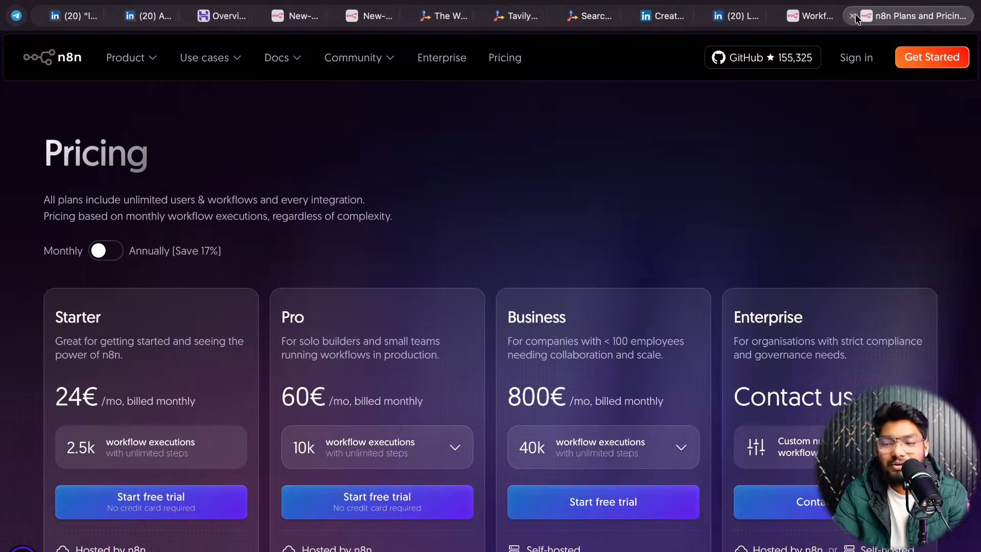
From the n8n pricing tab, search Google for 'hostinger' and open the sponsored Hostinger site.
click(808, 19)
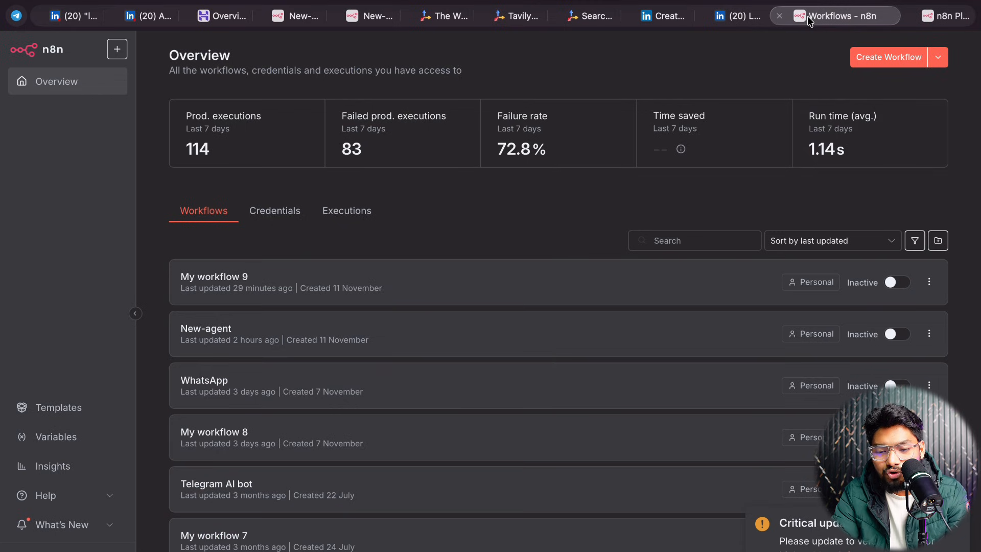
click(940, 17)
scroll(342, 312, left, 5)
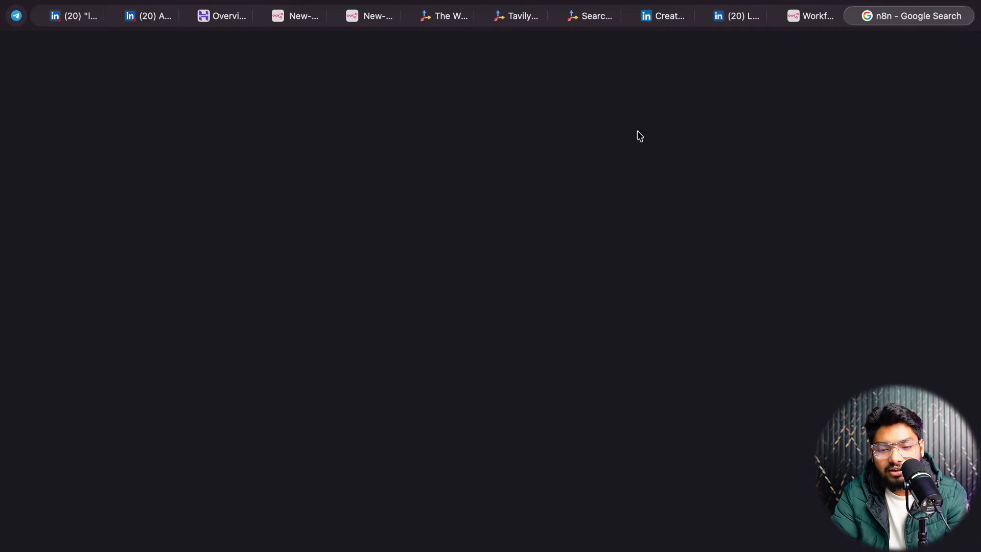
click(585, 53)
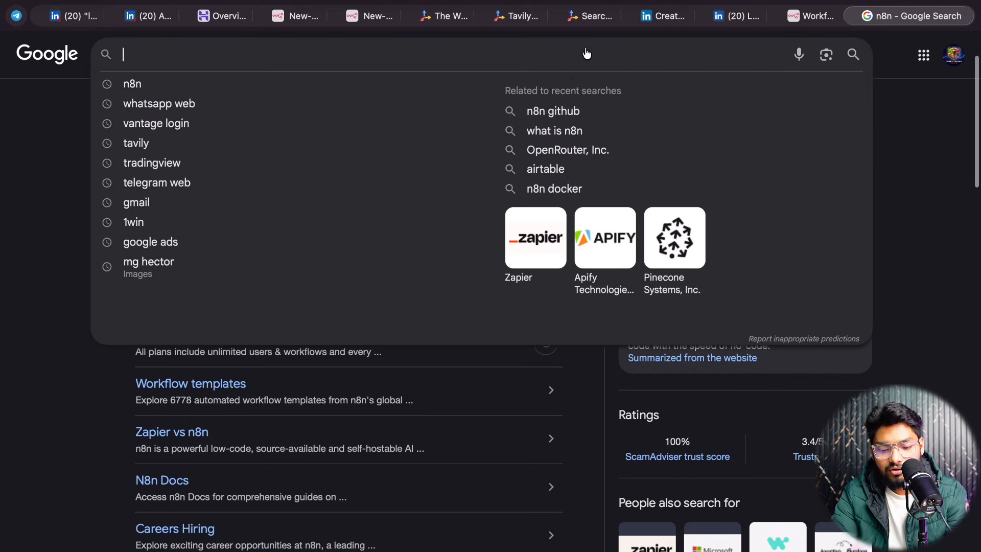
text(HOS)
click(191, 91)
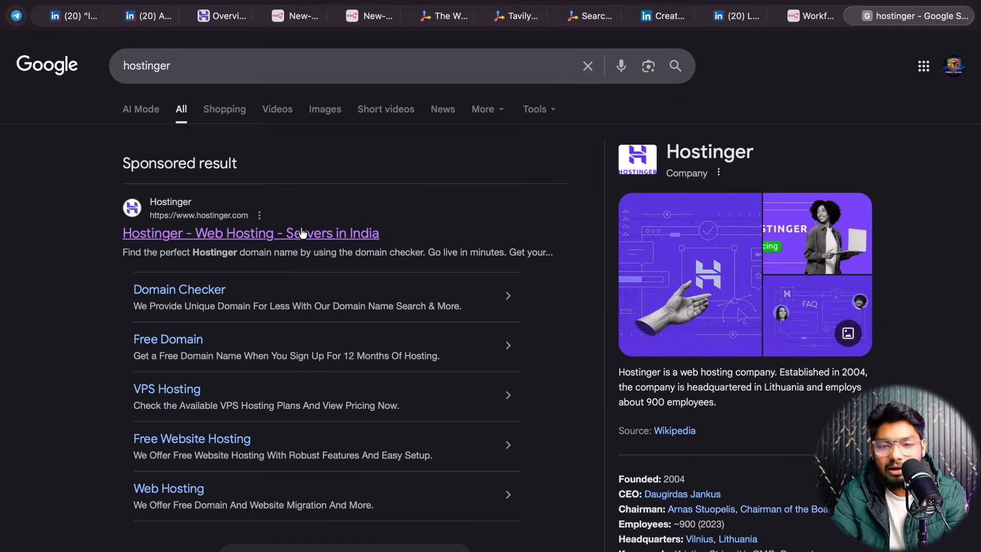
click(301, 228)
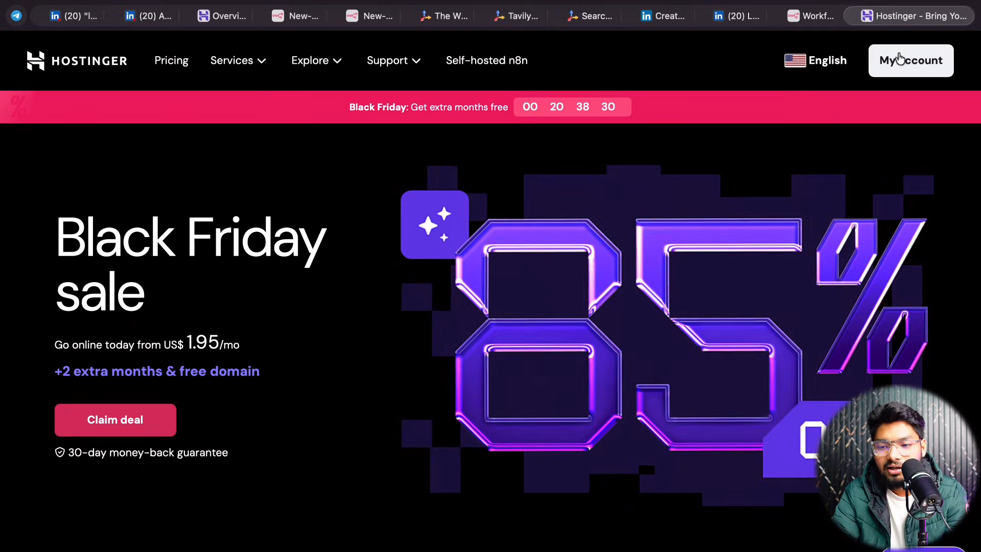
Go to hPanel via My account and list the VPS servers, showing the running KVM 2.
click(911, 62)
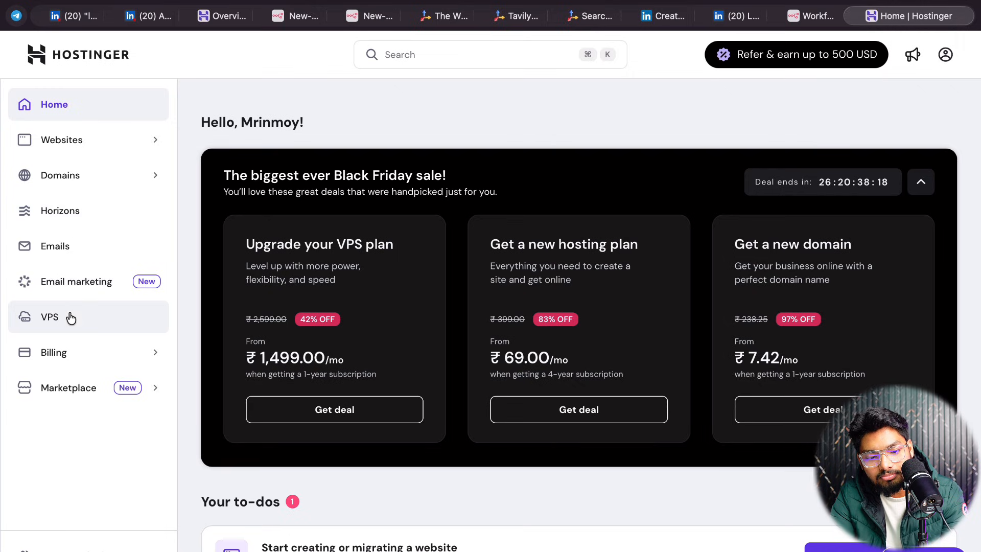
click(70, 317)
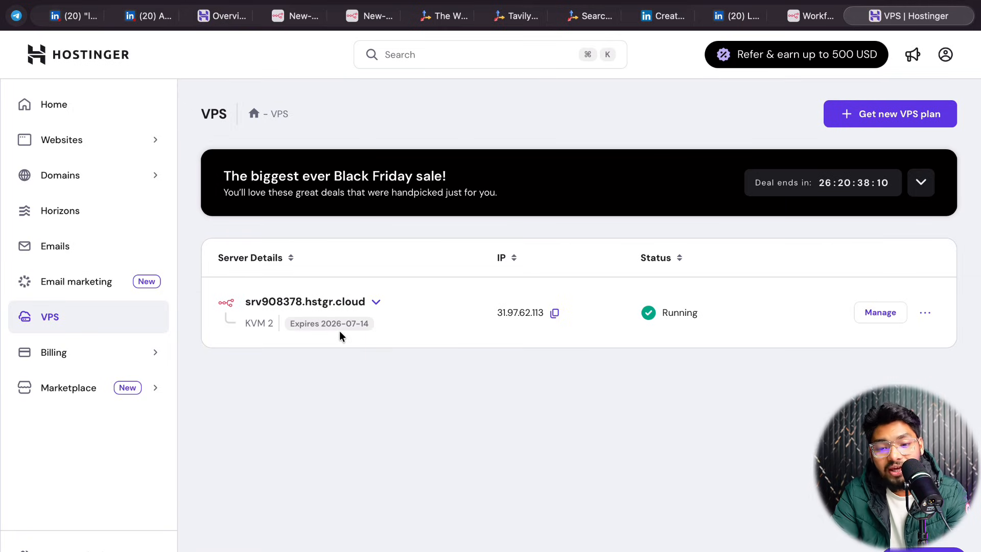
Review the KVM 2 server's overview (n8n on Ubuntu 24.04, usage), then return to New-agent.
click(894, 313)
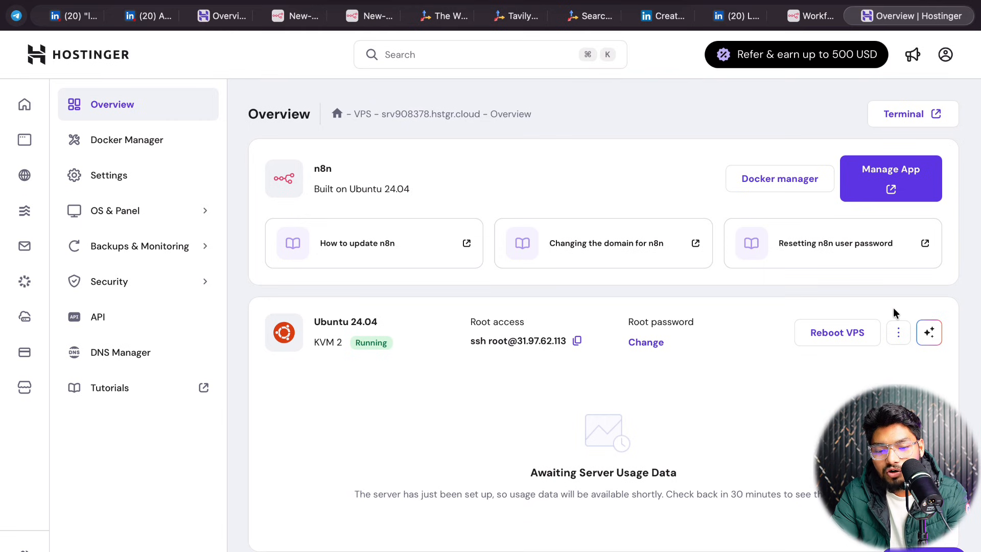
scroll(698, 295, down, 1)
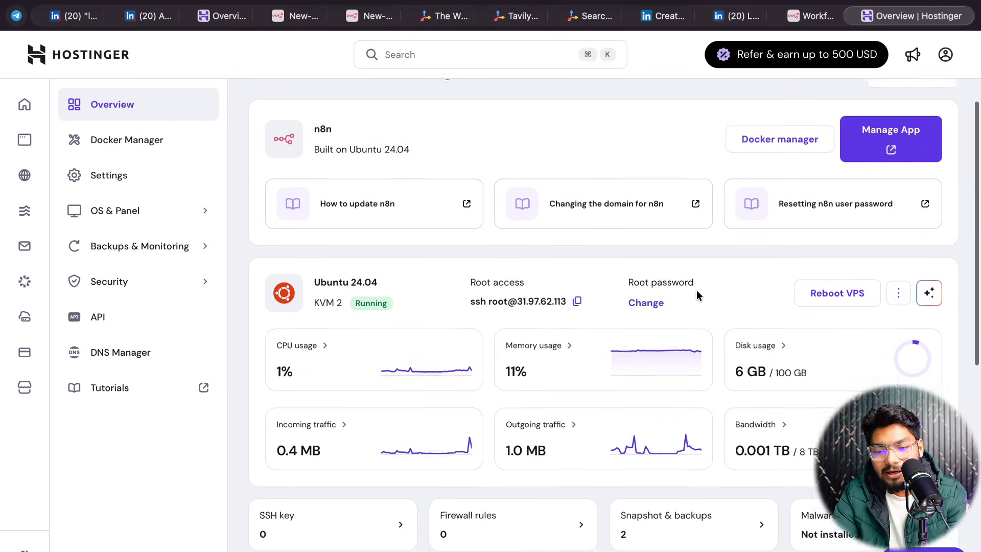
scroll(697, 296, down, 3)
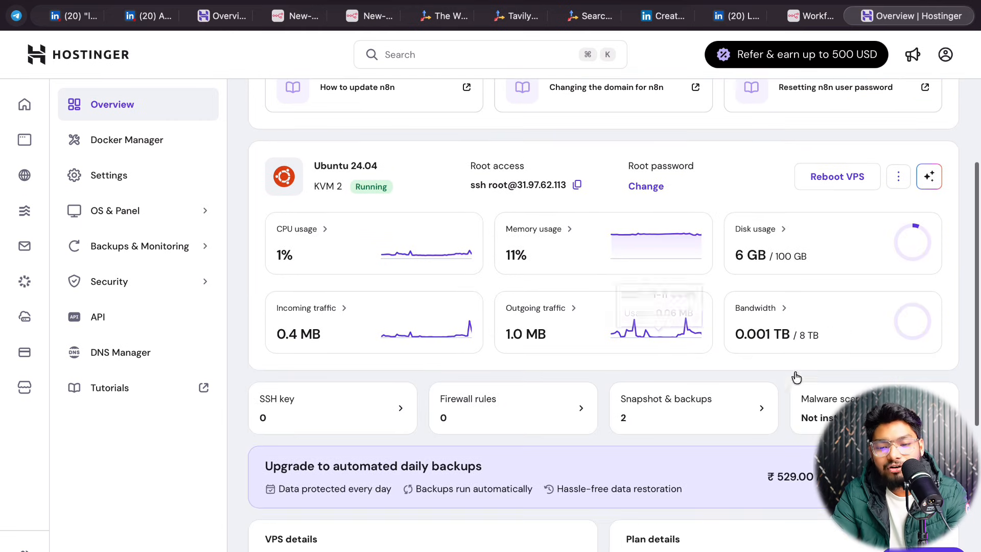
mouse_move(320, 260)
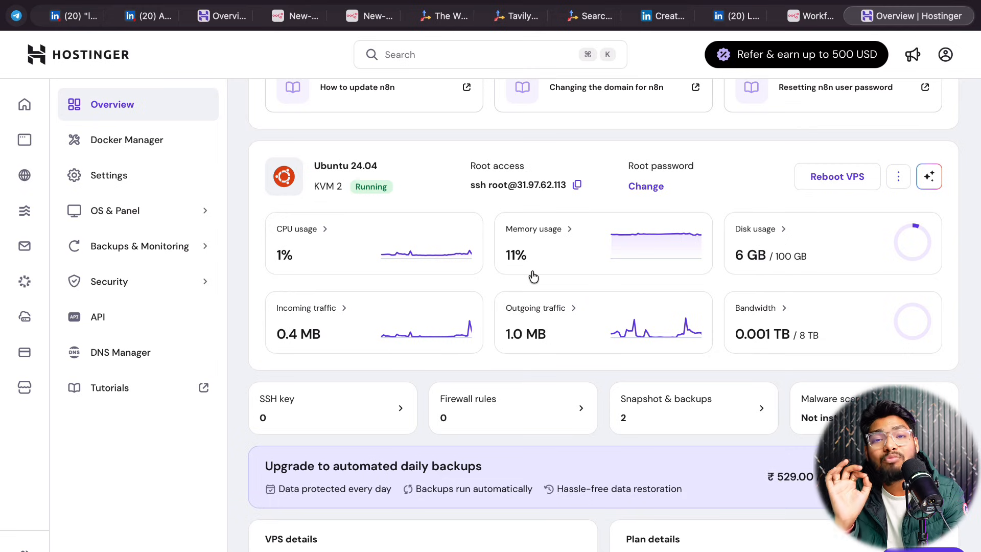
click(376, 16)
click(309, 19)
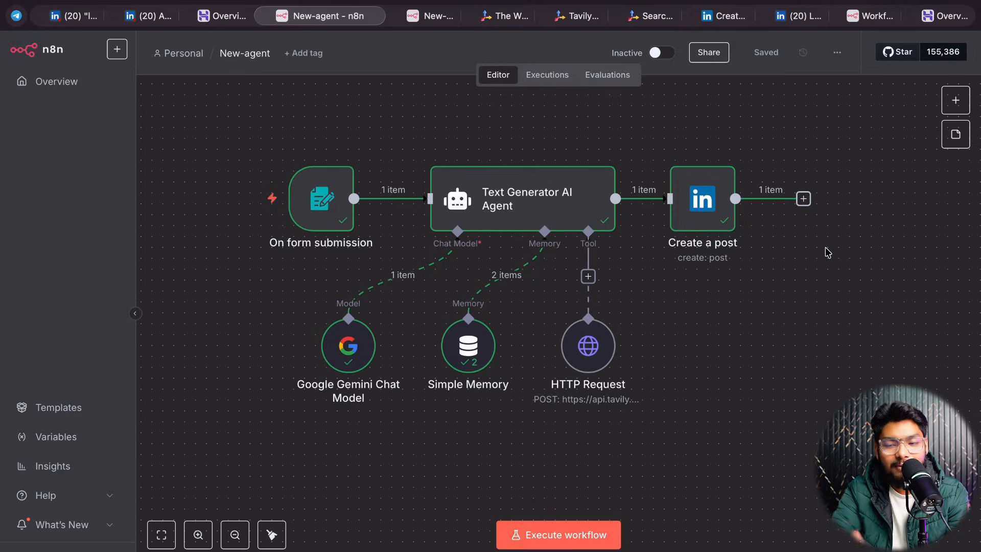
From the Hostinger server overview, launch the hosted n8n app with Manage App.
click(879, 36)
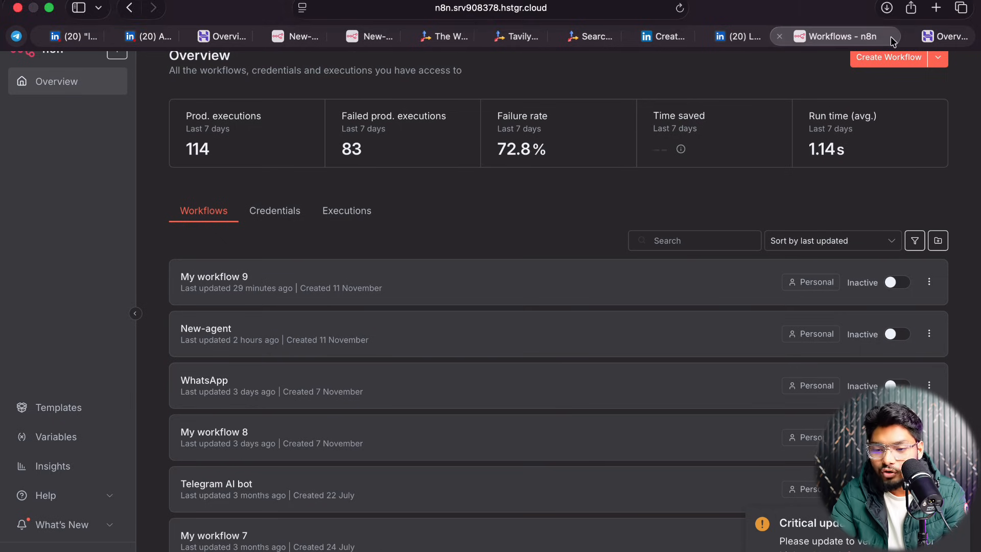
key(ctrl+Tab)
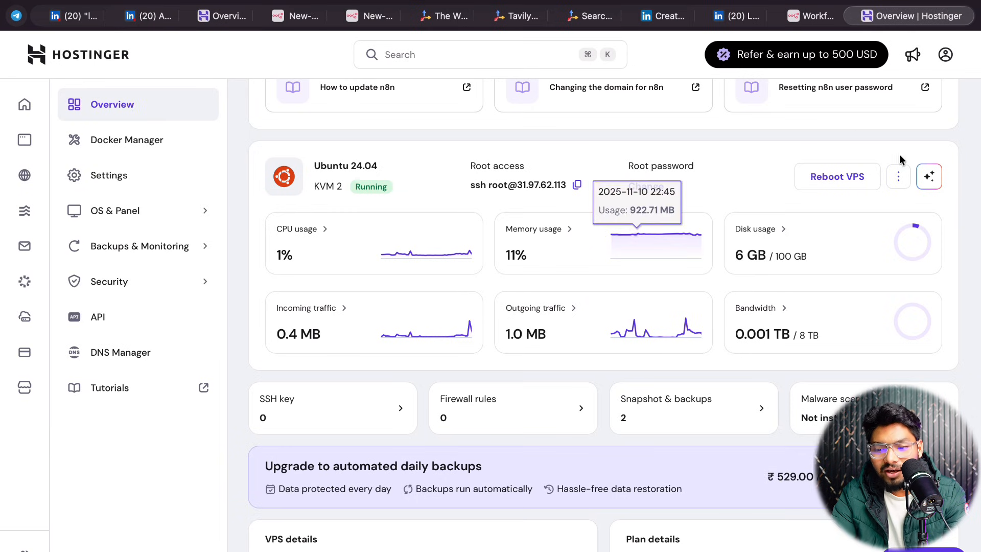
scroll(869, 168, up, 3)
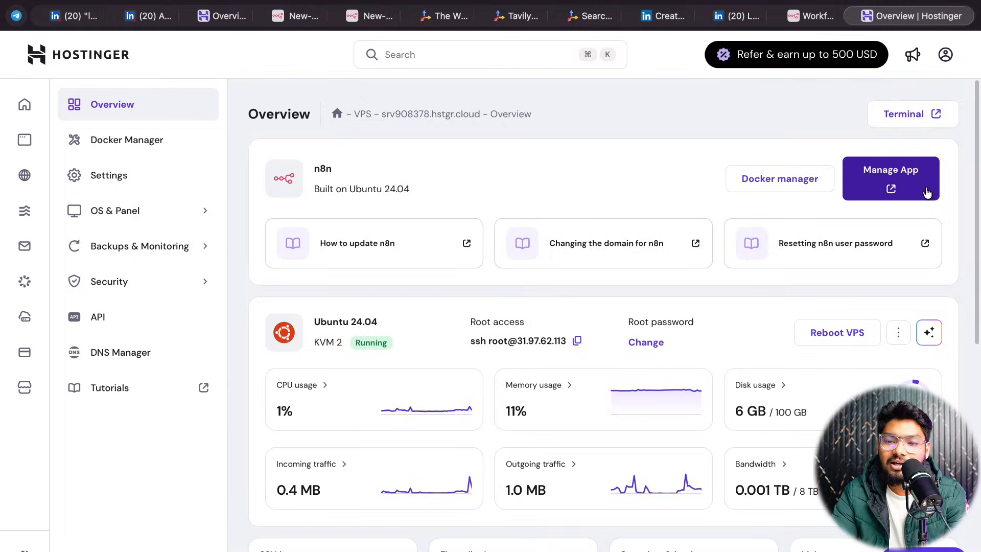
click(927, 192)
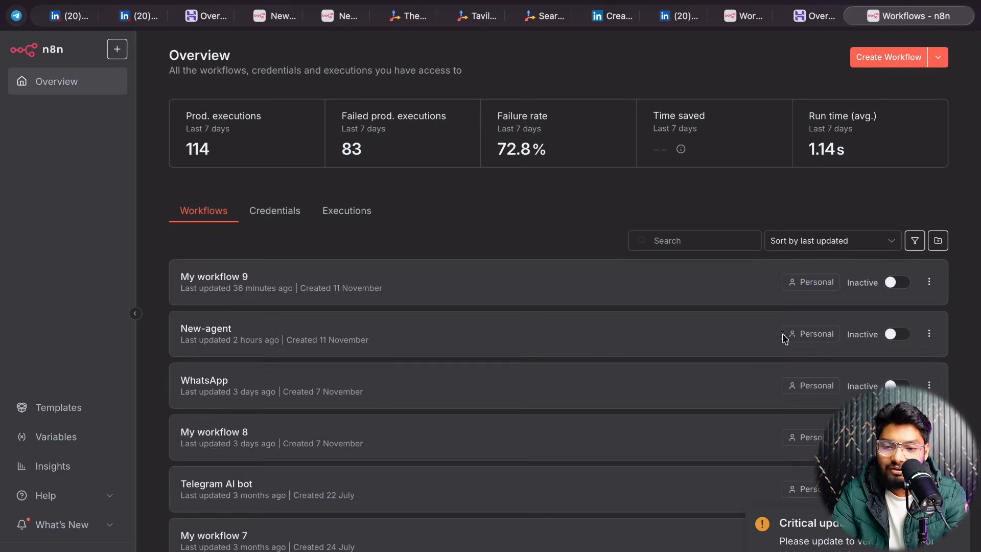
Create a new blank workflow, My workflow 10.
click(874, 58)
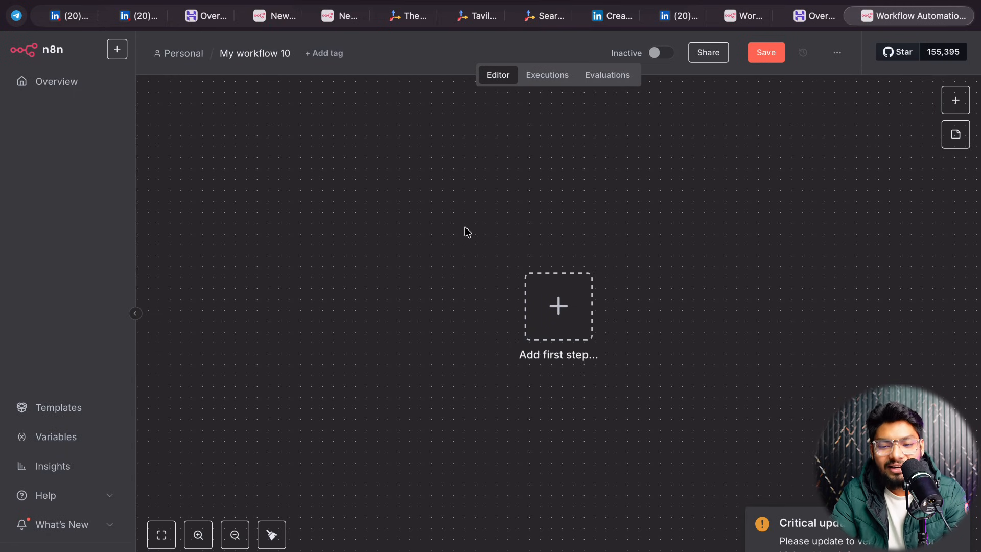
scroll(628, 266, down, 1)
scroll(641, 325, down, 5)
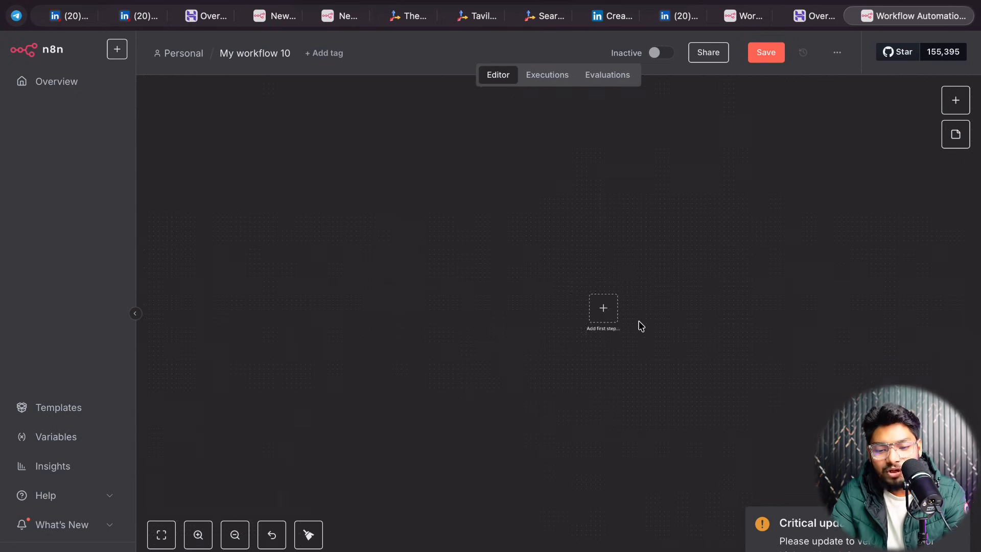
scroll(640, 325, up, 5)
scroll(641, 325, down, 3)
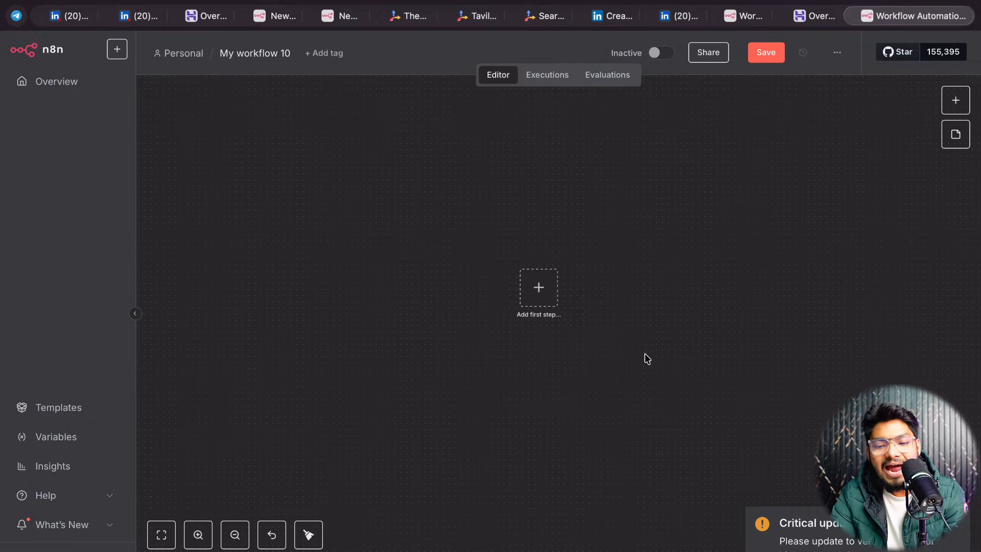
Close the duplicate Hostinger and n8n tabs, move New-agent last, and return to My workflow 10.
click(800, 7)
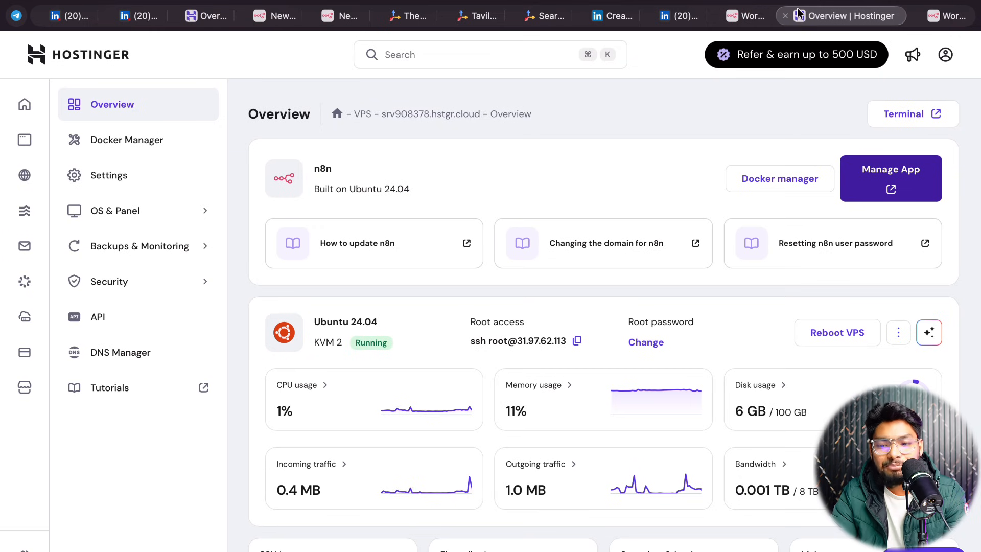
click(787, 16)
click(734, 23)
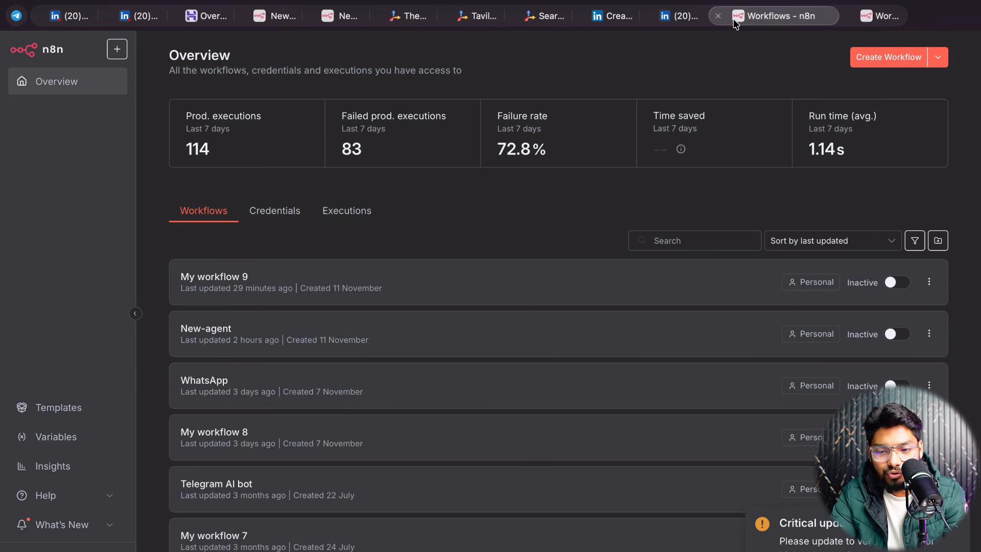
click(718, 16)
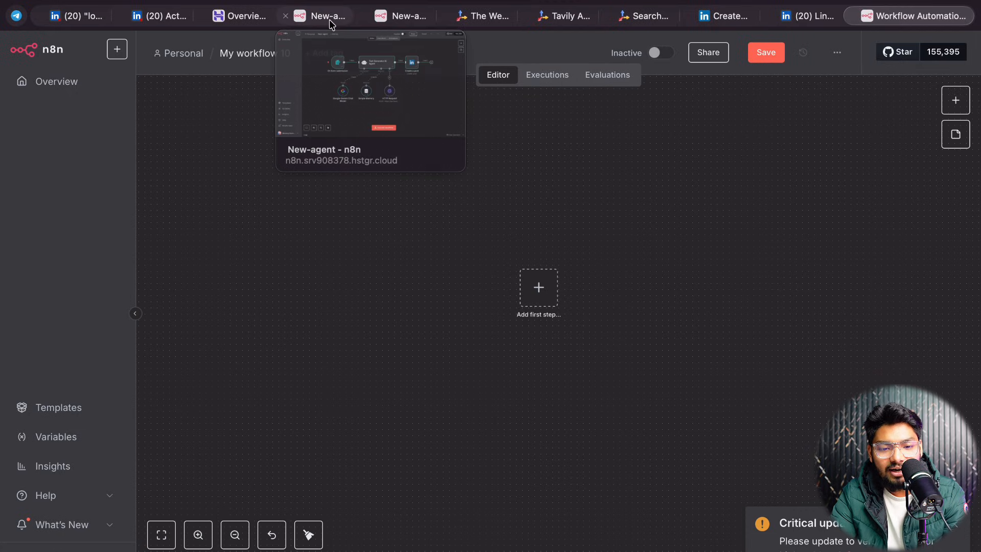
drag(329, 20, 941, 40)
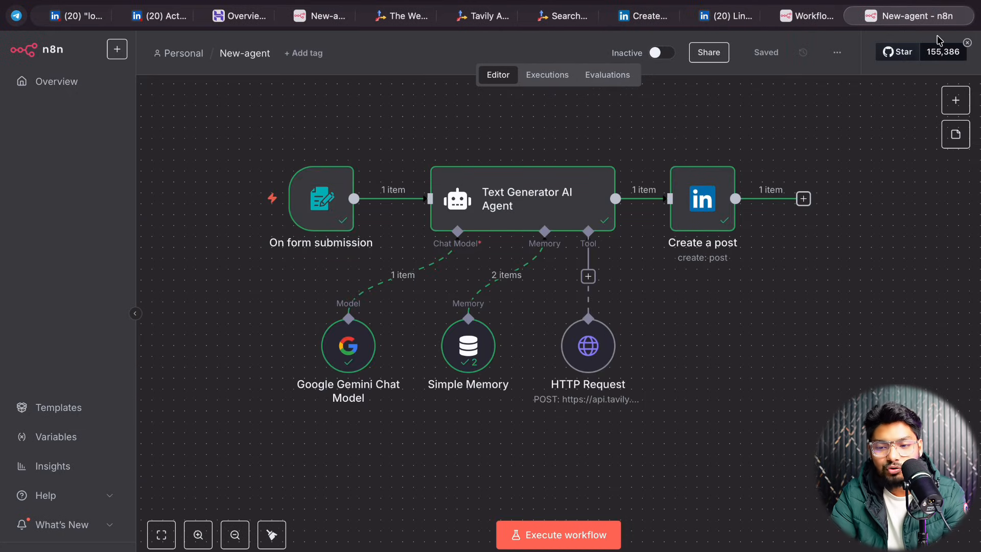
mouse_move(305, 194)
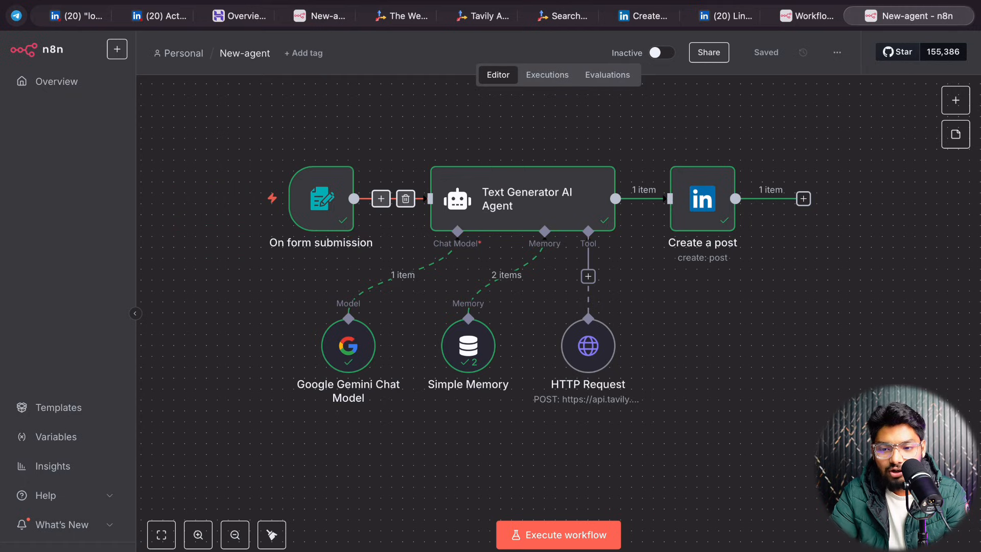
key(ctrl+shift+Tab)
Add an On form submission trigger as the first node and position it on the canvas.
click(535, 295)
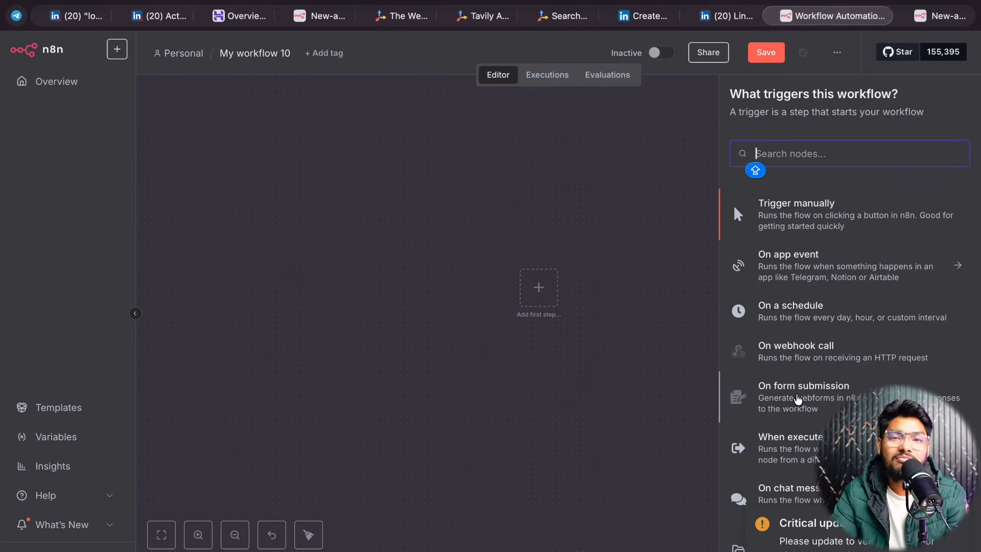
click(799, 396)
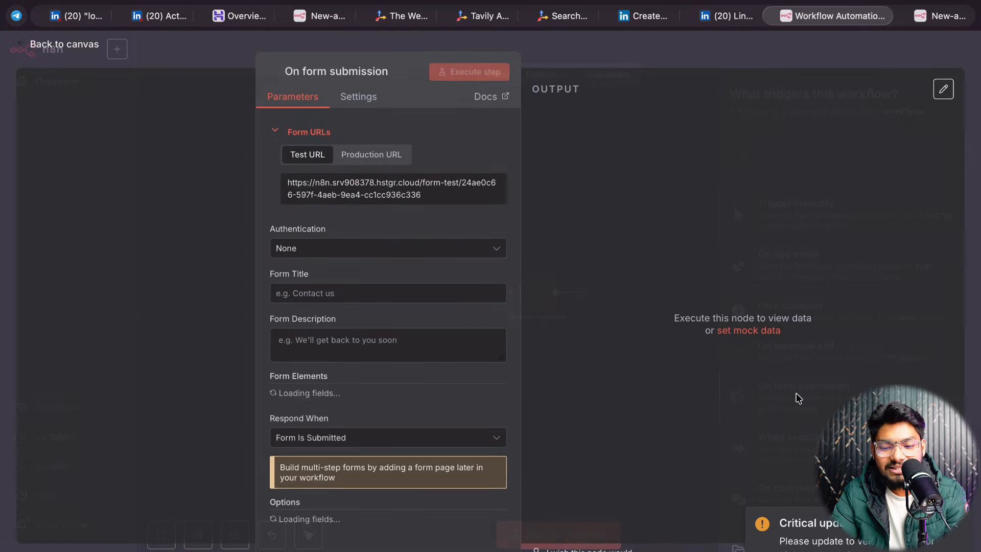
click(570, 51)
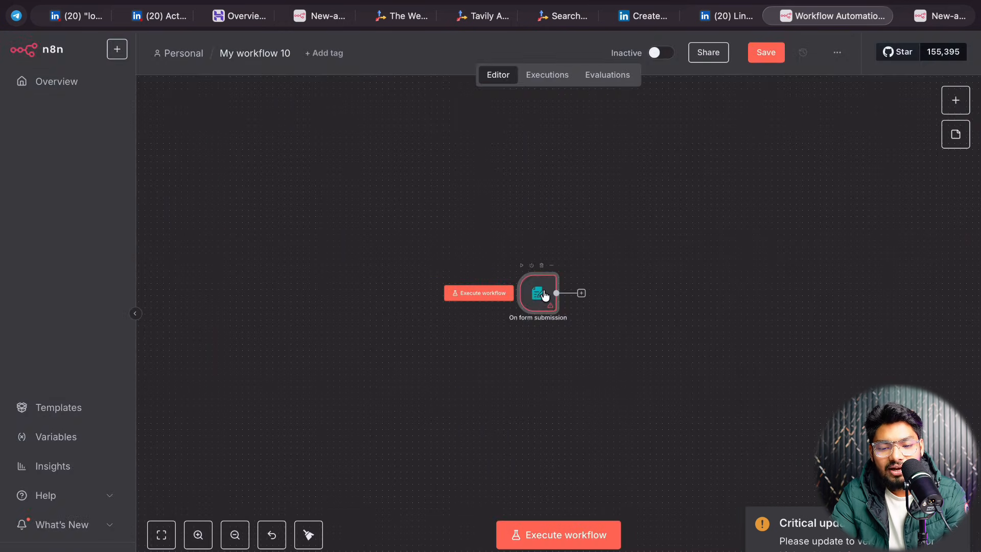
drag(541, 292, 443, 279)
Set the form trigger's Form Title to BBAHKEB.
double_click(443, 279)
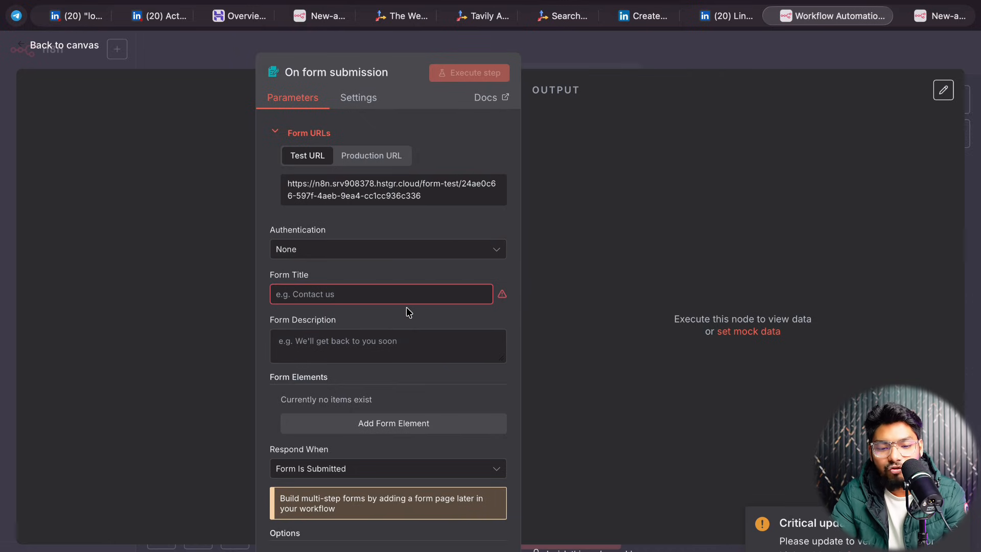
click(372, 287)
text(BBAHKEB)
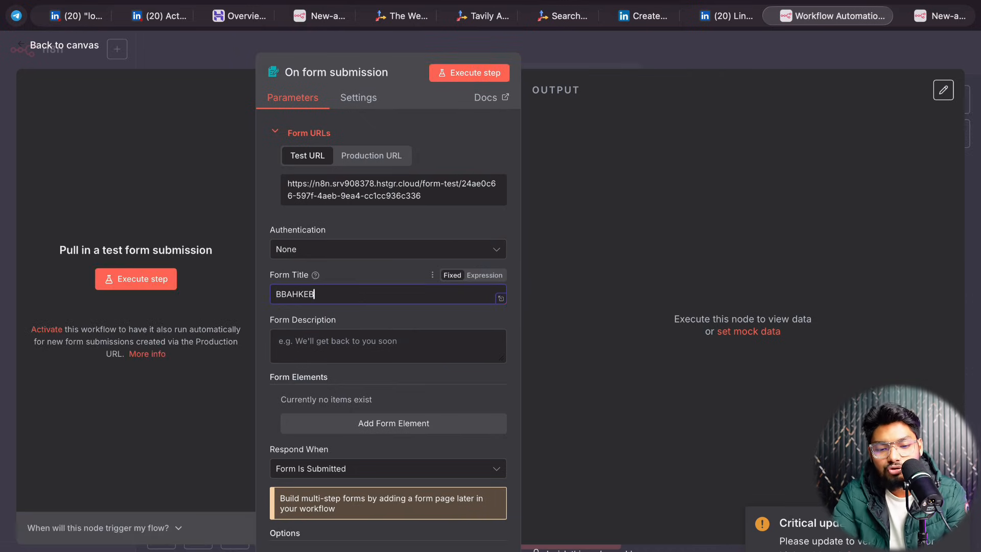
click(544, 63)
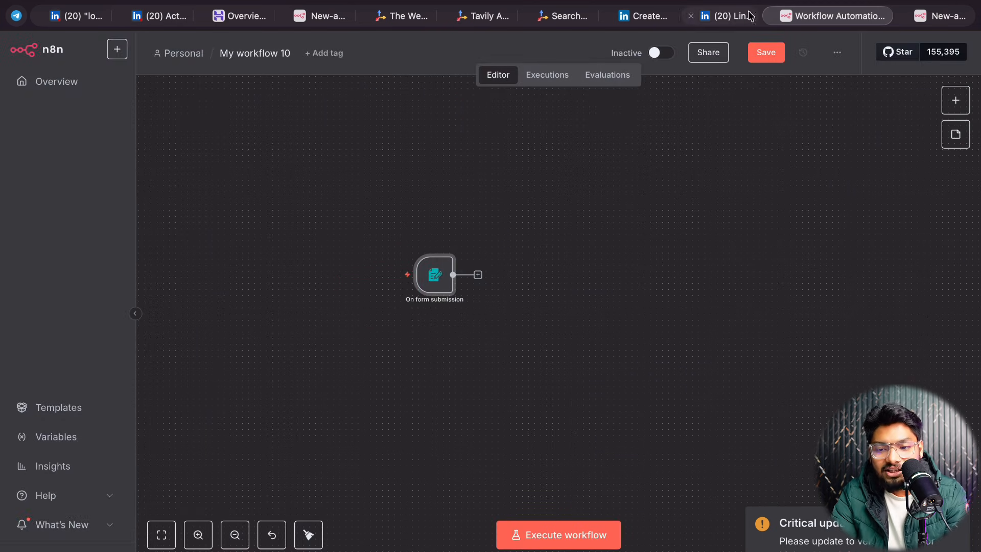
click(935, 15)
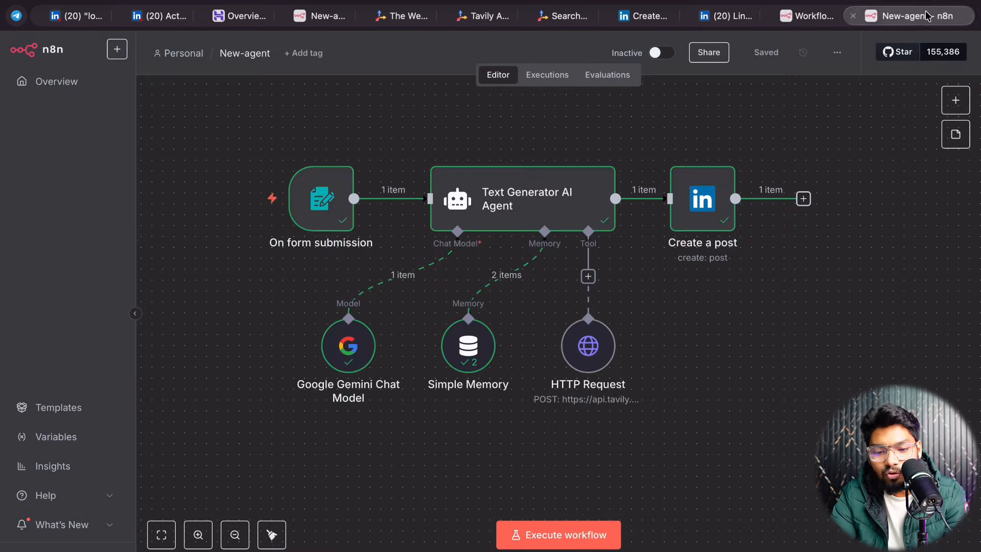
click(568, 534)
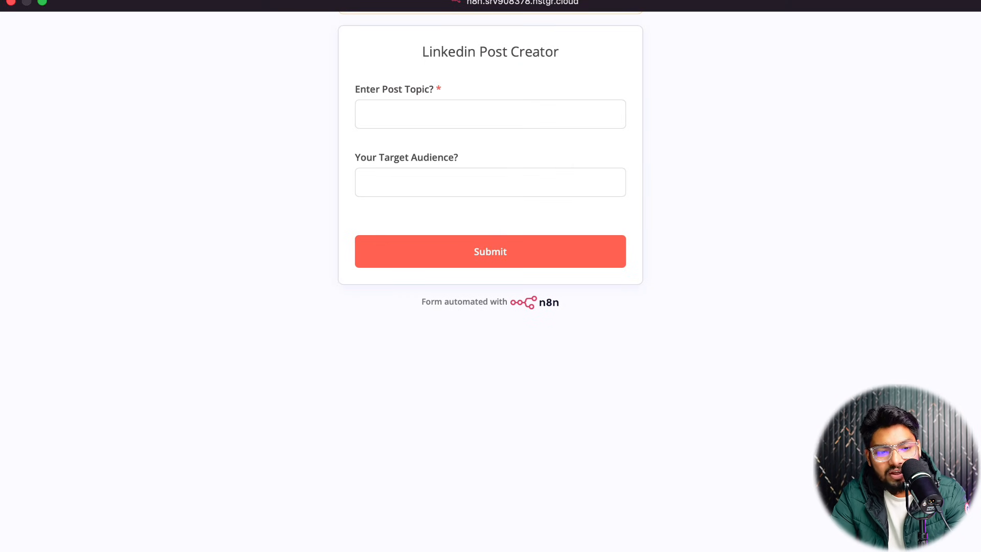
click(11, 2)
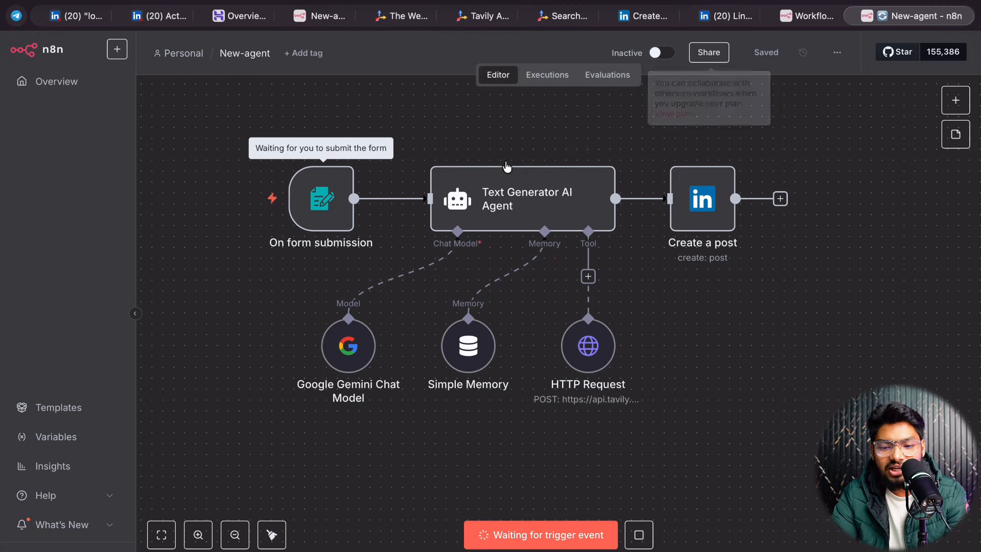
click(795, 16)
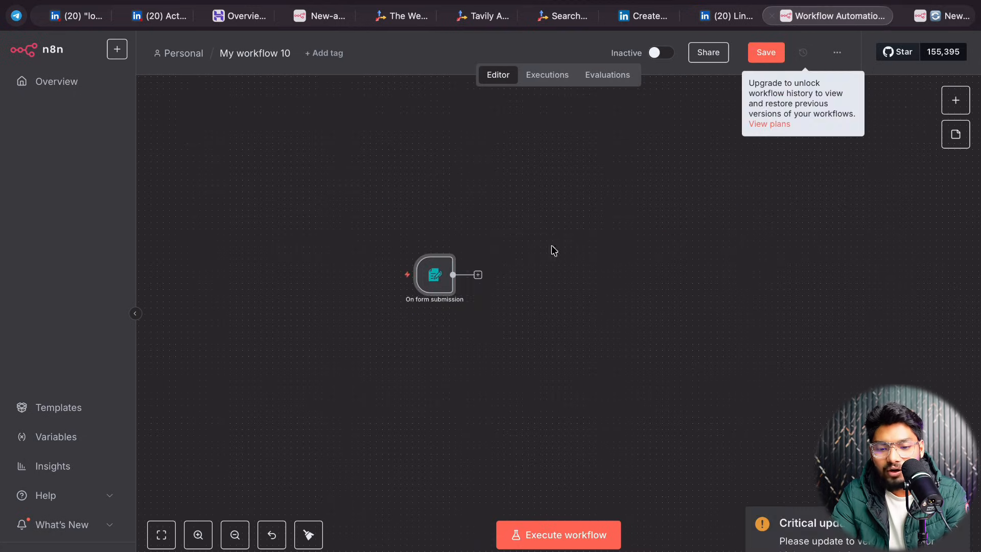
Add a first form field named TOP to the form trigger.
double_click(445, 281)
scroll(358, 403, down, 2)
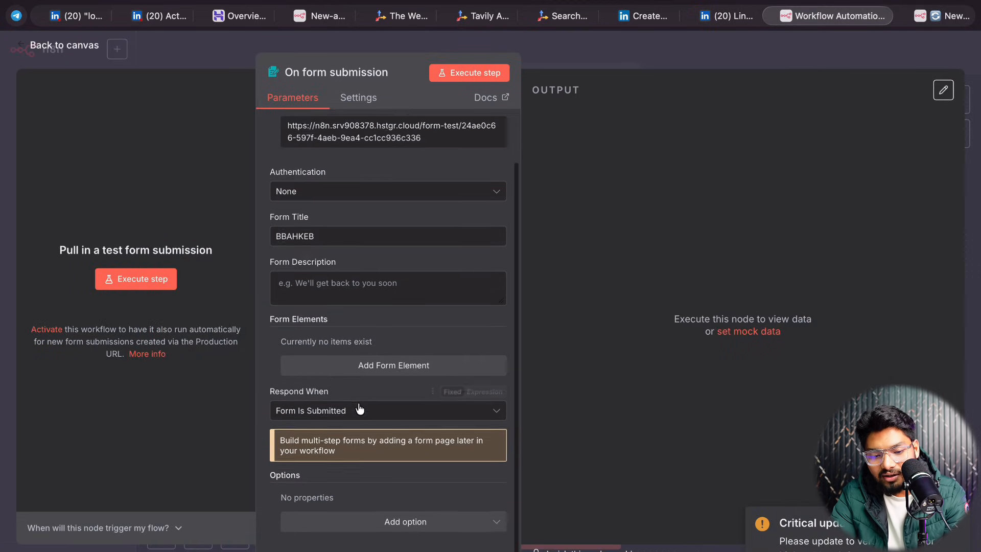
click(397, 372)
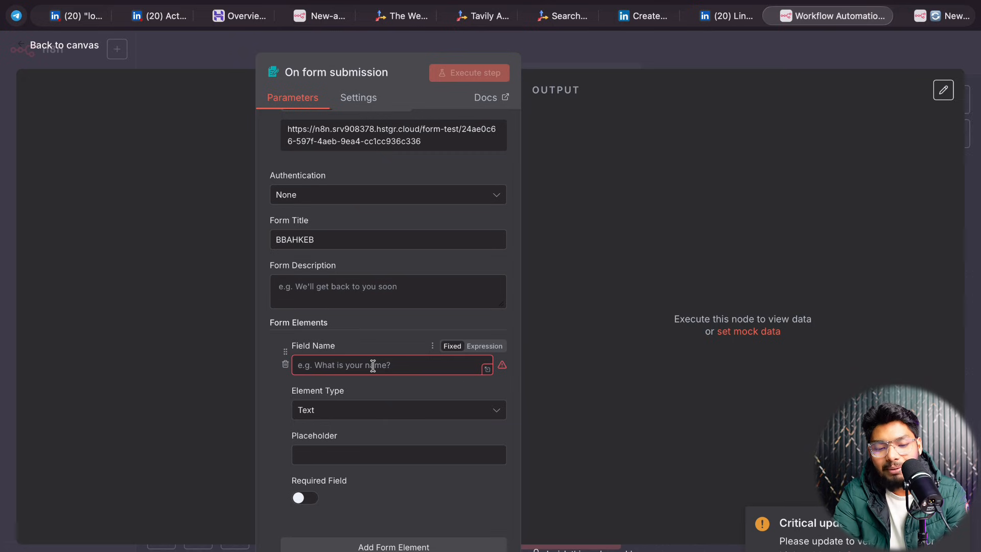
click(373, 366)
text(TOP)
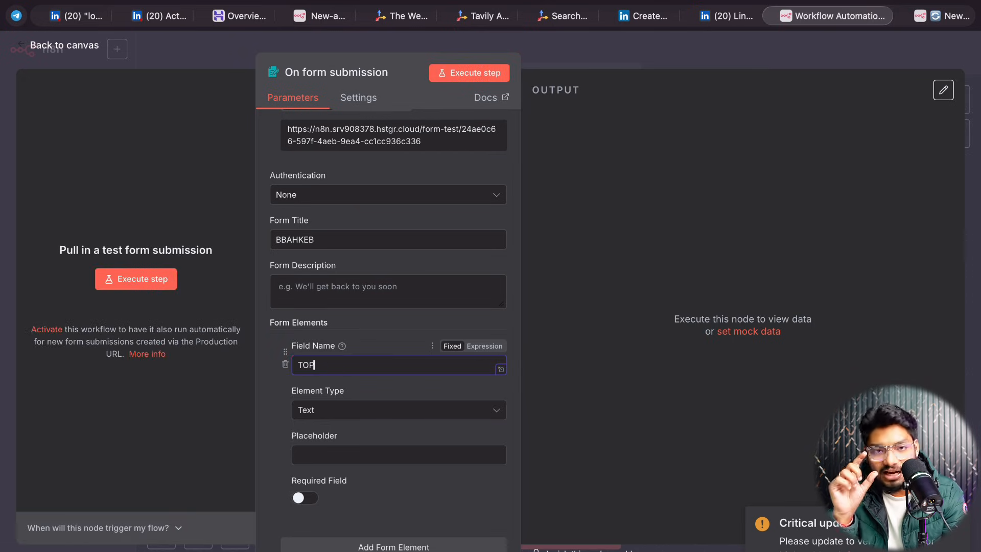
key(Caps_Lock)
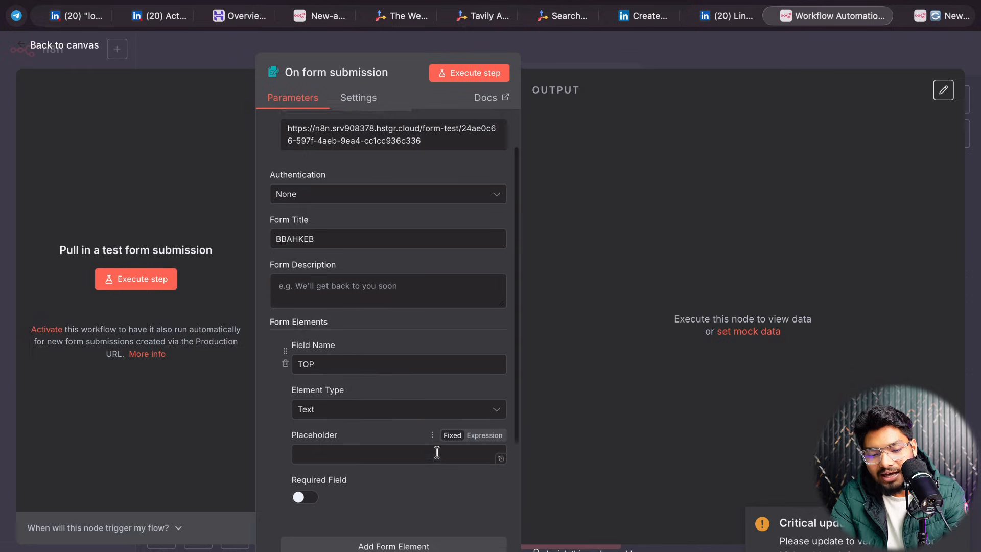
Add a second form field named Gender and close the settings.
scroll(440, 454, down, 3)
click(409, 401)
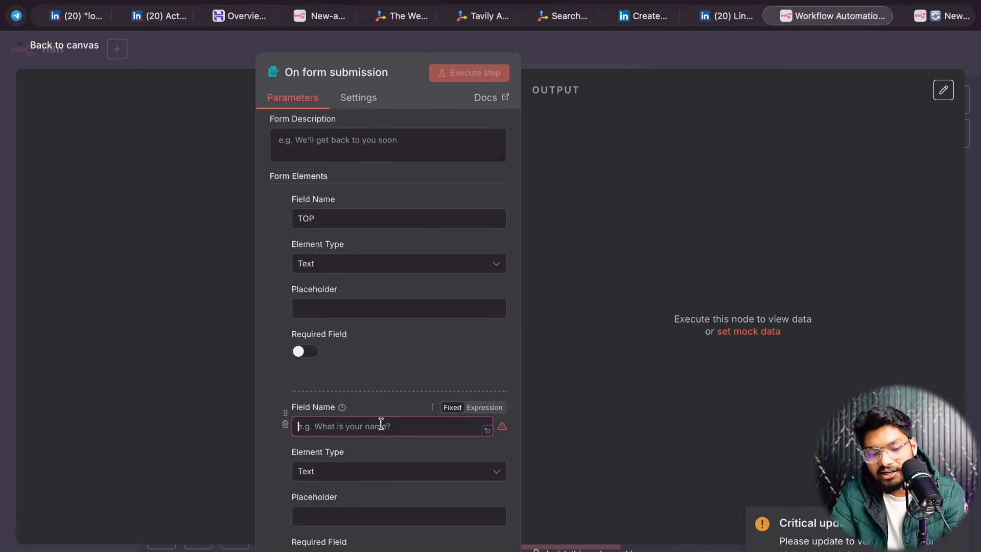
click(379, 427)
text(Ge)
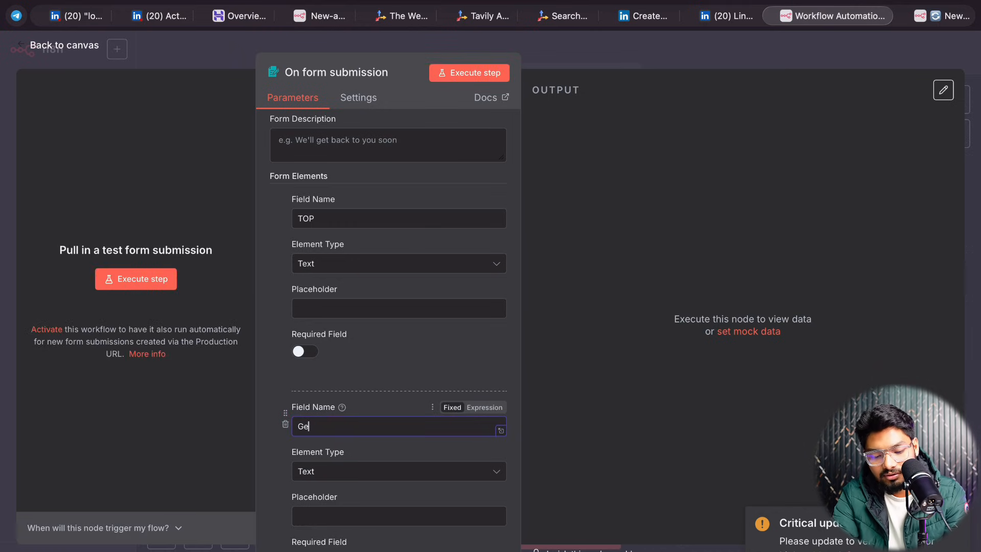
text(nder)
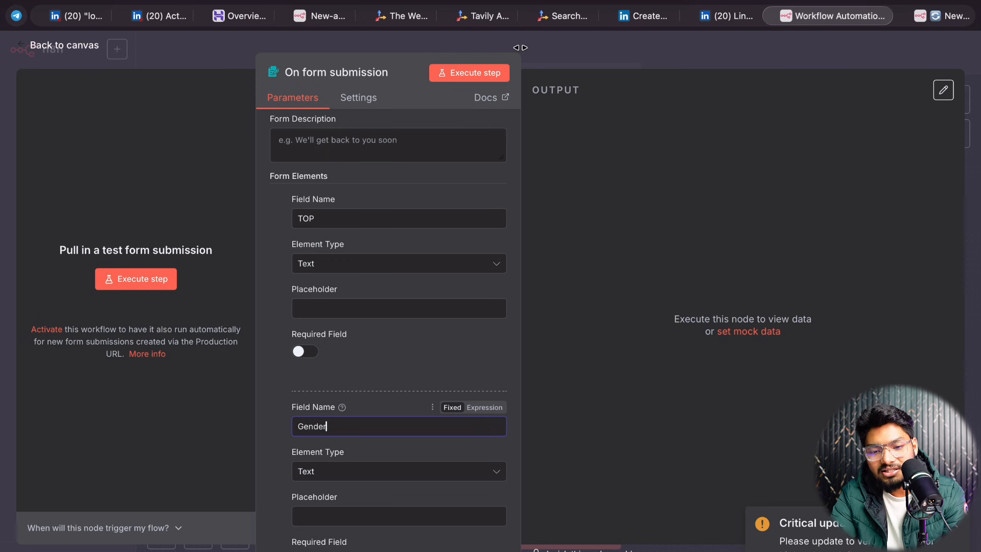
click(557, 41)
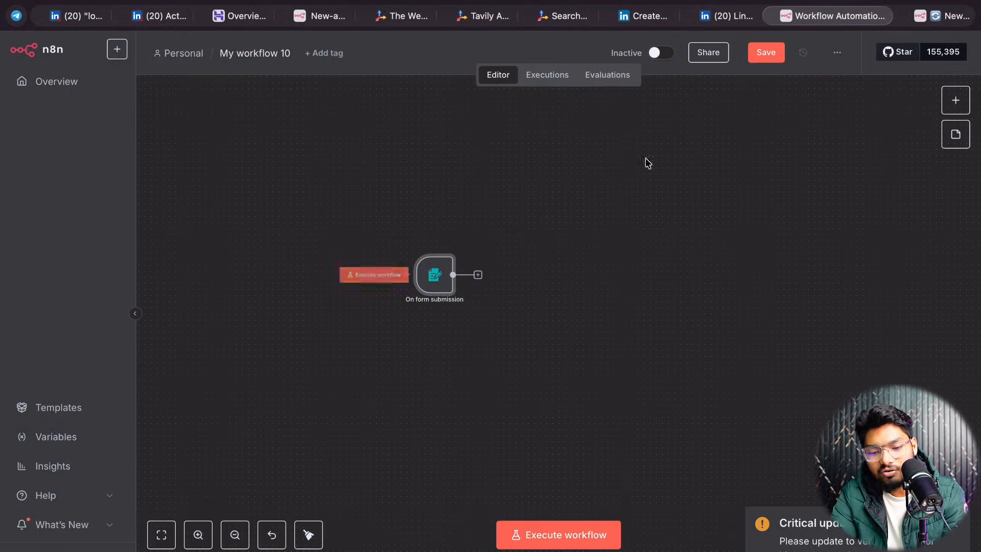
Add an AI Agent node after the form trigger, checking New-agent for reference.
click(478, 276)
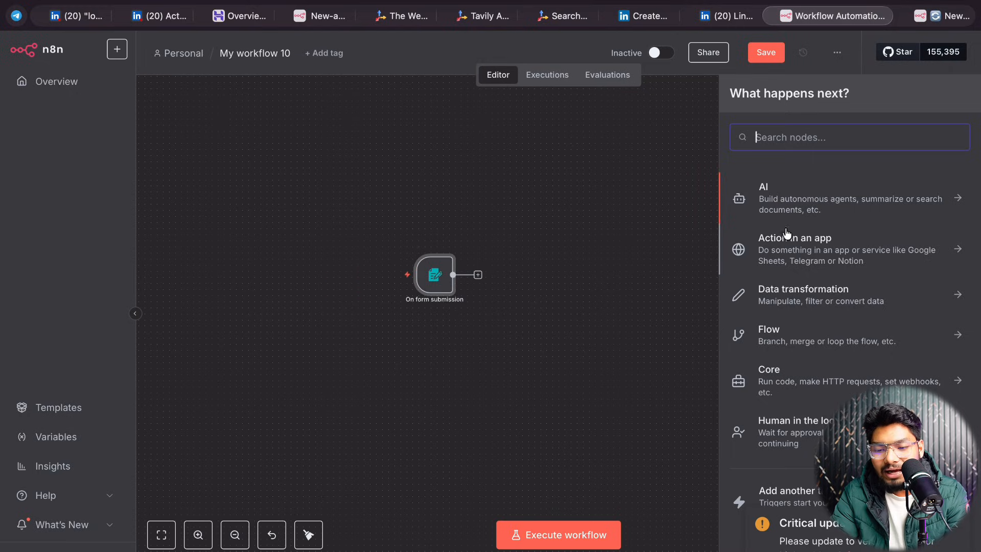
click(816, 217)
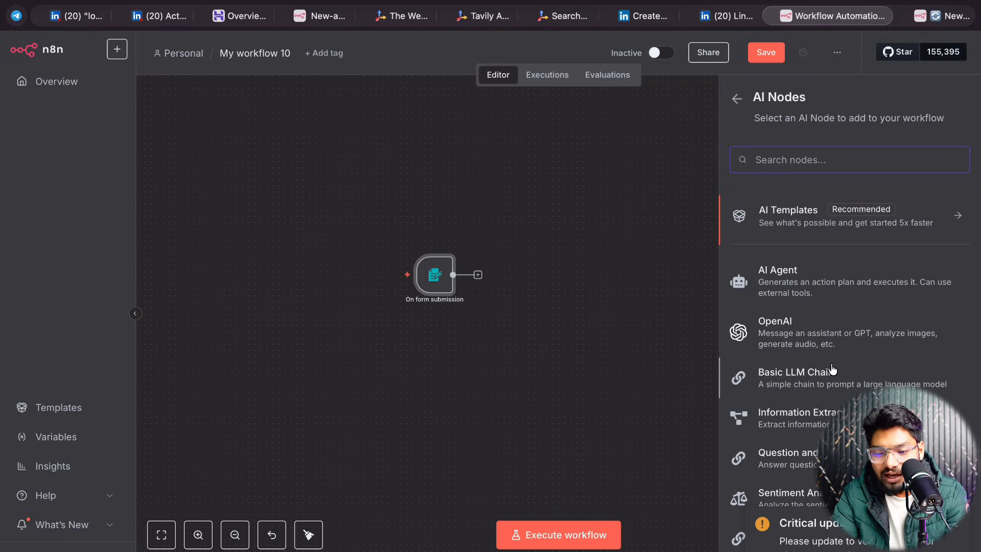
click(788, 292)
click(707, 65)
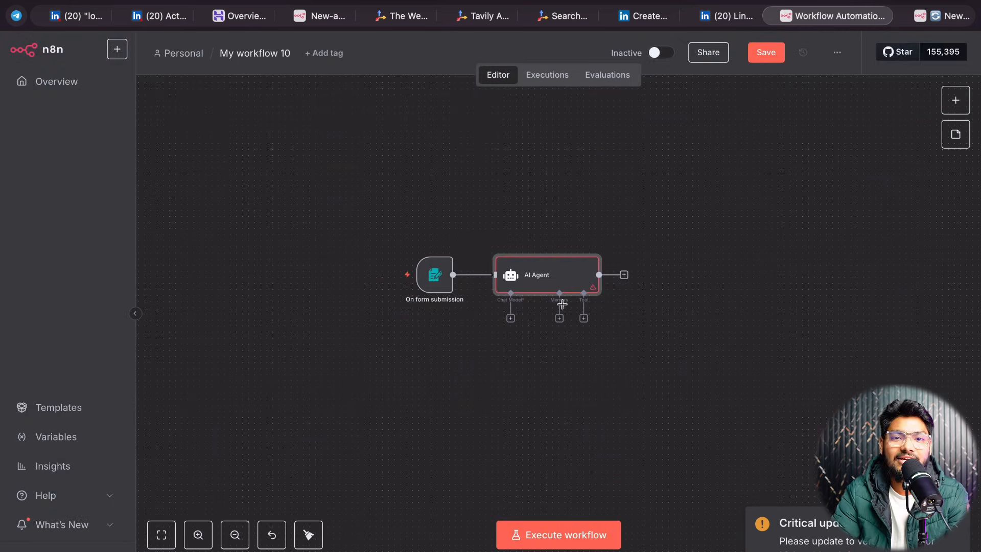
scroll(544, 301, up, 3)
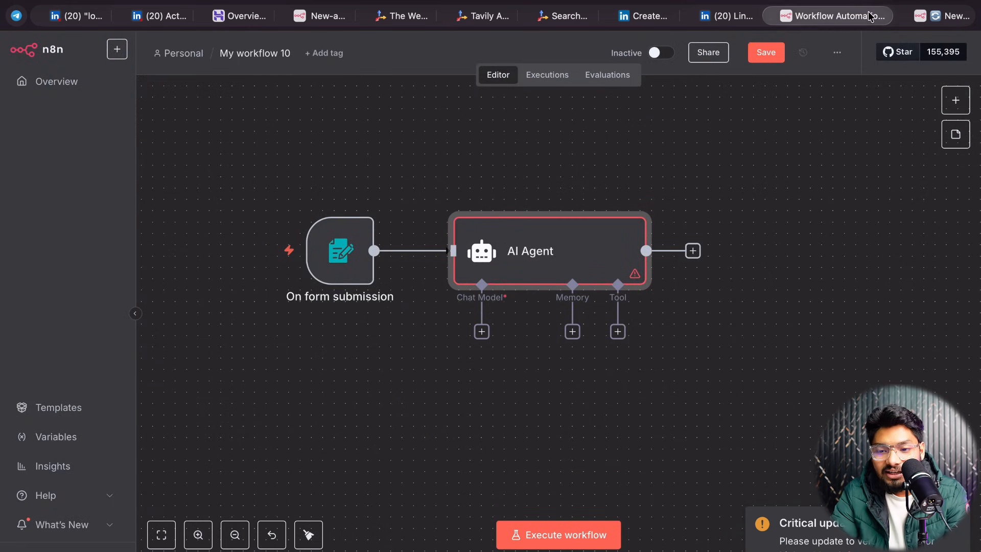
click(960, 14)
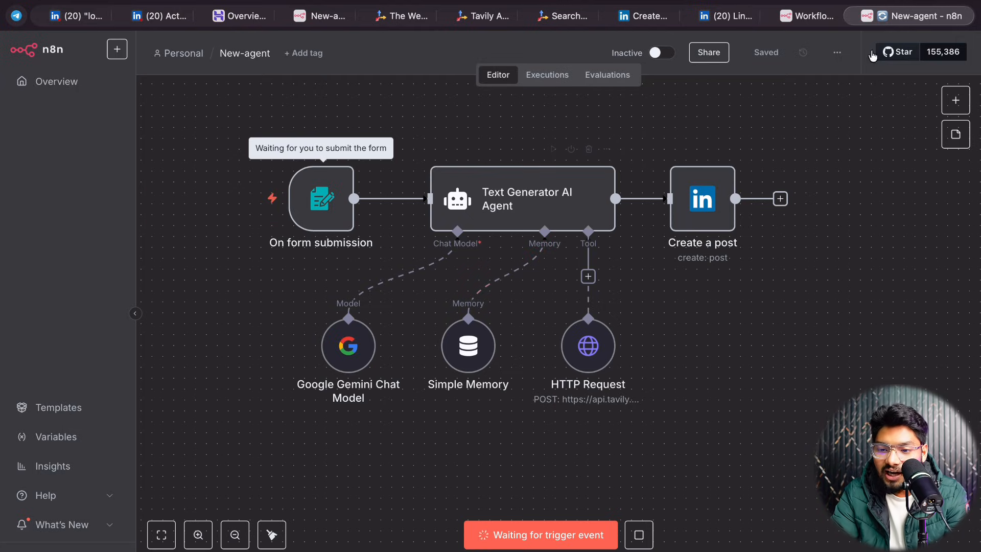
click(791, 6)
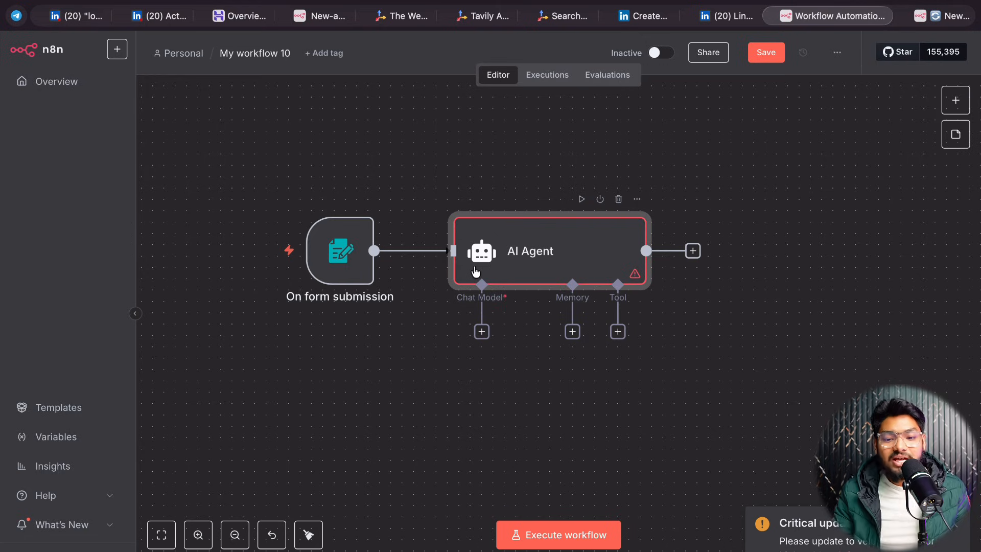
Attach a Google Gemini Chat Model to the AI Agent, keeping models/gemini-2.5-flash.
click(484, 333)
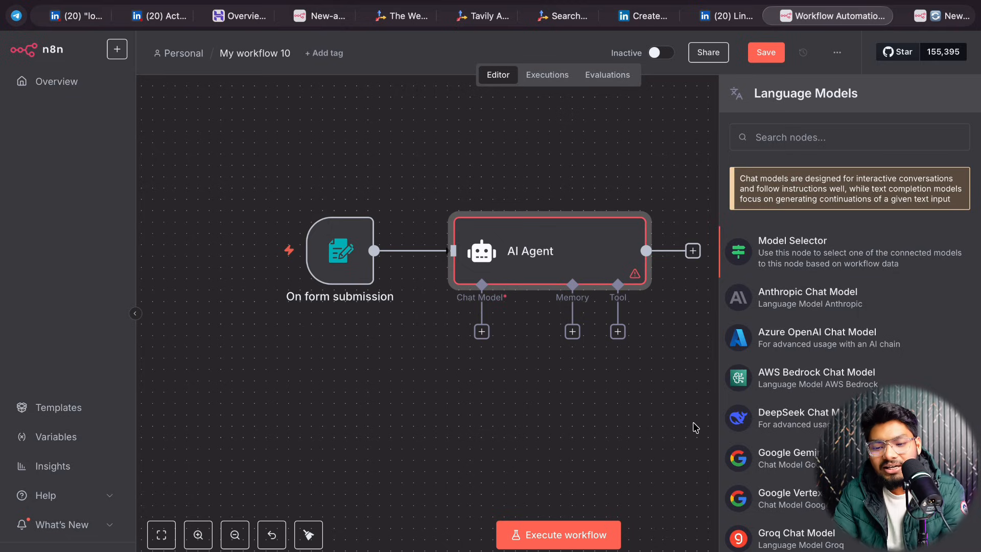
click(757, 463)
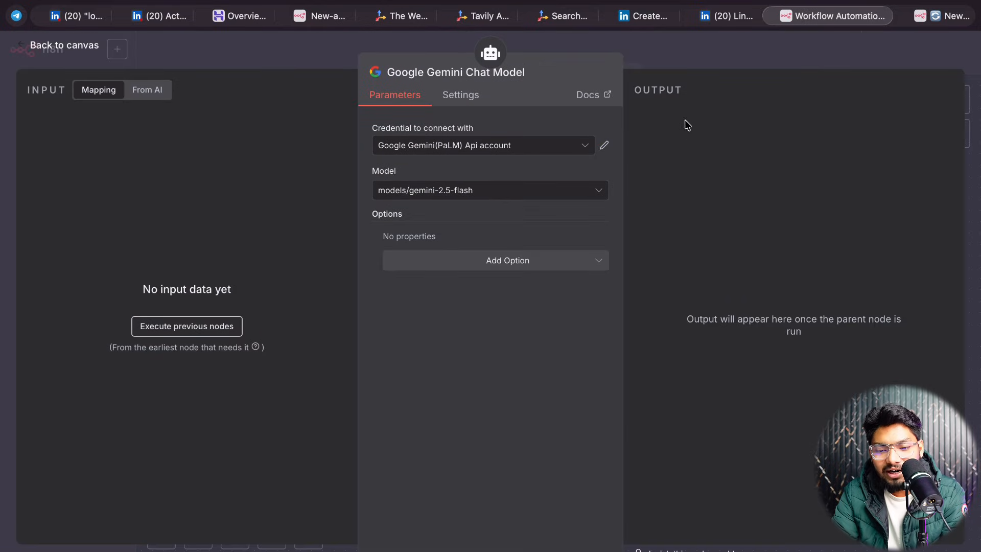
click(684, 59)
double_click(378, 396)
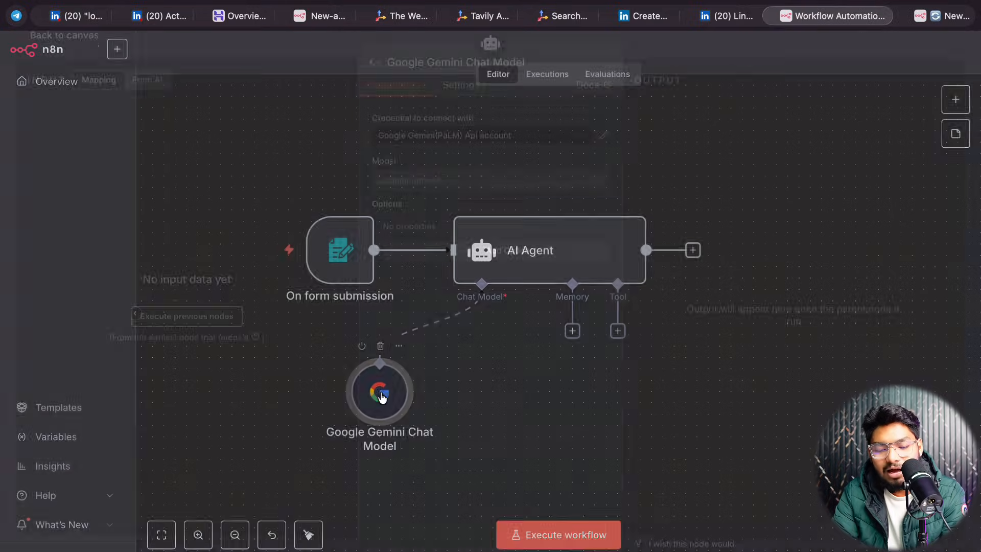
click(422, 191)
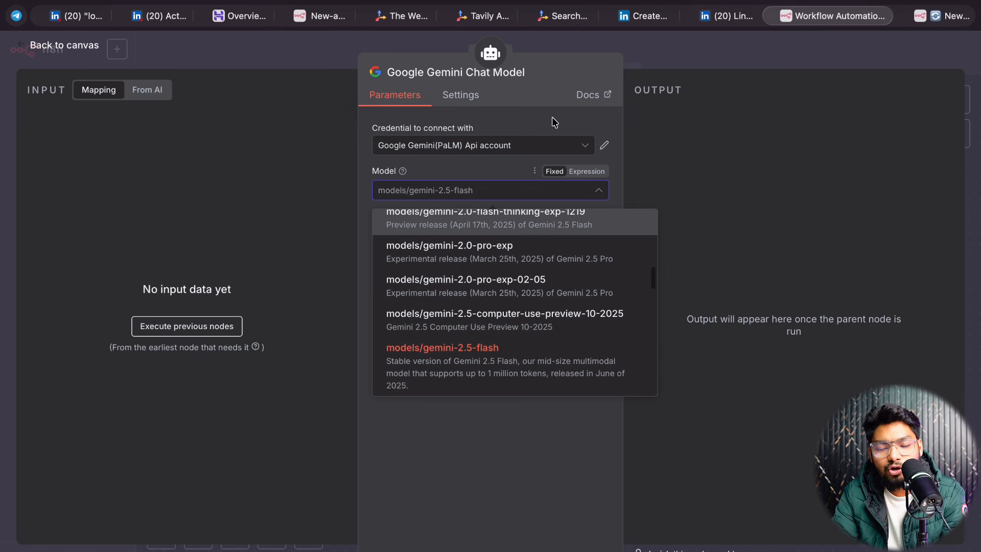
click(683, 58)
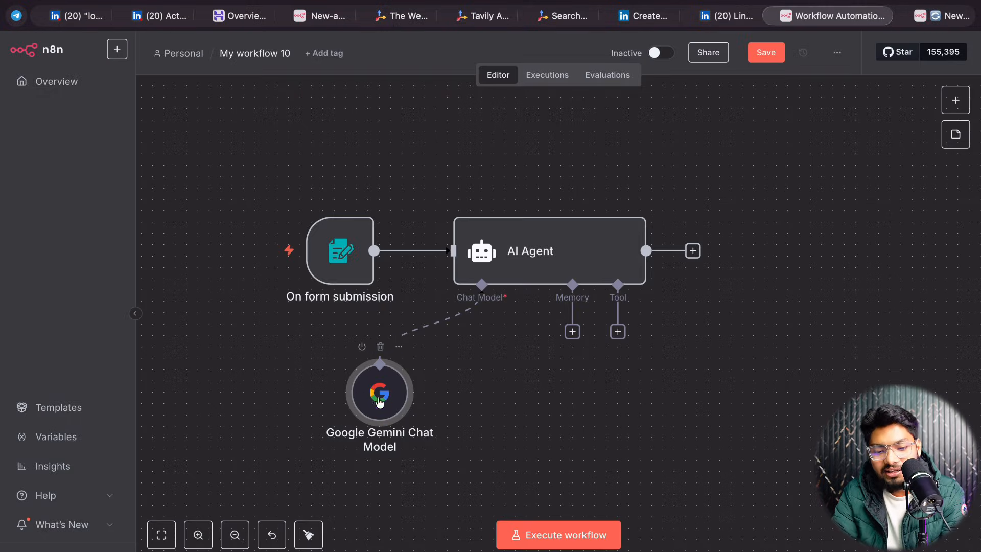
Attach Simple Memory with a 5-interaction context window to the AI Agent, then view the LinkedIn page form.
click(572, 332)
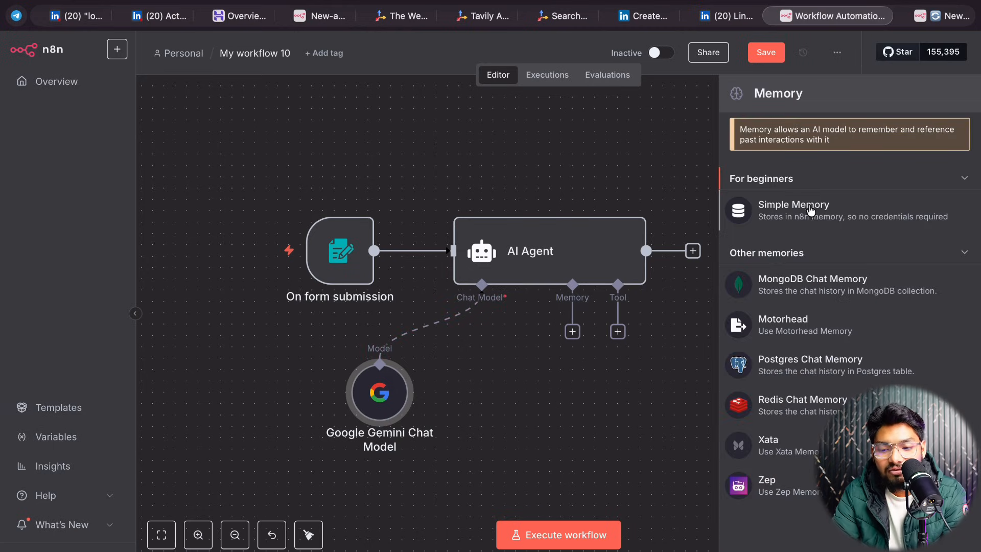
click(798, 222)
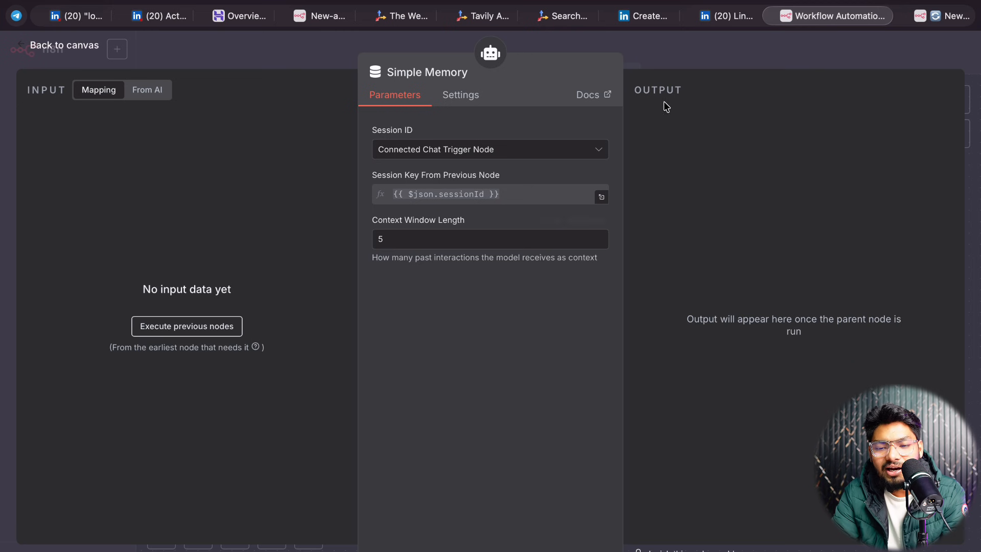
click(667, 67)
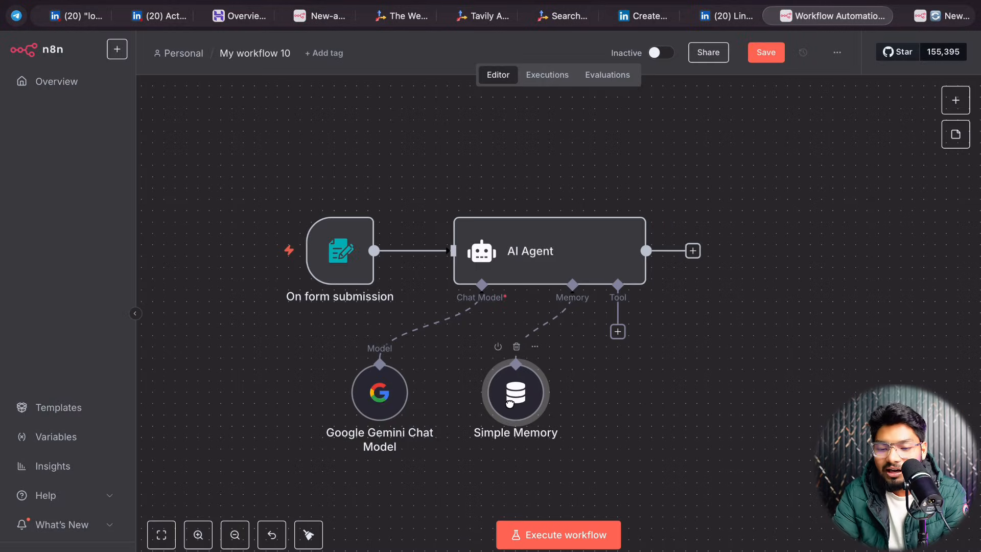
mouse_move(829, 41)
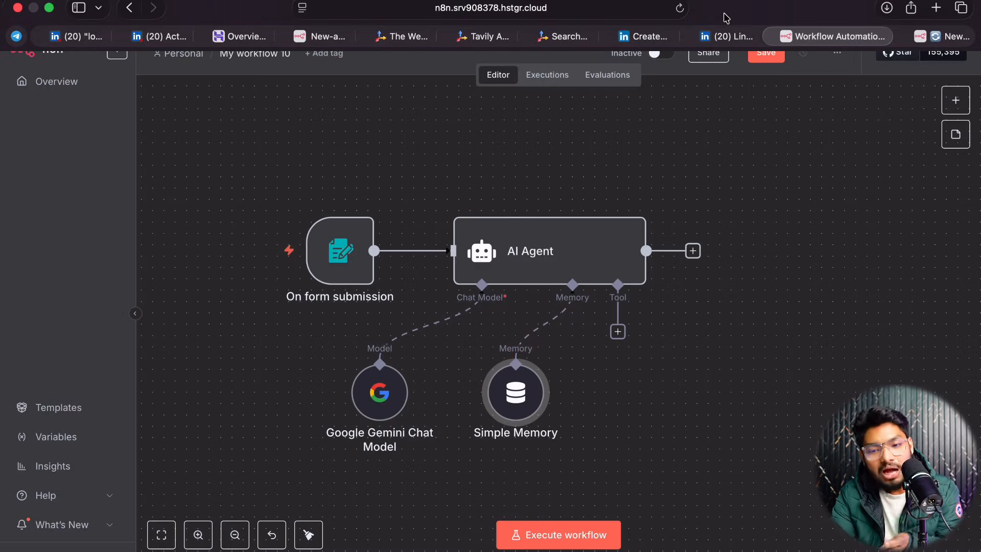
click(711, 40)
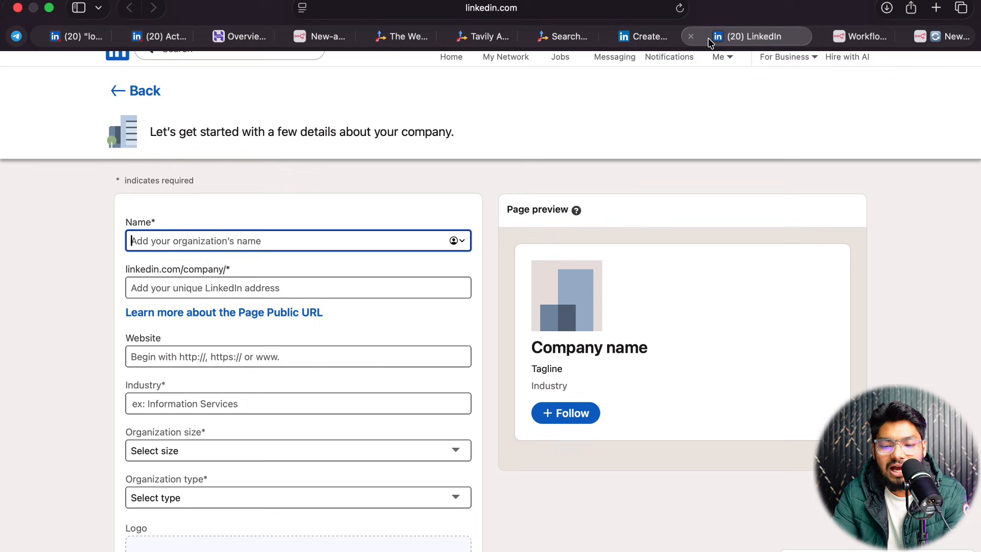
Review the finished New-agent reference workflow, then bring up the Tavily Search API documentation.
click(861, 44)
click(944, 35)
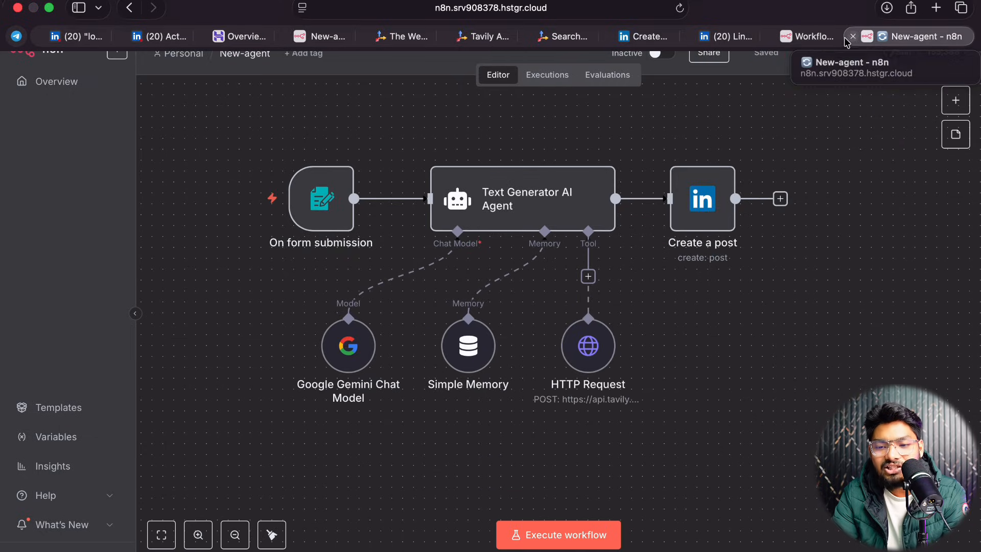
click(807, 16)
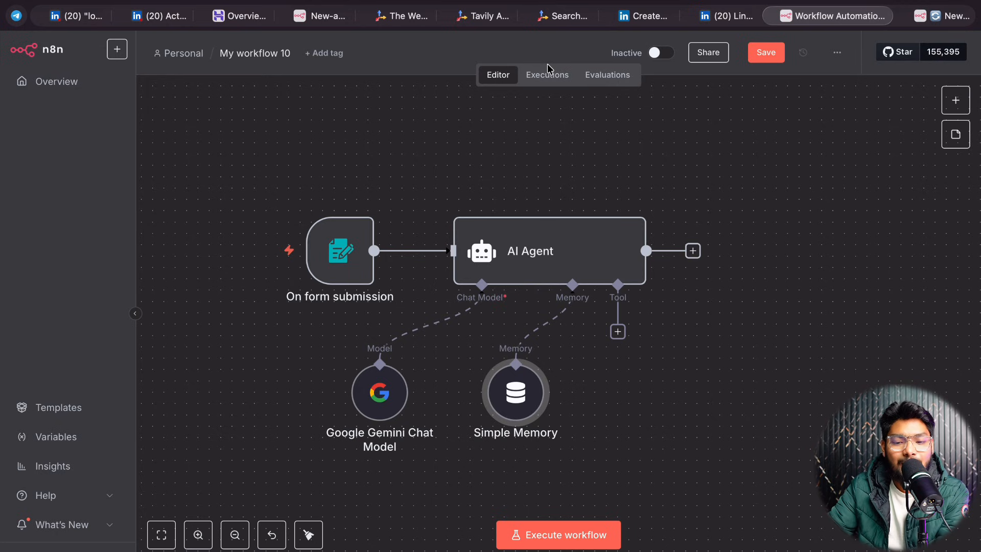
click(558, 21)
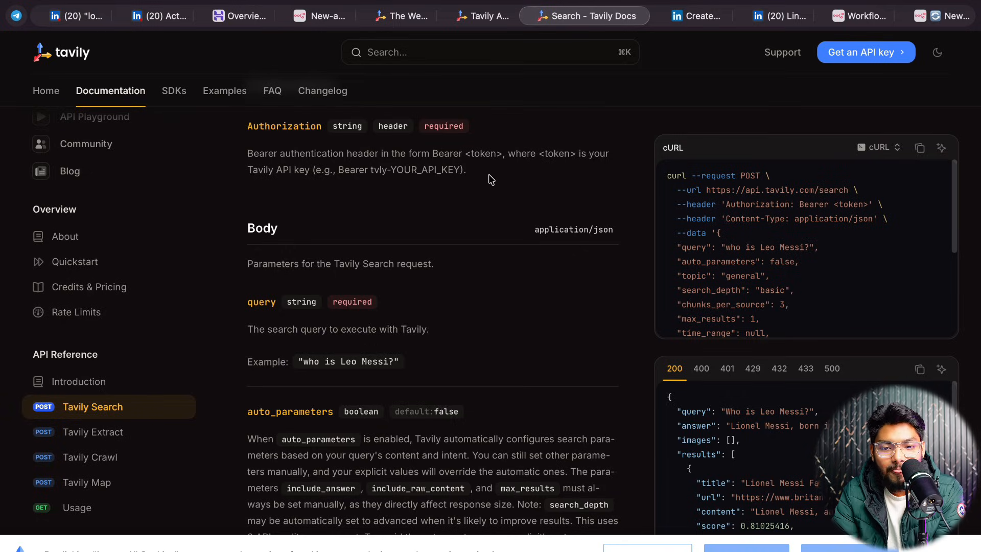
Copy the default Tavily API key from the API Platform overview.
scroll(475, 158, up, 5)
click(415, 14)
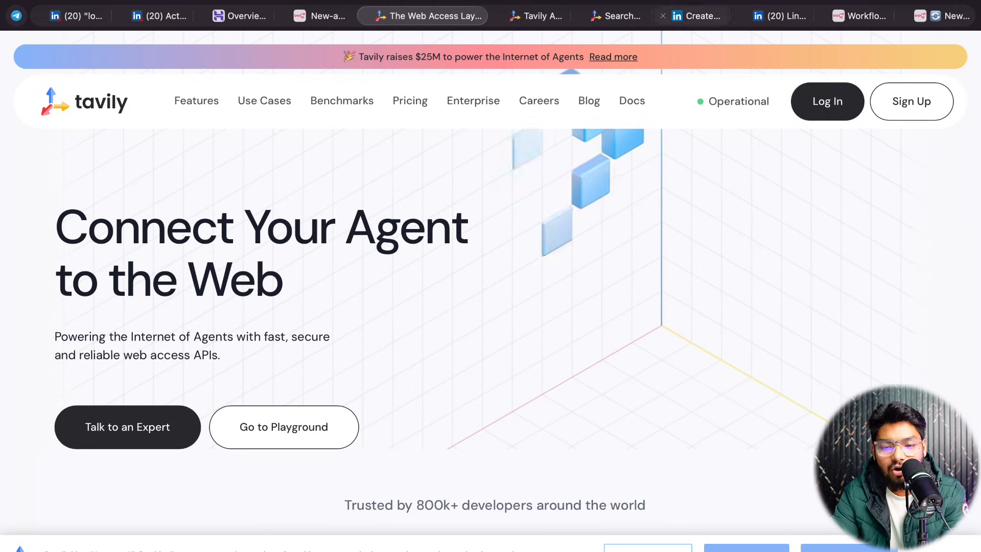
click(536, 16)
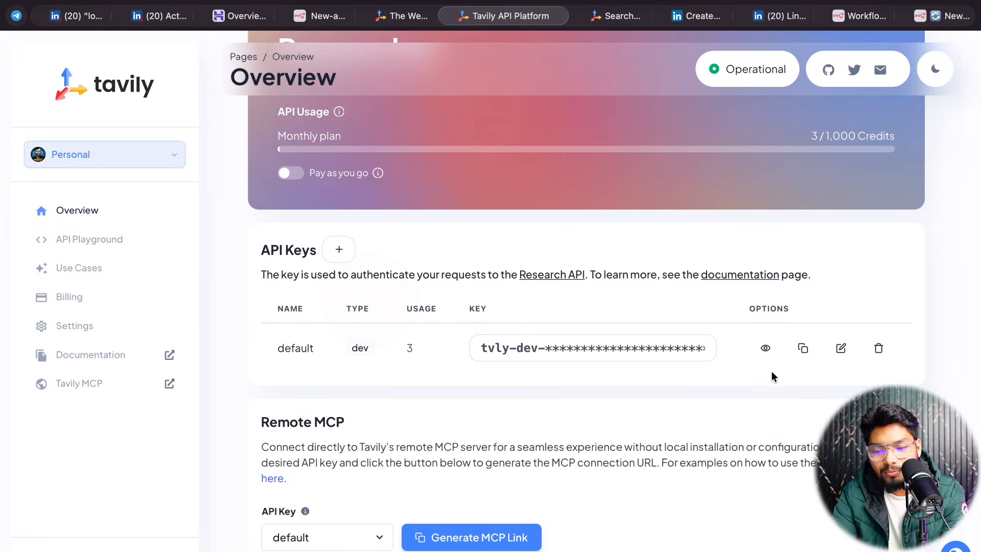
click(802, 348)
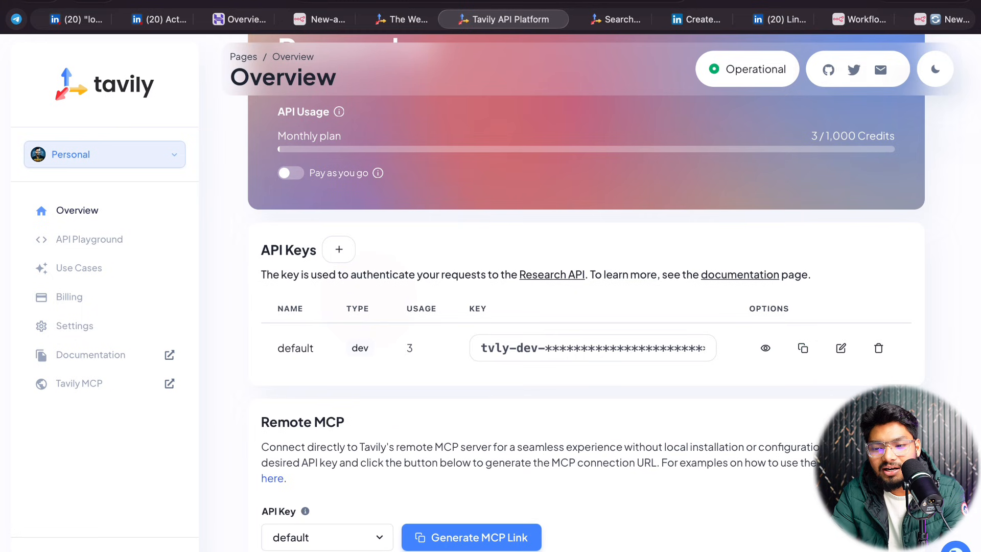
click(942, 35)
Delete the configured Tavily HTTP Request tool from the New-agent workflow.
mouse_move(586, 376)
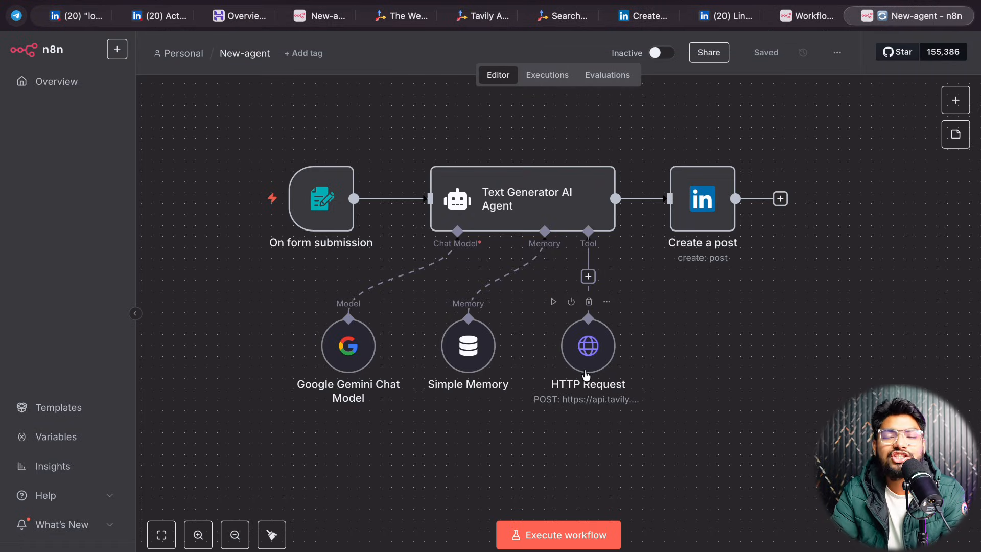
click(589, 302)
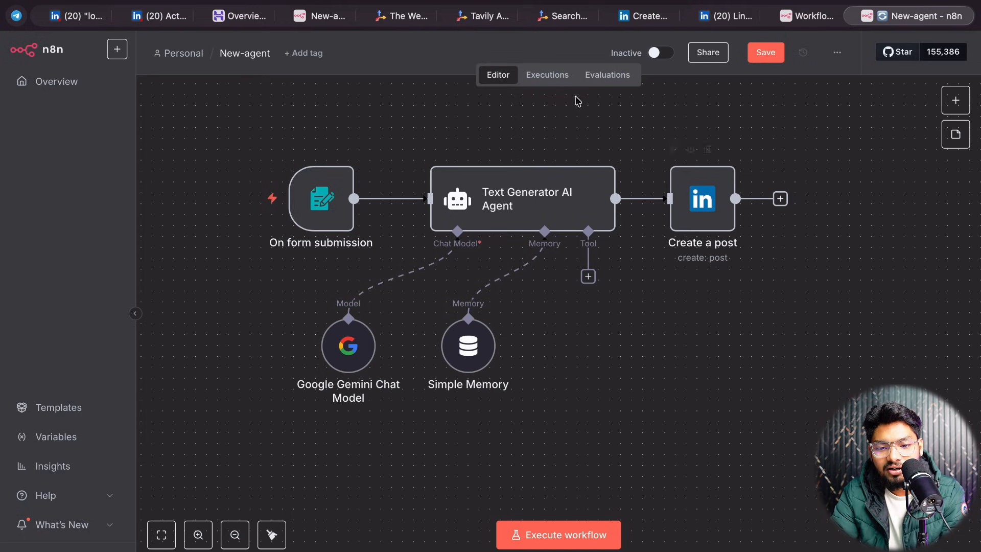
click(816, 21)
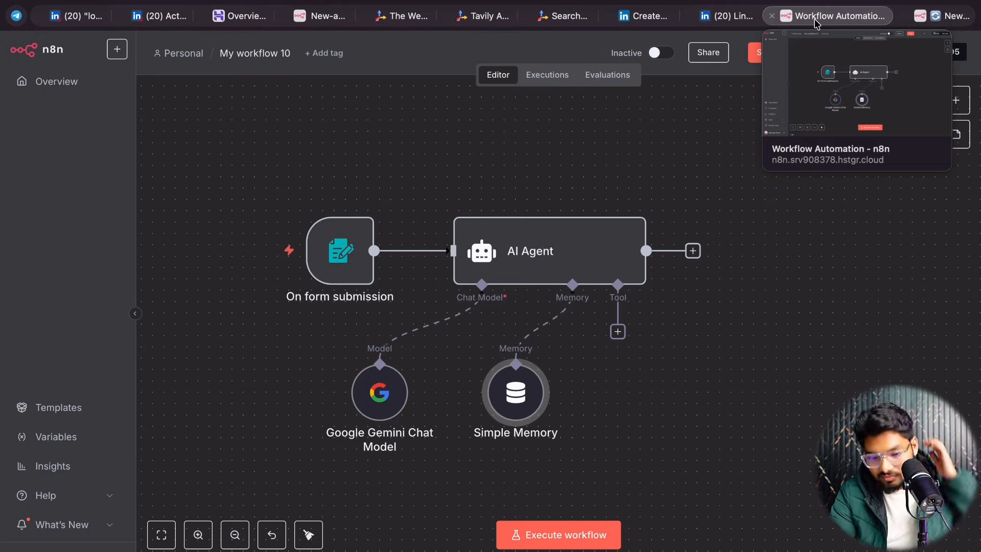
click(924, 16)
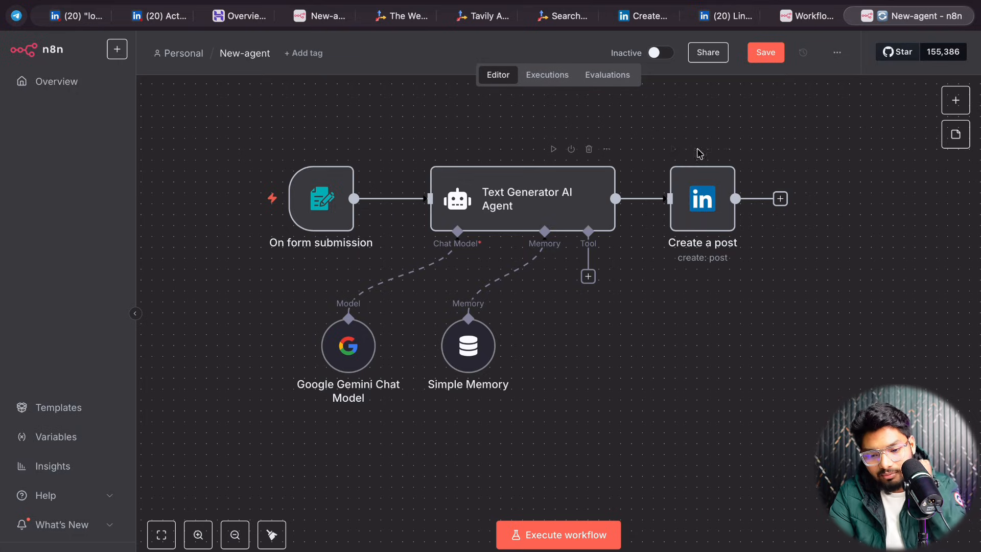
Attach a blank HTTP Request Tool to the New-agent AI Agent, then return to My workflow 10.
click(589, 278)
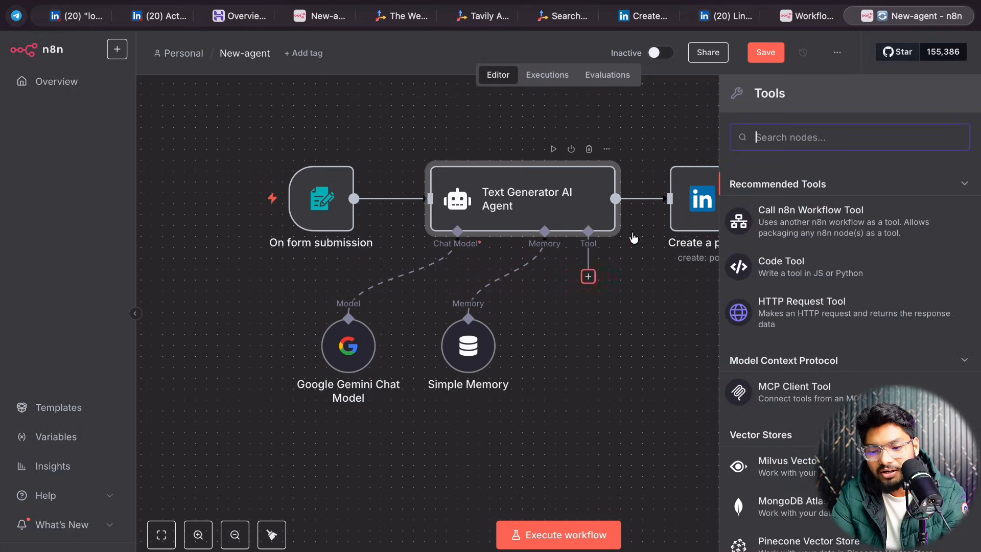
click(824, 314)
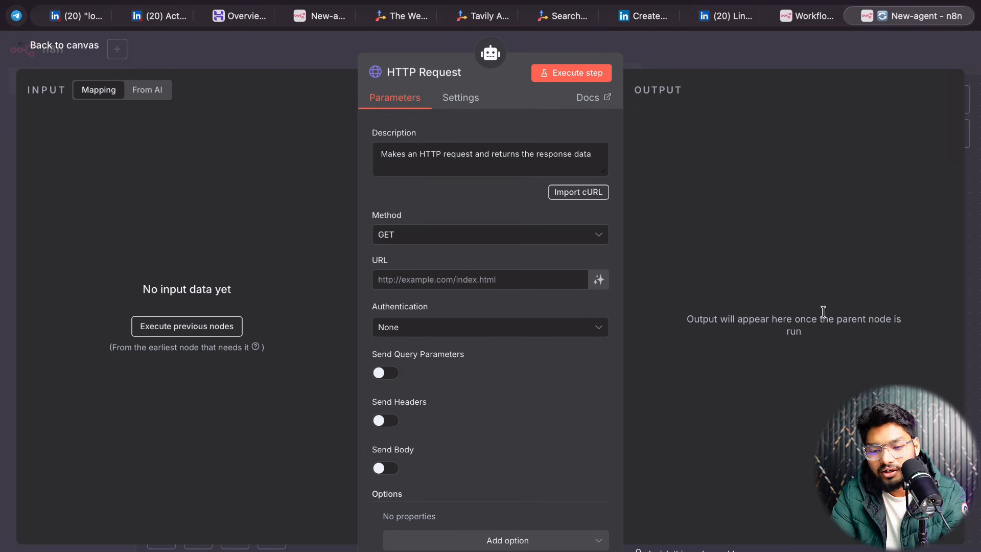
click(811, 43)
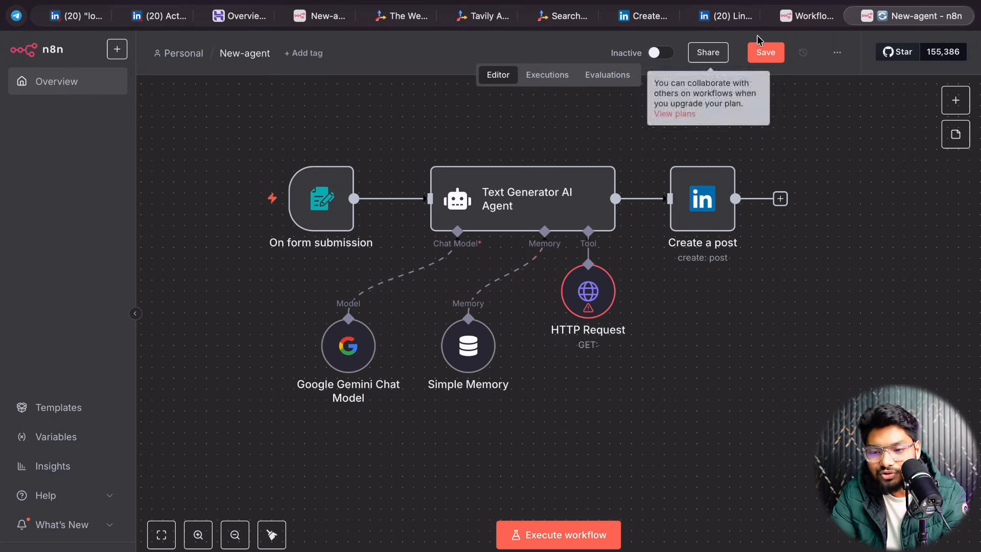
click(810, 16)
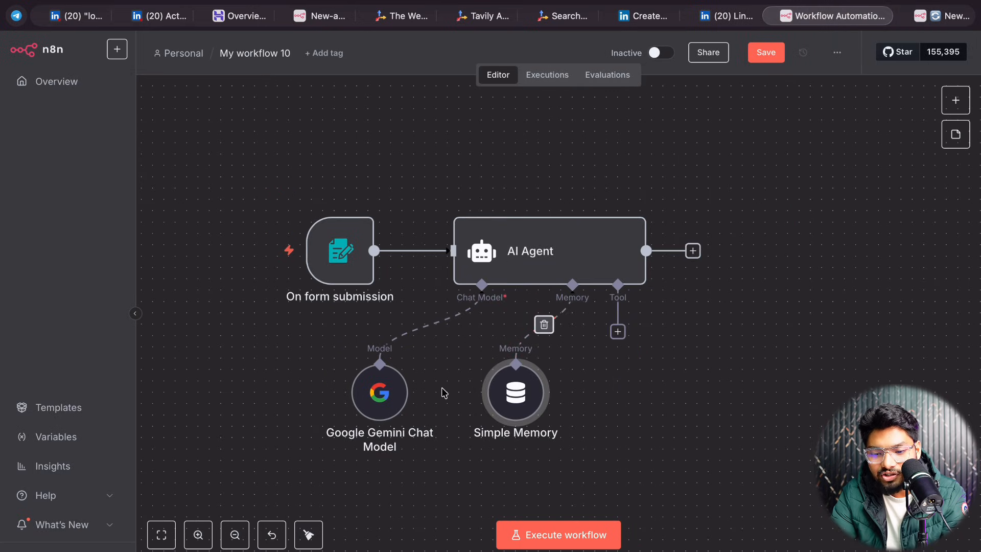
Add an HTTP Request Tool to the AI Agent and place it beside Simple Memory.
click(618, 331)
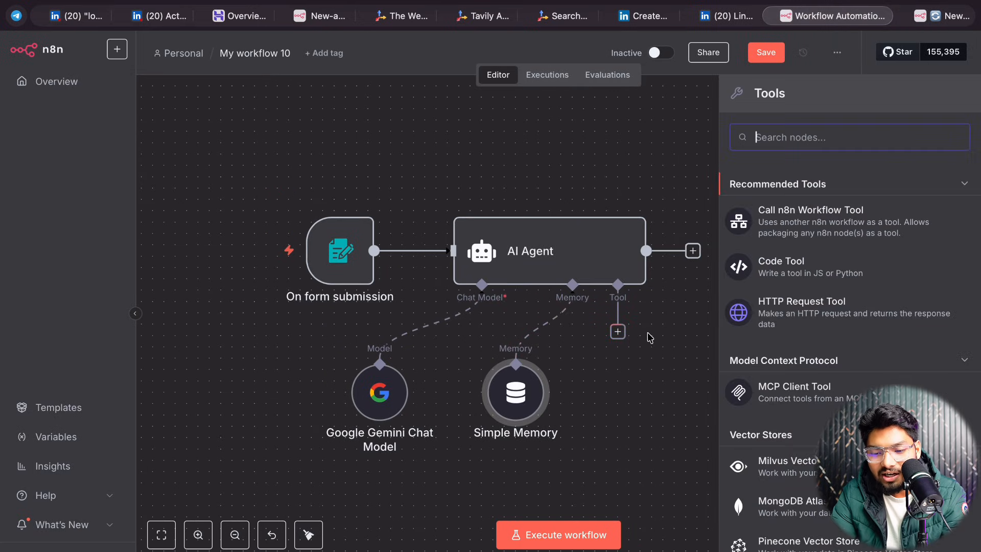
click(790, 317)
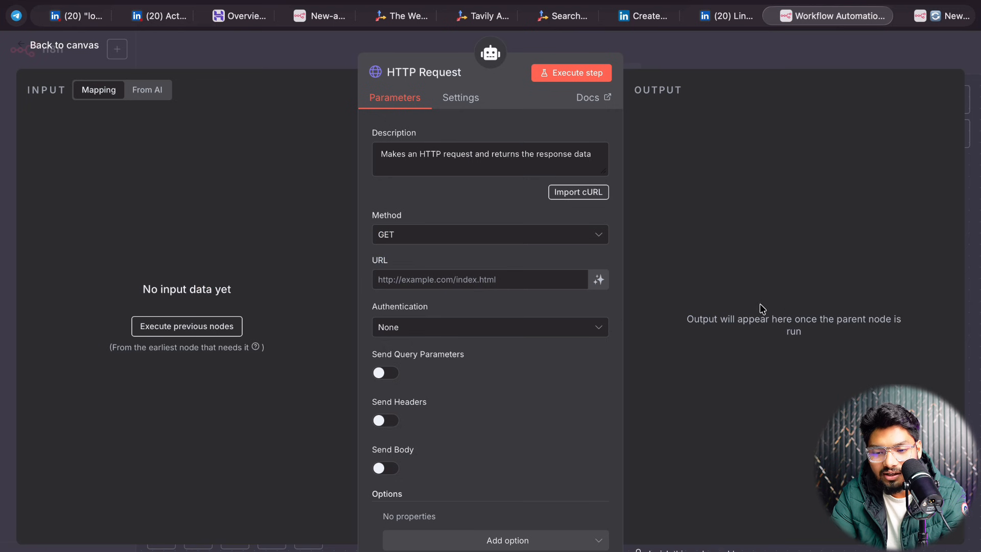
click(700, 50)
drag(582, 418, 628, 407)
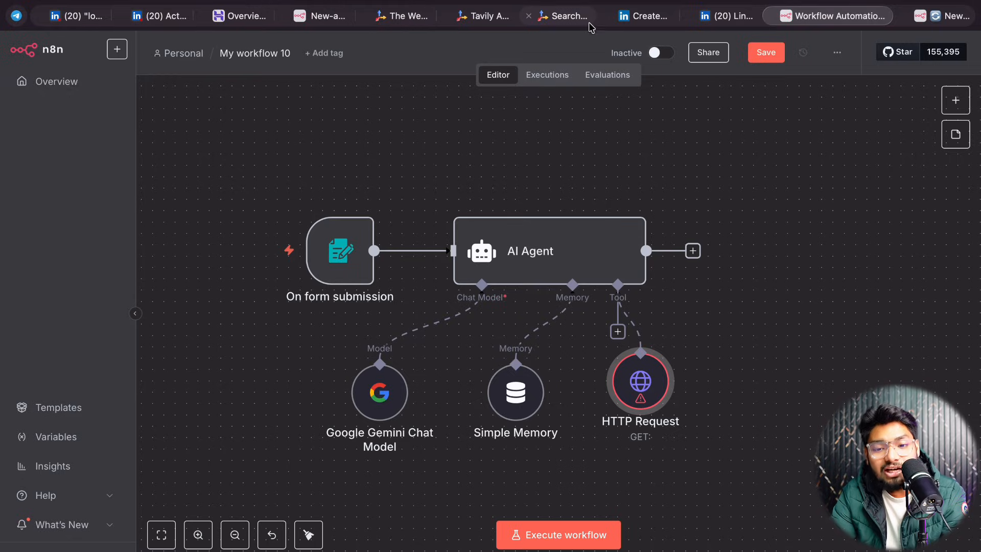
Check the Tavily docs, then inspect the HTTP Request tool's GET method and blank URL.
click(564, 16)
click(465, 16)
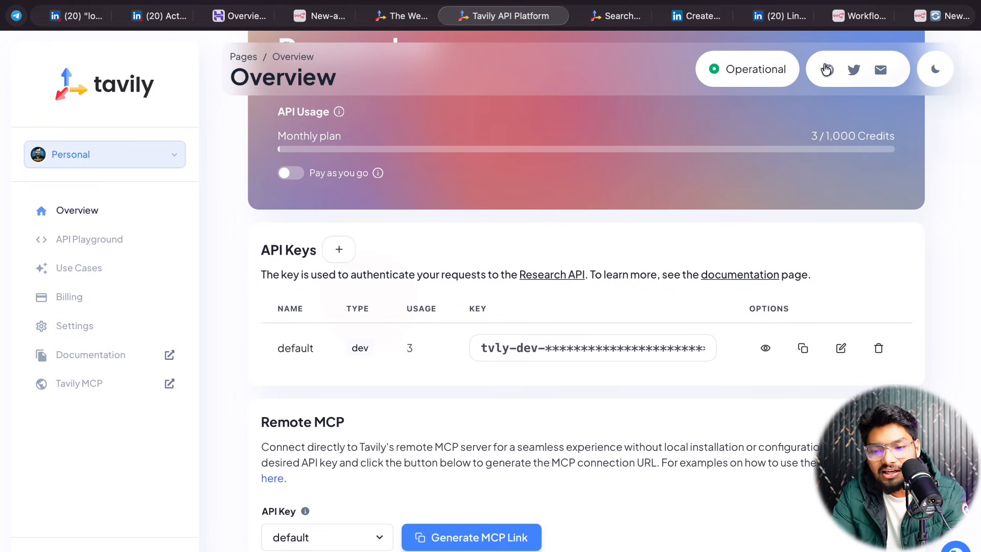
click(692, 16)
click(667, 17)
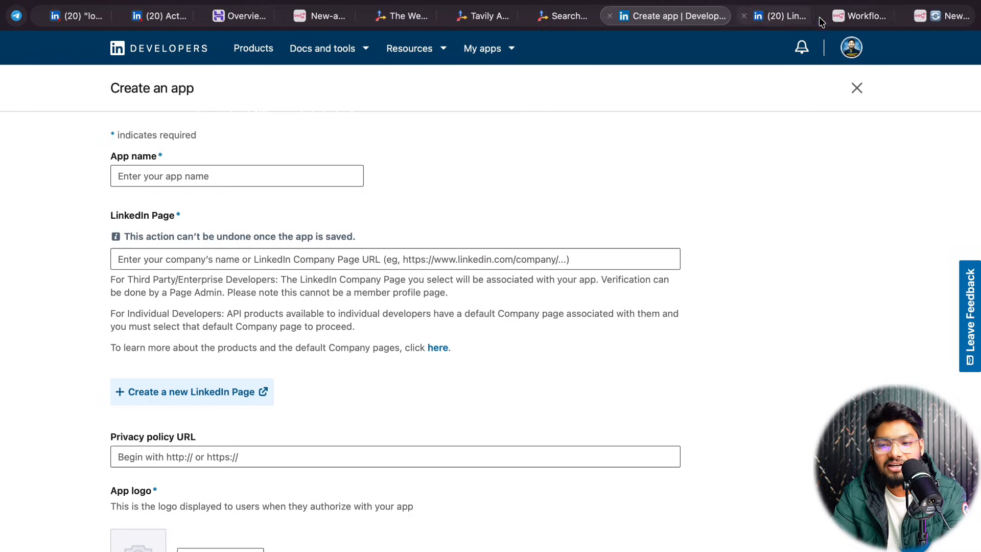
click(841, 16)
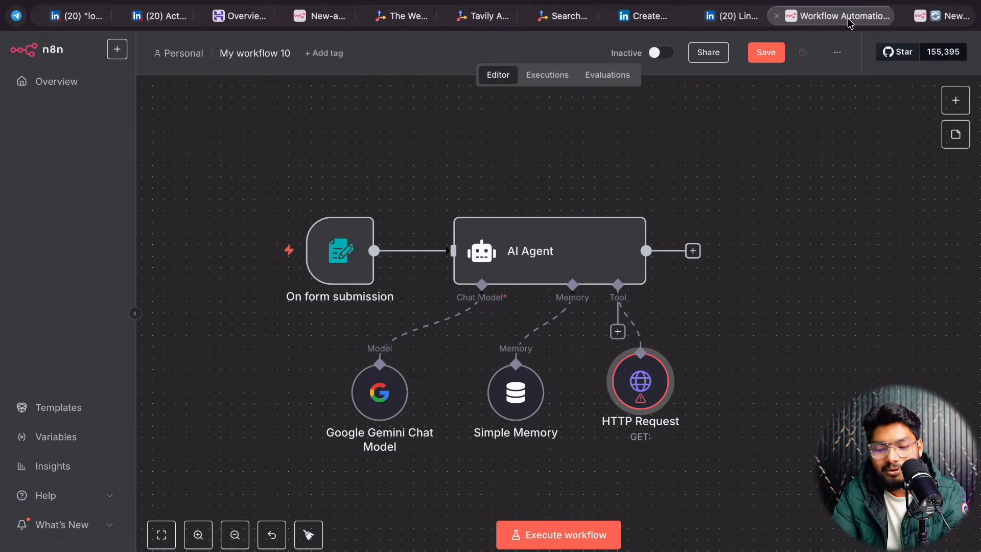
double_click(642, 391)
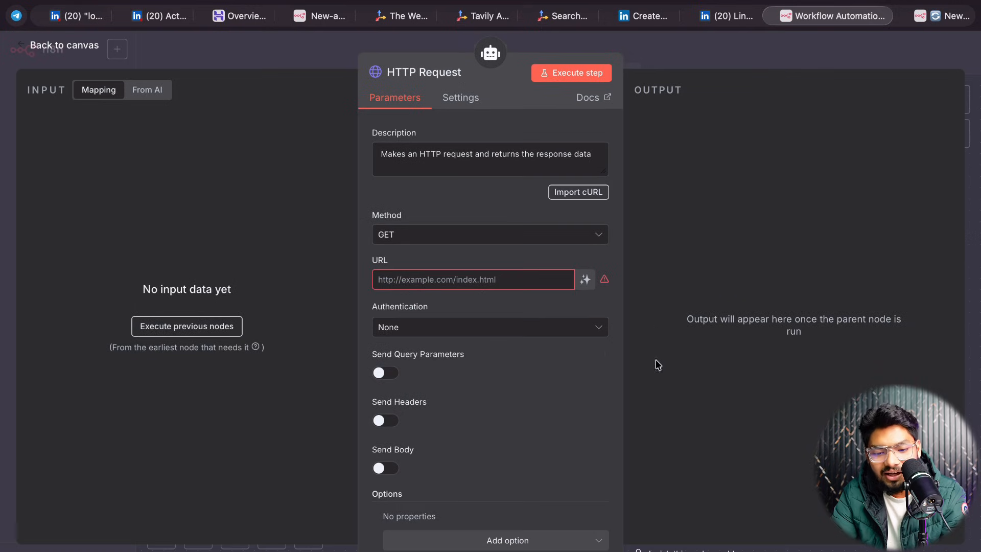
click(532, 50)
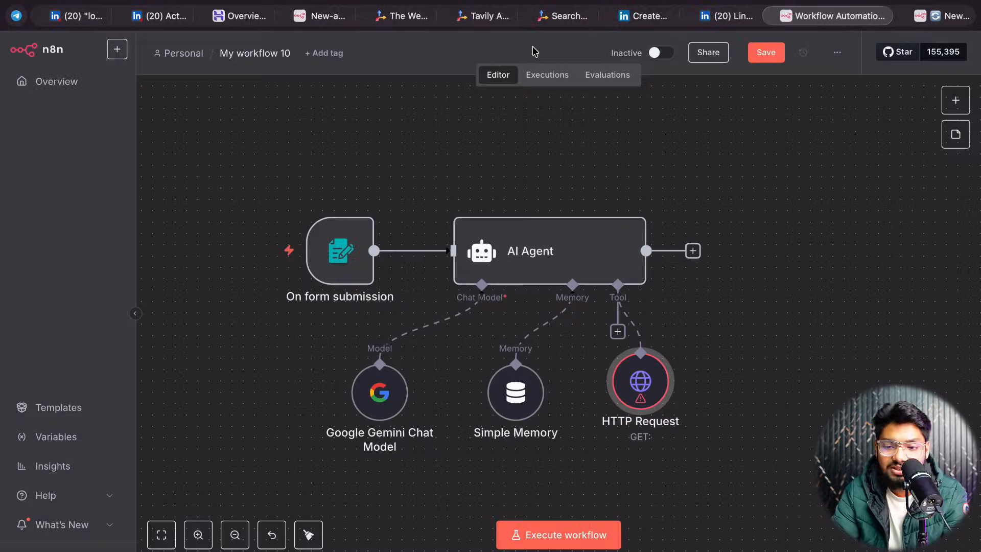
Open the node picker from the AI Agent's output to add the next step.
click(692, 251)
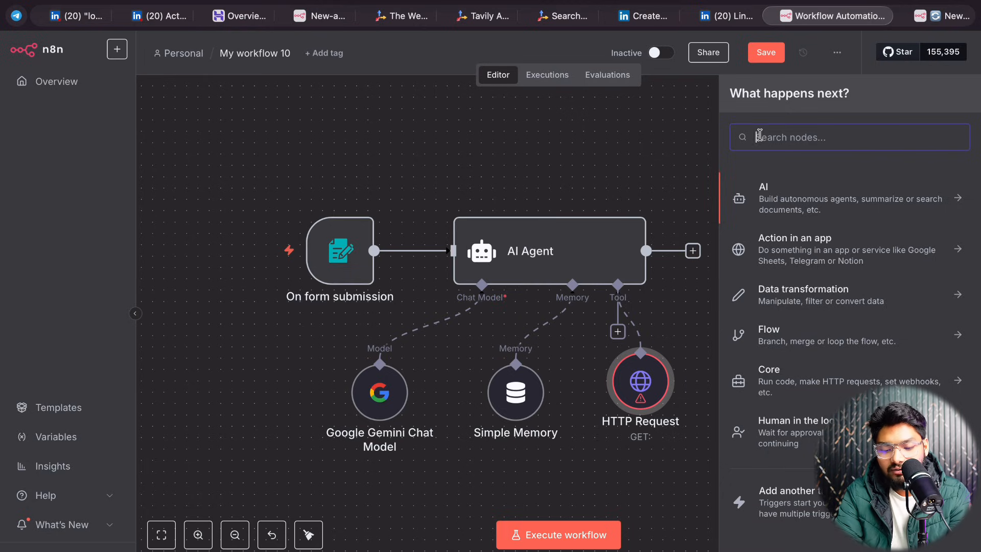
Add a LinkedIn Create a post node after the AI Agent and review its settings.
text(link)
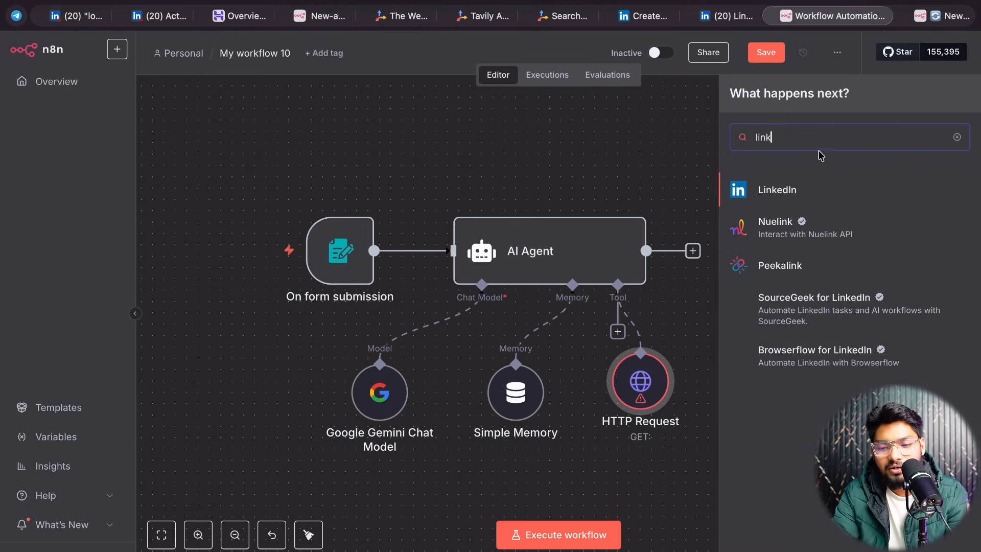
click(780, 188)
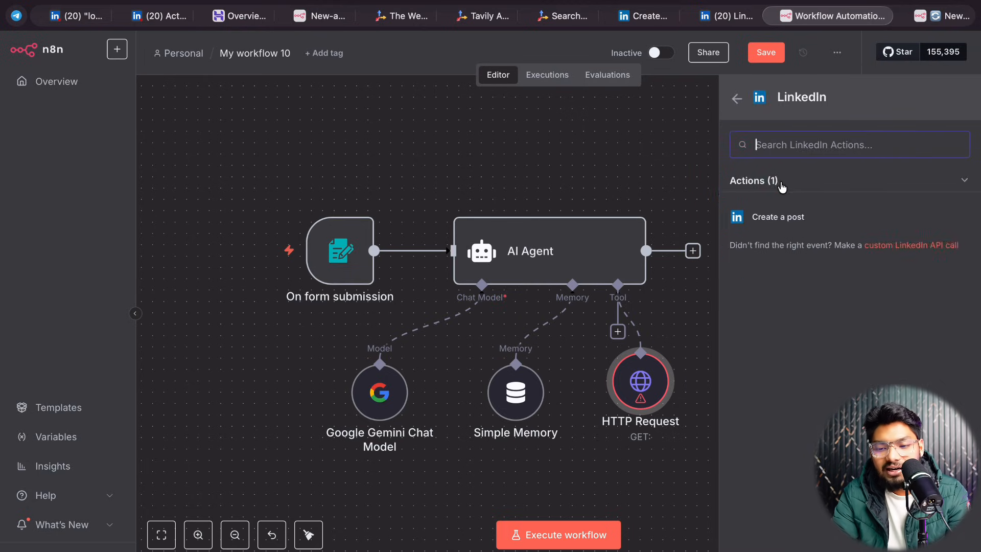
click(766, 221)
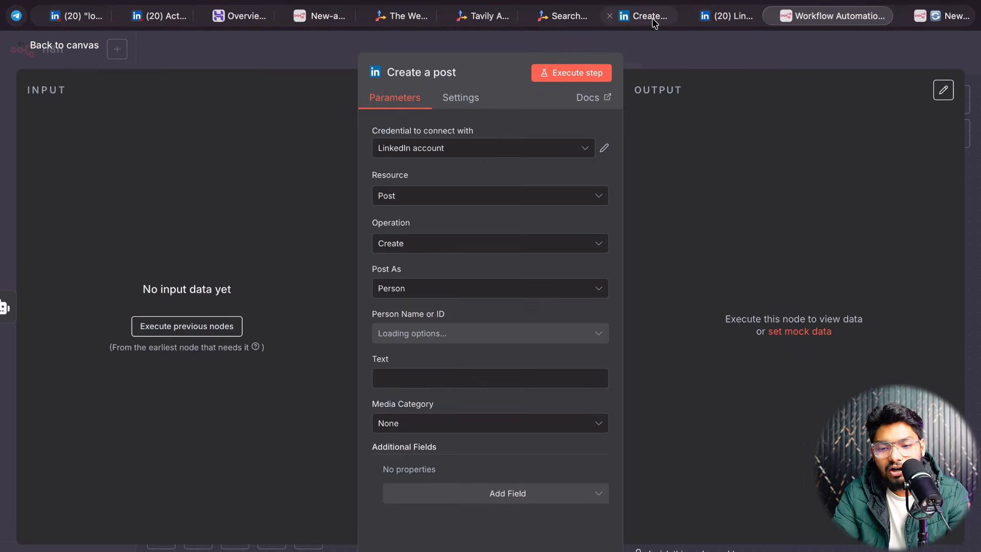
click(650, 54)
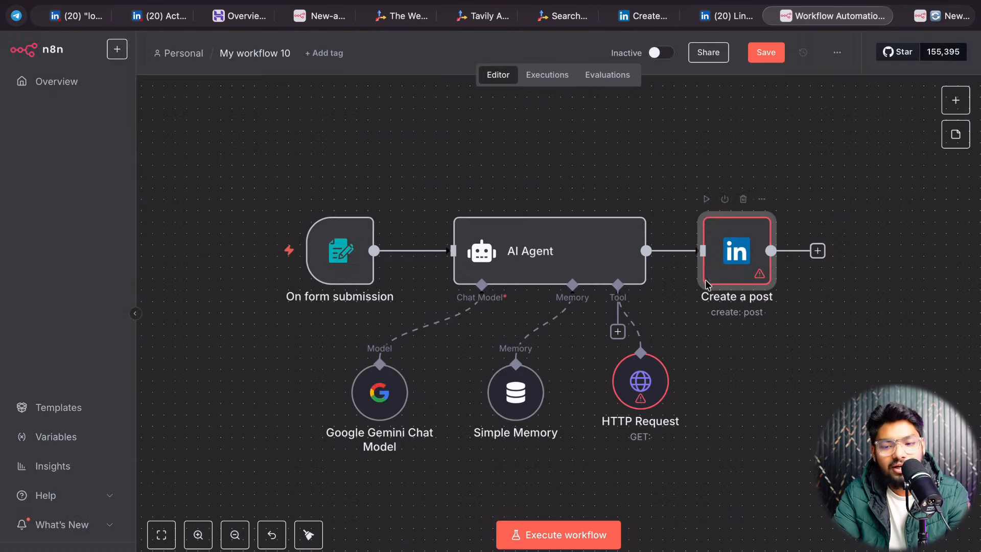
double_click(720, 263)
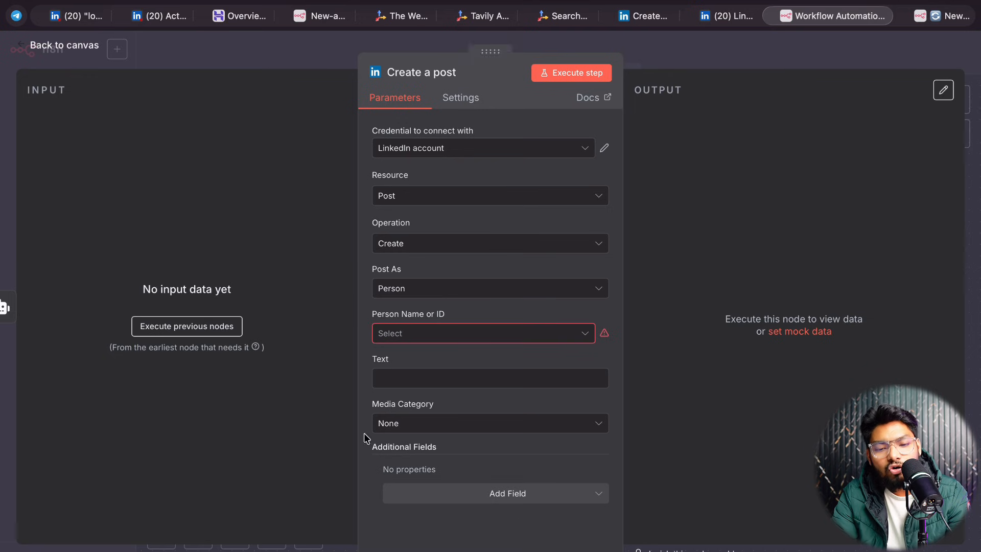
click(670, 50)
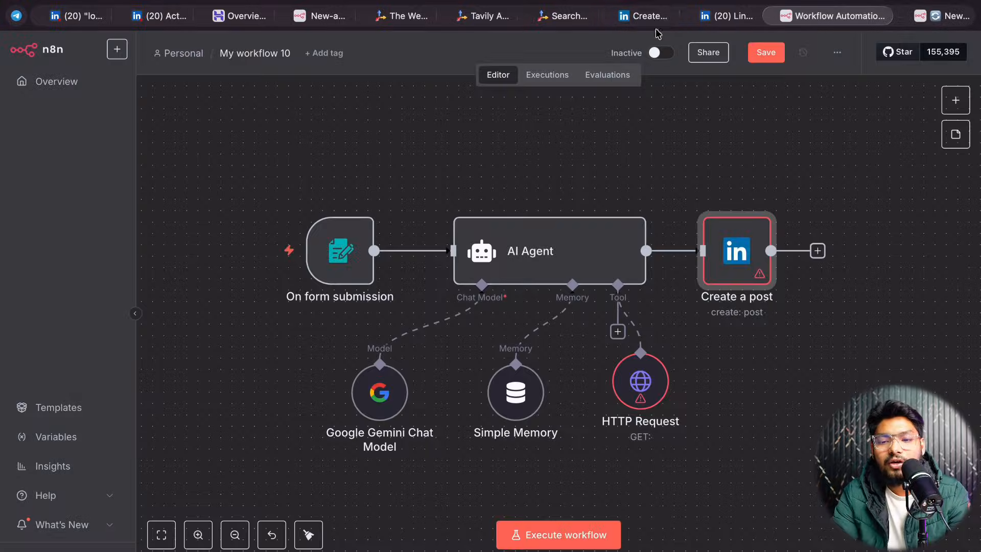
click(647, 16)
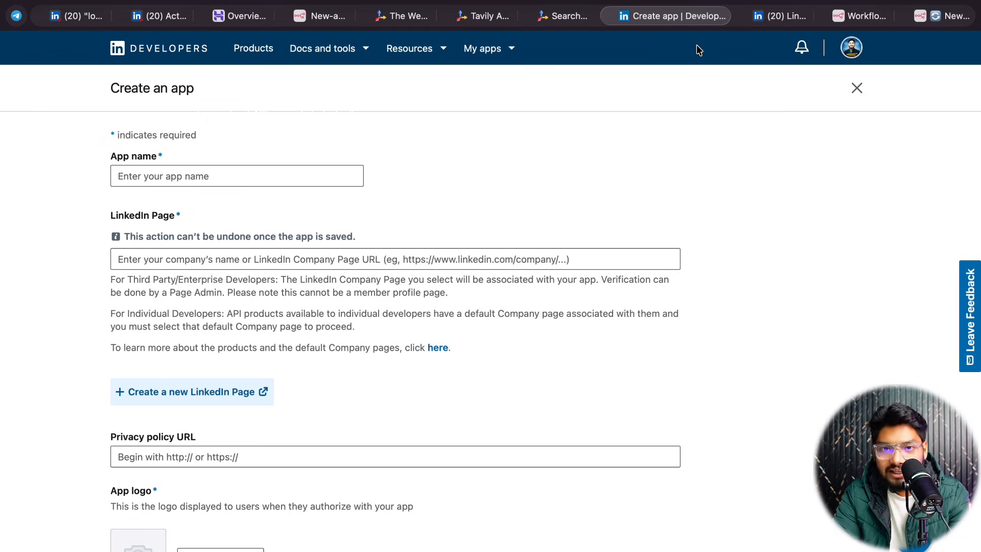
Check the LinkedIn company page details form, then return to the n8n canvas.
click(765, 13)
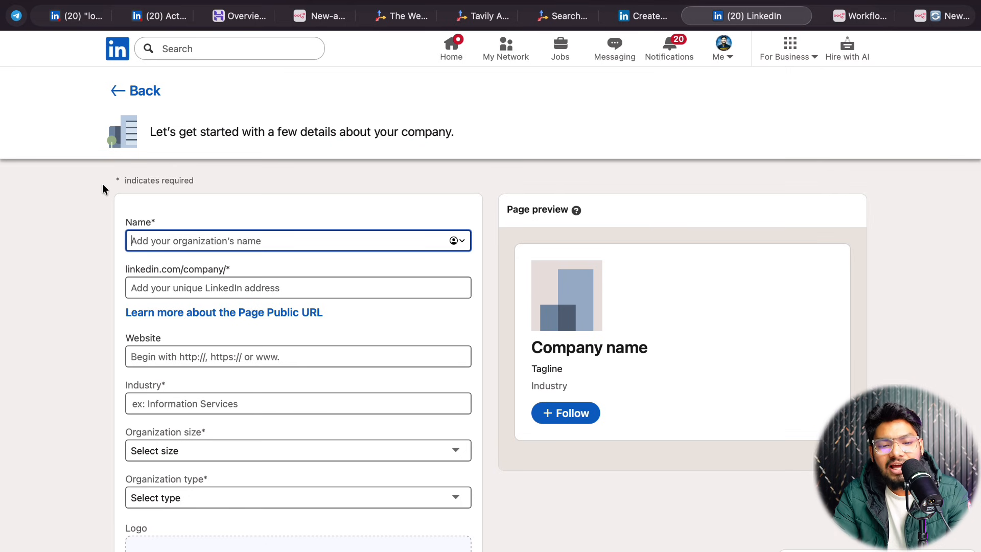
click(862, 19)
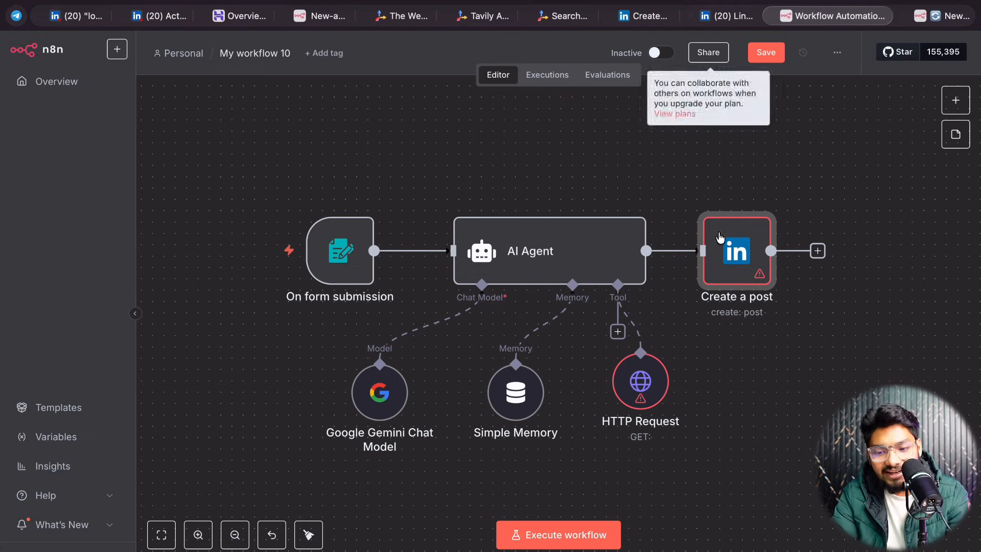
Inspect the Create a post node's LinkedIn account connection and Post-as-Person settings.
double_click(739, 264)
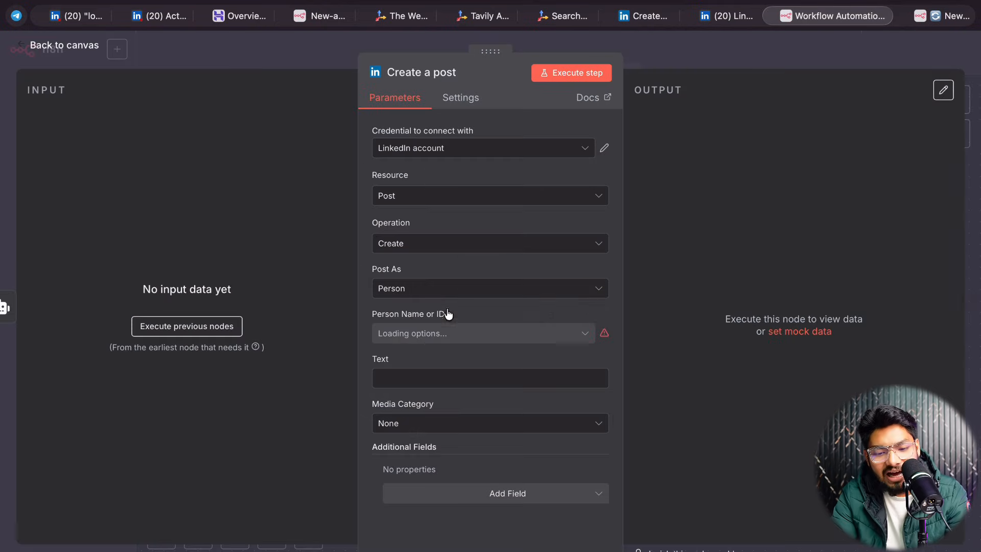
click(642, 67)
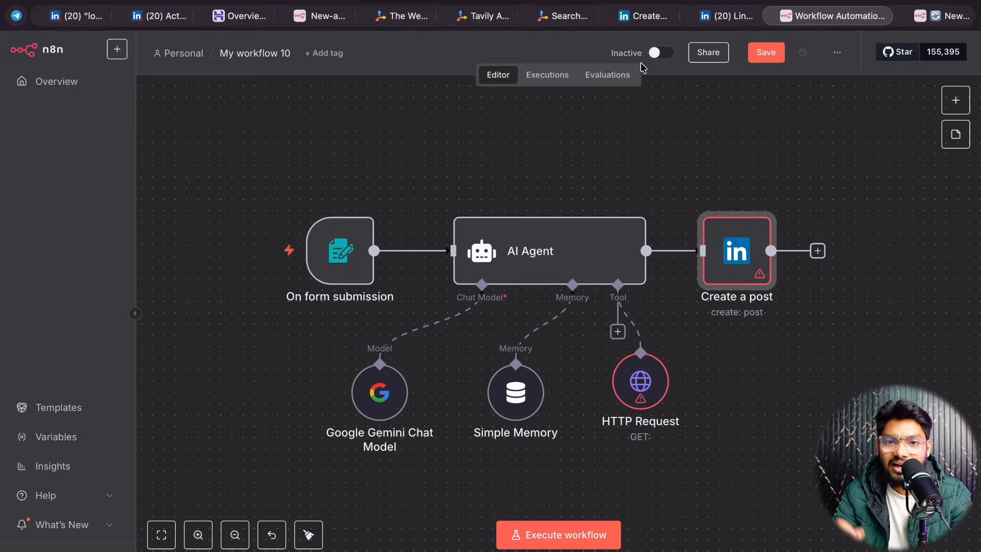
double_click(710, 262)
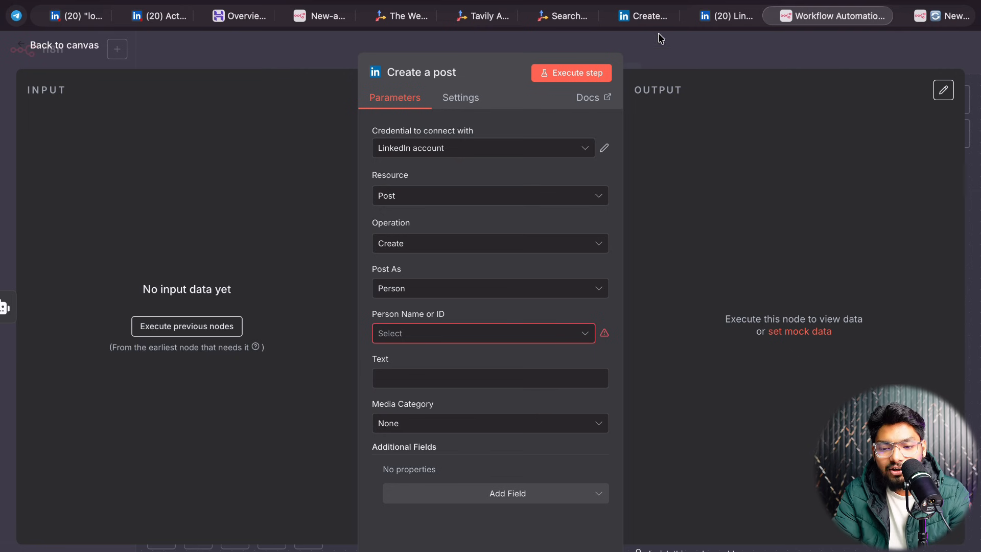
click(682, 50)
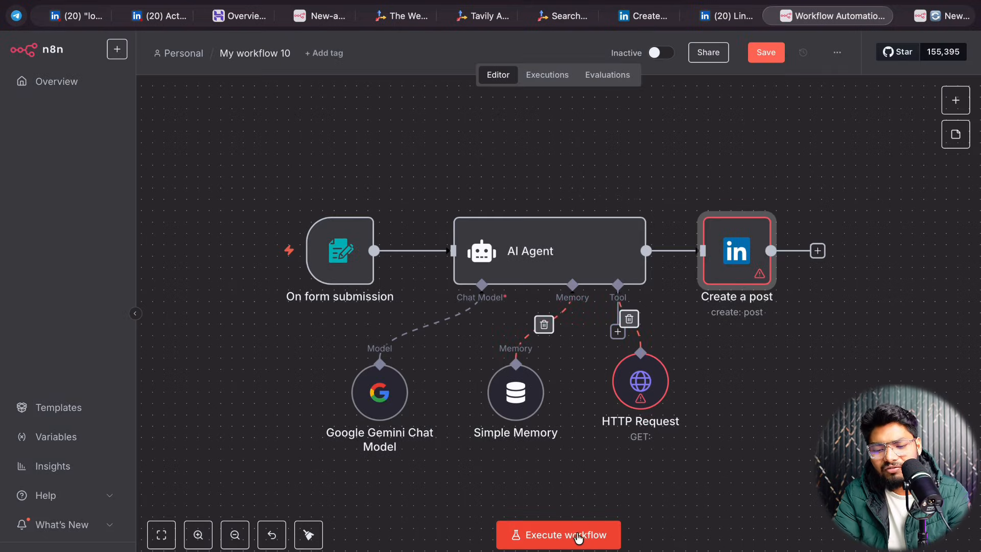
Run the New-agent workflow, then close its tab after the problem warning, leaving the page.
click(920, 15)
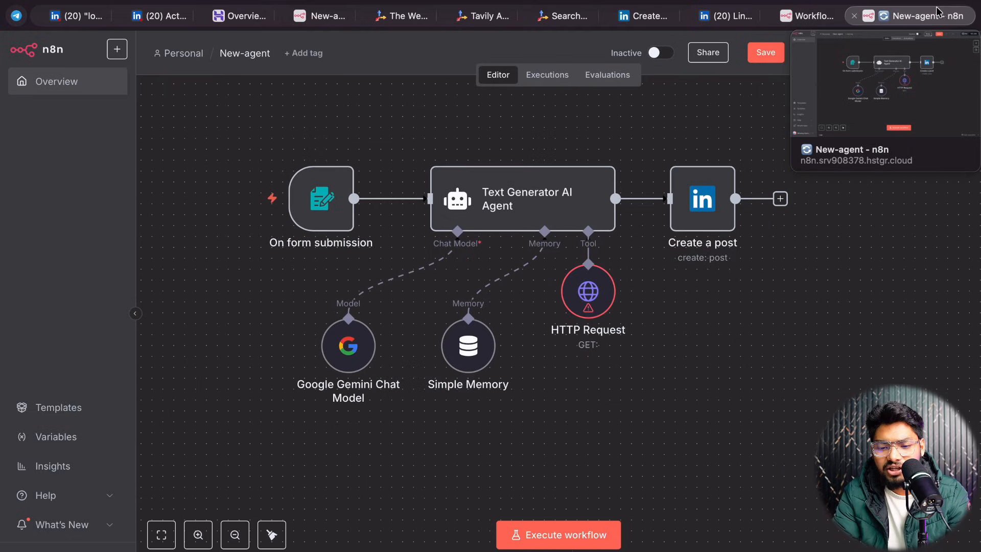
click(583, 544)
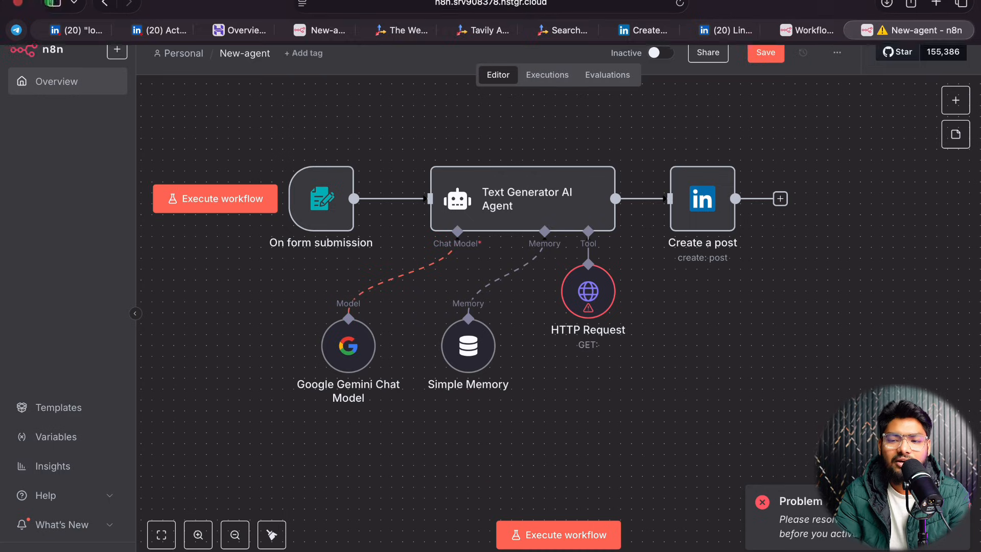
click(851, 40)
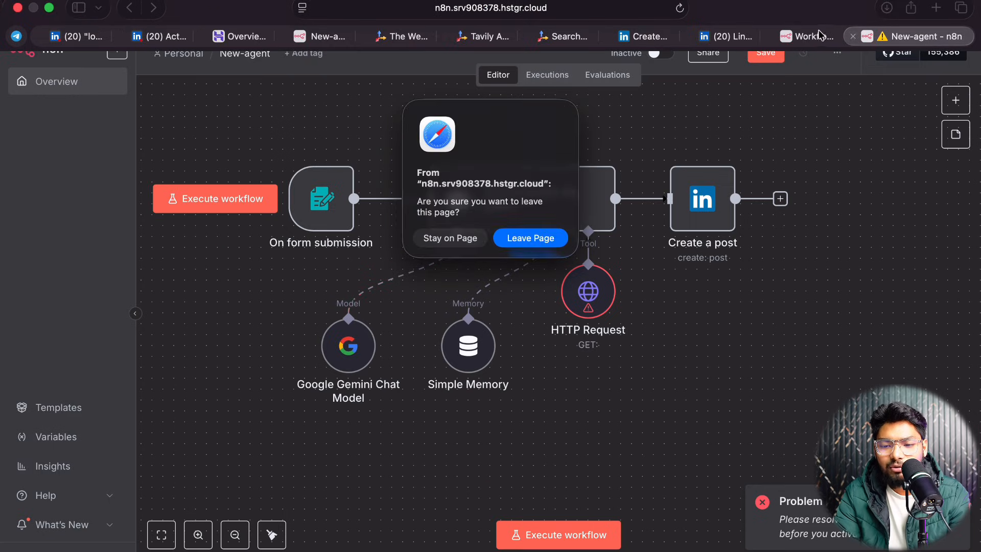
click(541, 239)
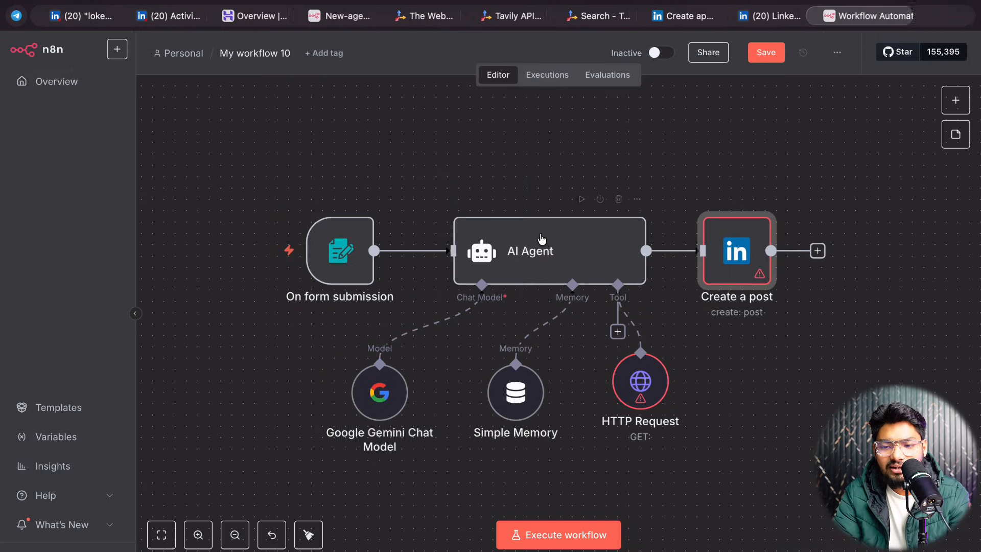
right_click(905, 21)
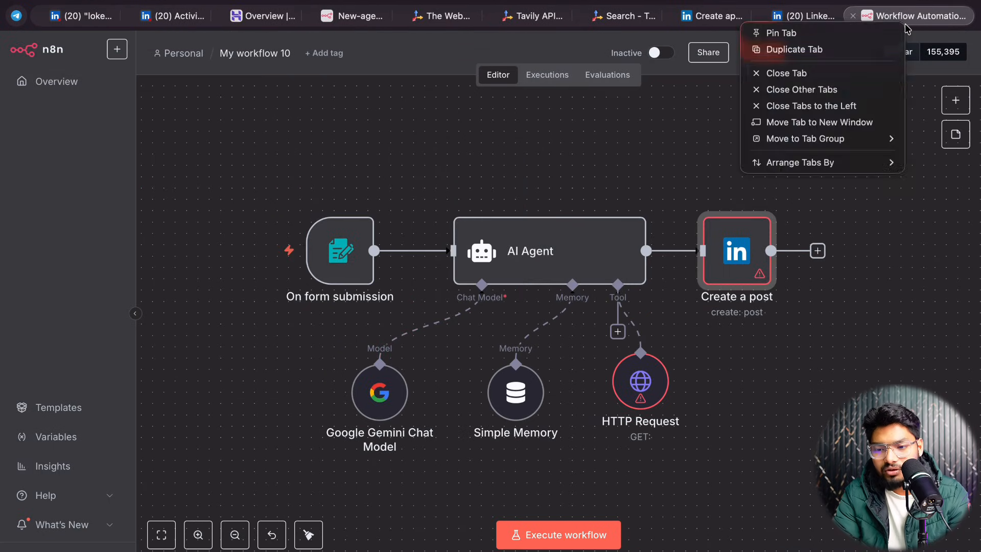
In a duplicated tab, reopen the New-agent workflow from Overview and start a test run.
click(795, 49)
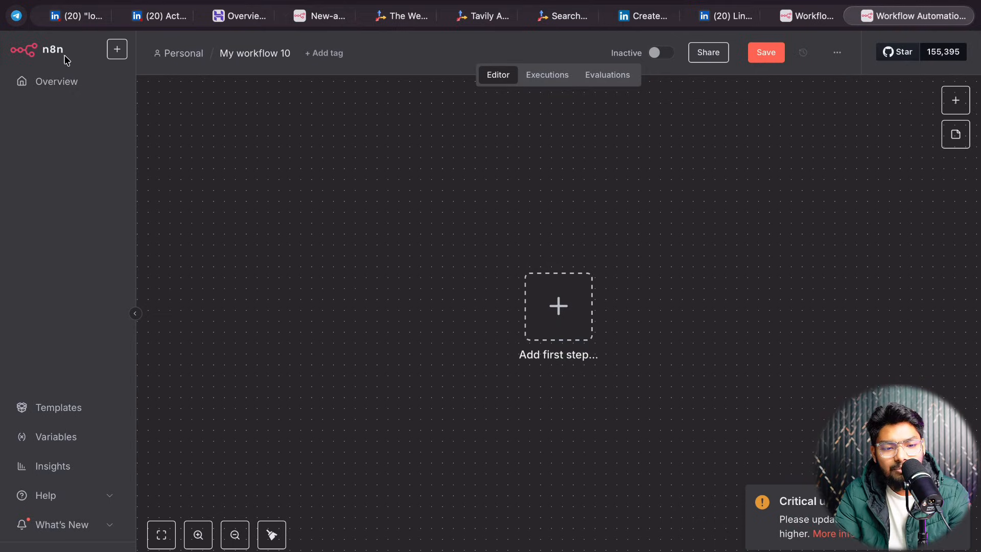
click(27, 81)
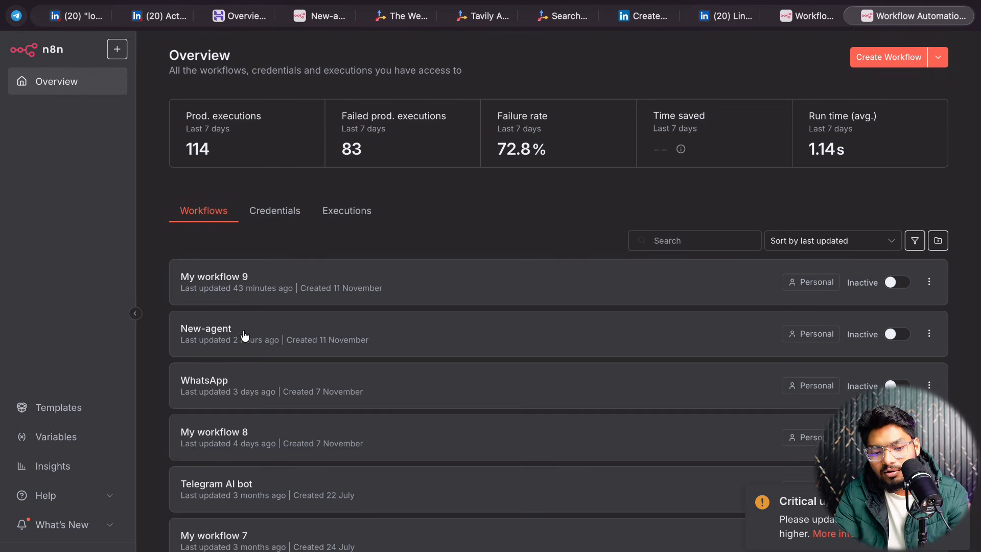
click(244, 335)
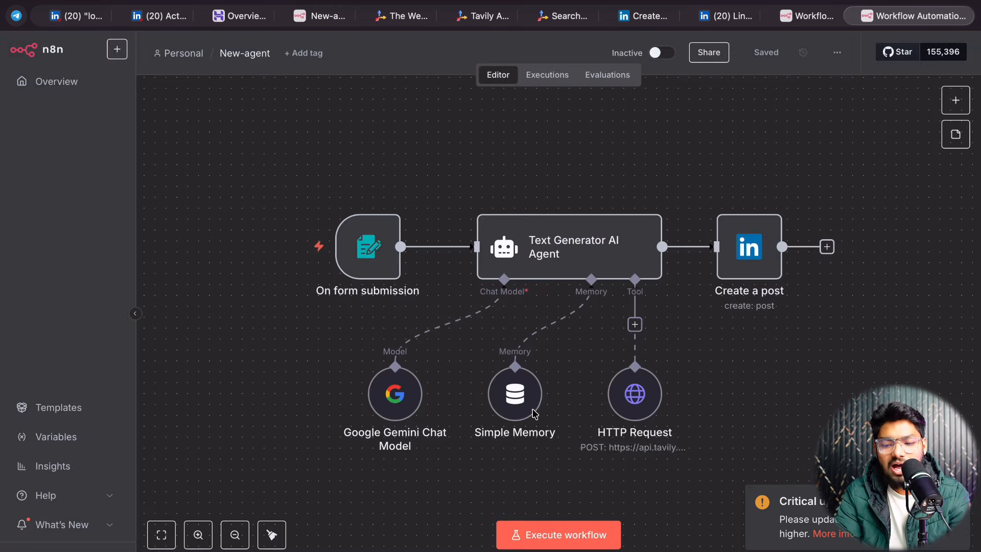
scroll(576, 355, down, 1)
click(618, 534)
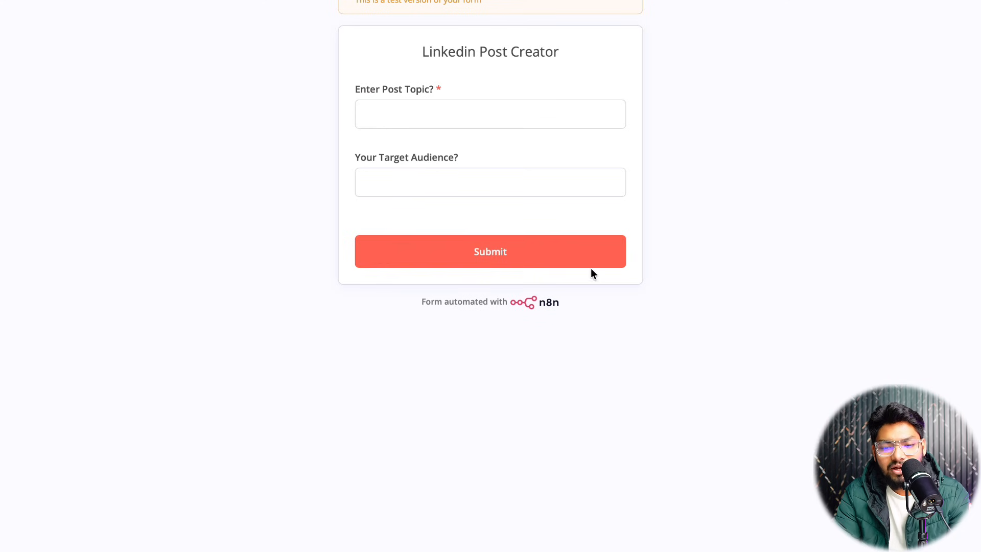
Submit the test form with topic 'India vs pakistan cricket' and audience 'india and pak'.
click(381, 118)
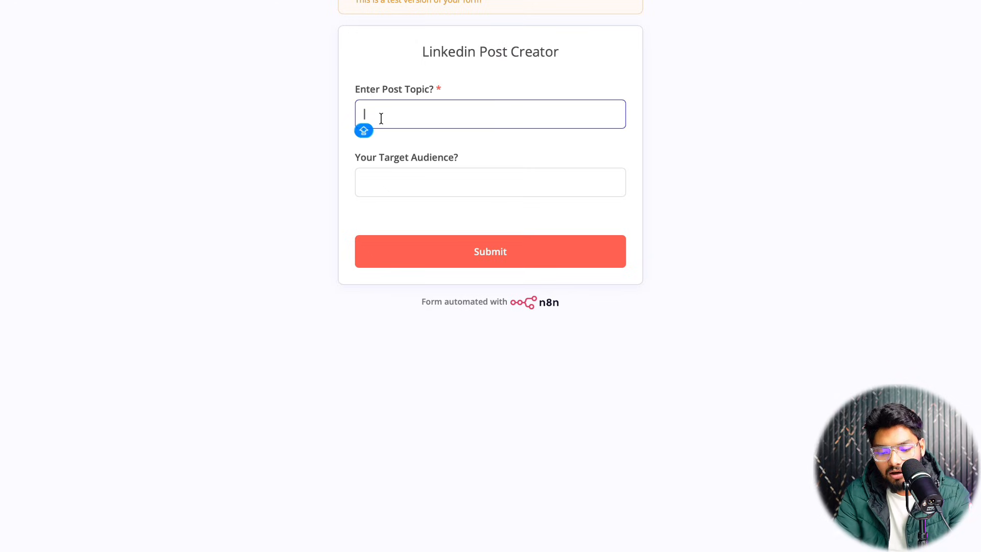
text(India vs )
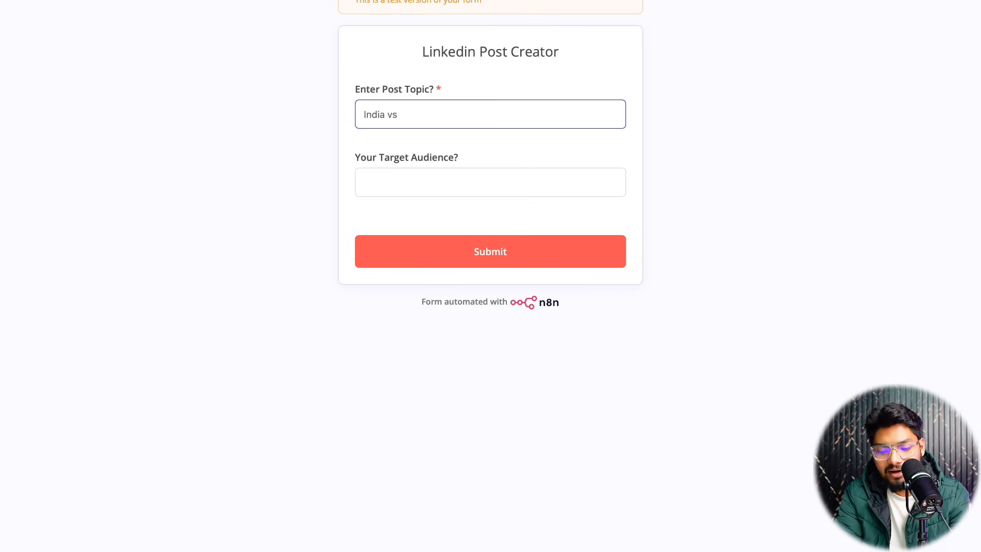
text(pakista)
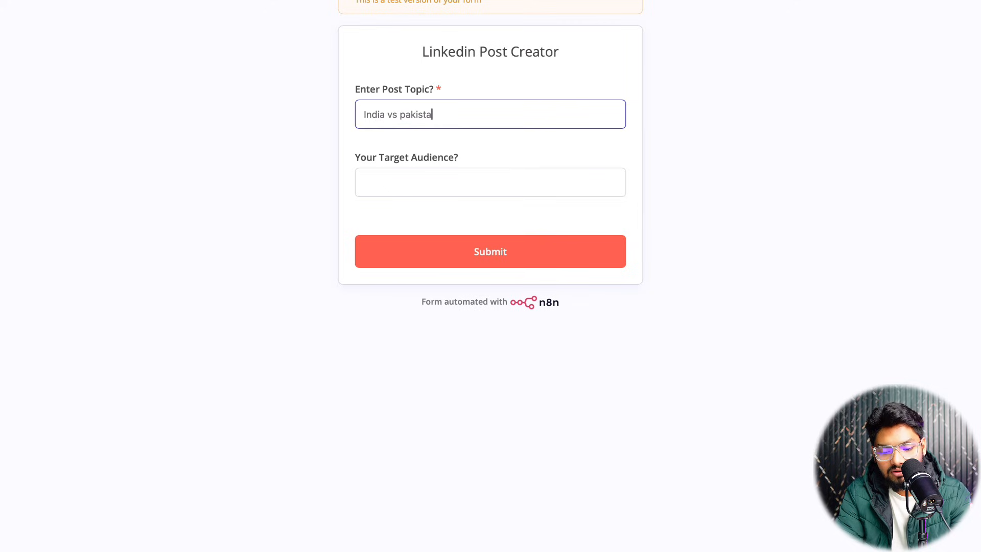
text(n cricket)
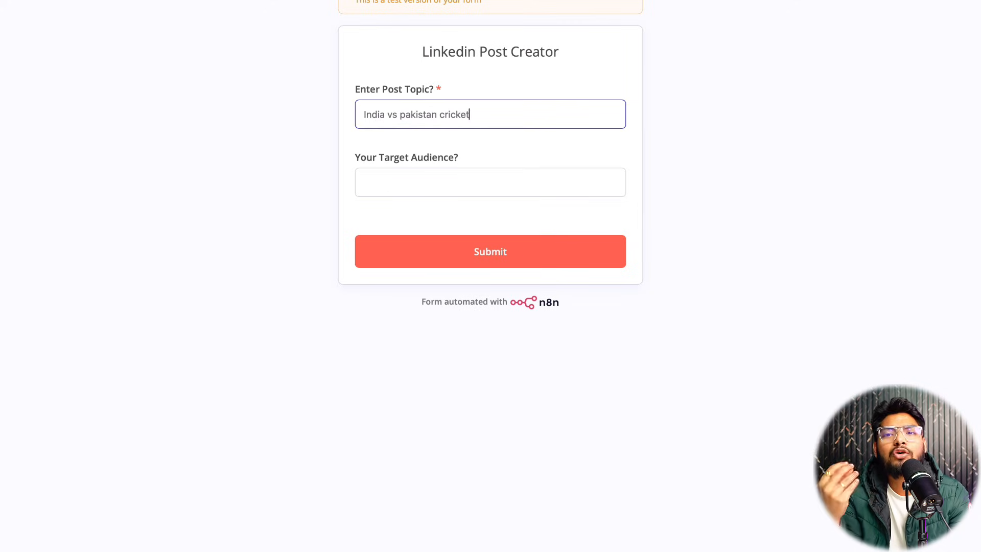
click(399, 192)
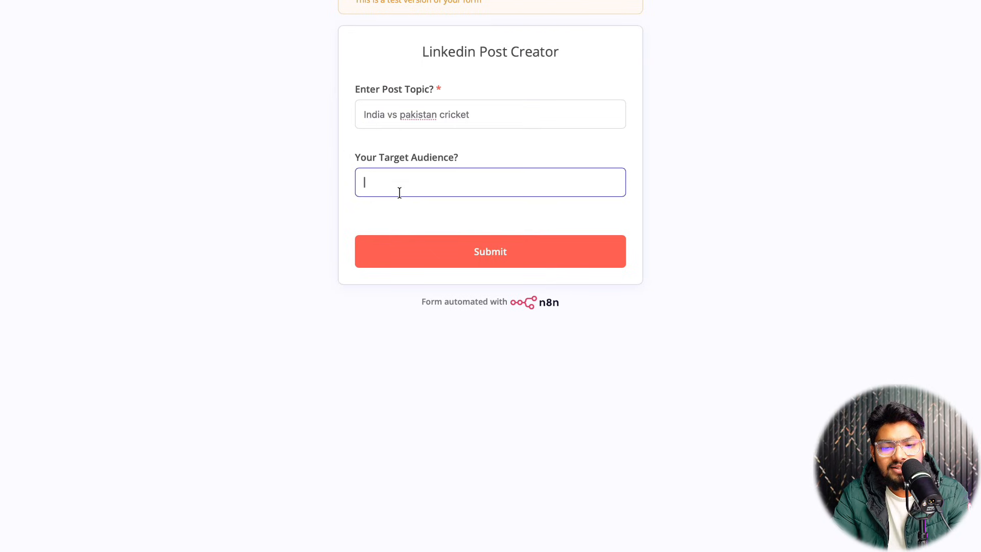
text(india amd)
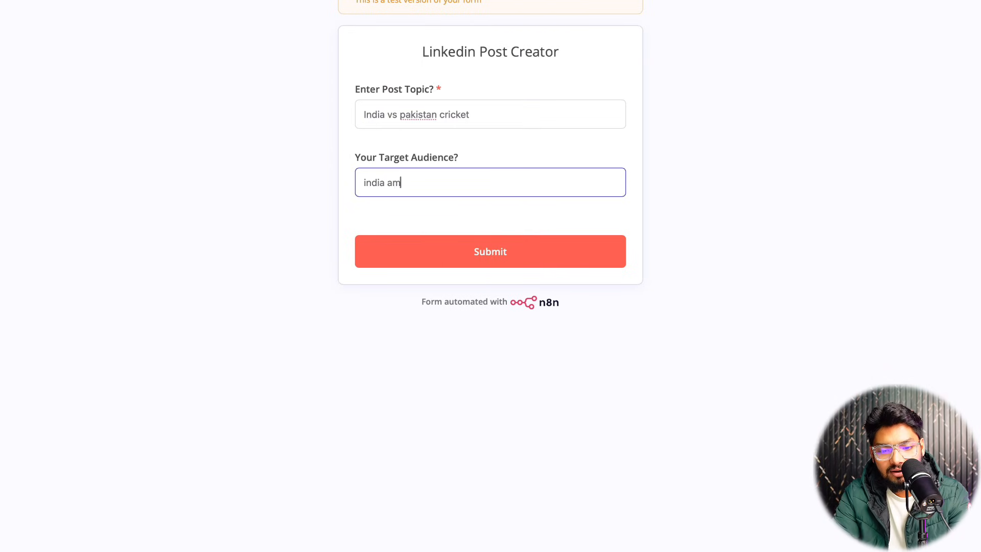
key(BackSpace)
key(BackSpace)
text(nd pak)
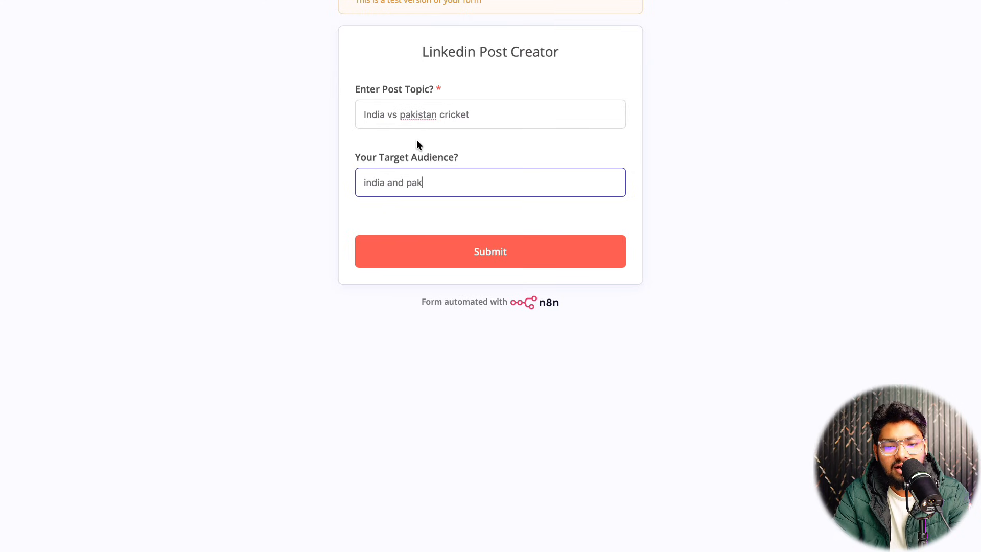
click(427, 241)
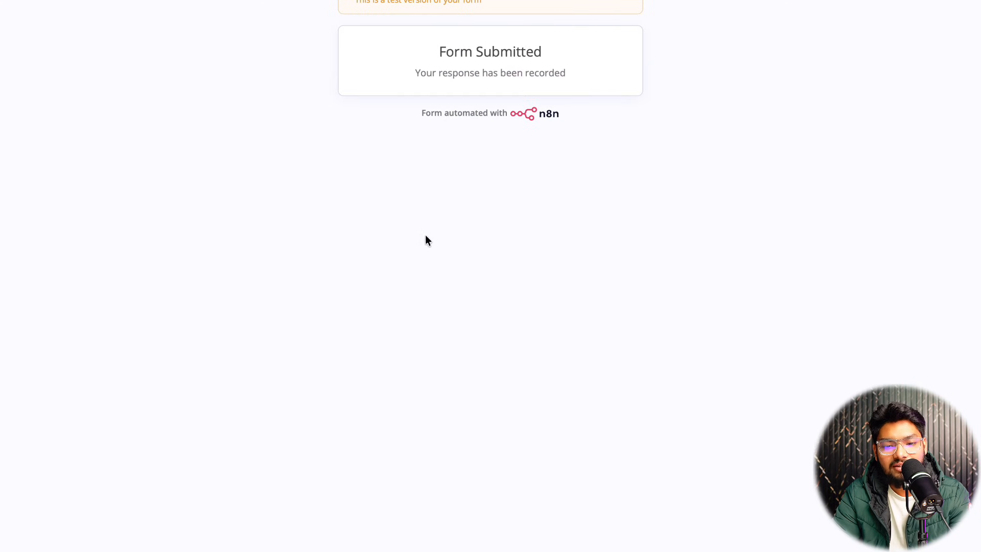
Close the test form, confirm every node completed, and switch to the LinkedIn activity feed.
click(7, 4)
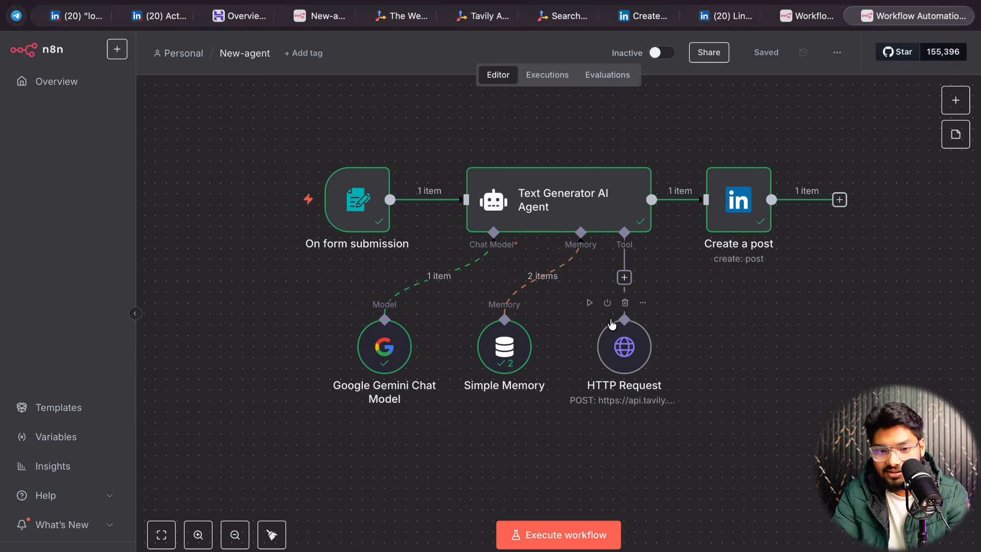
click(162, 16)
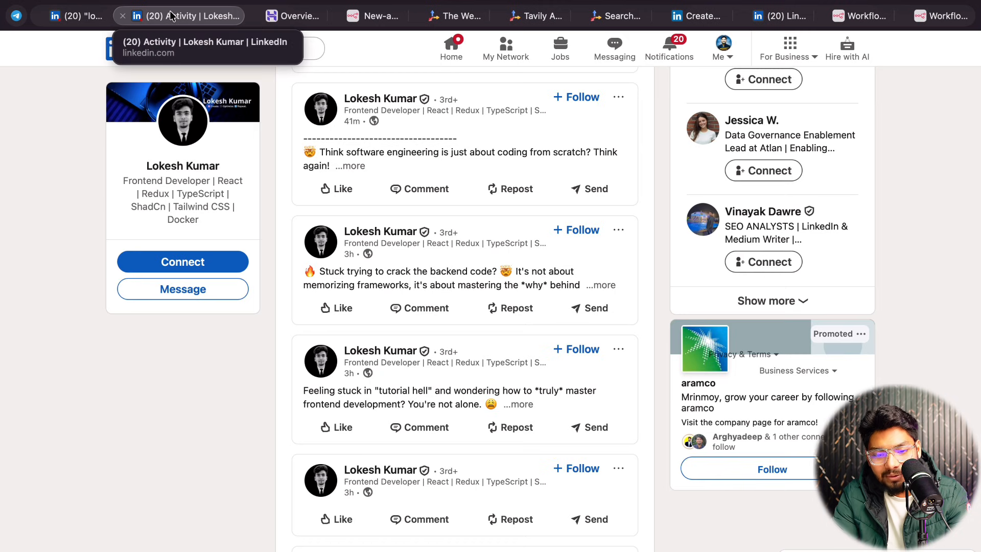
Reload LinkedIn activity and expand the newest post, which only asks for missing real-time data.
scroll(517, 91, up, 10)
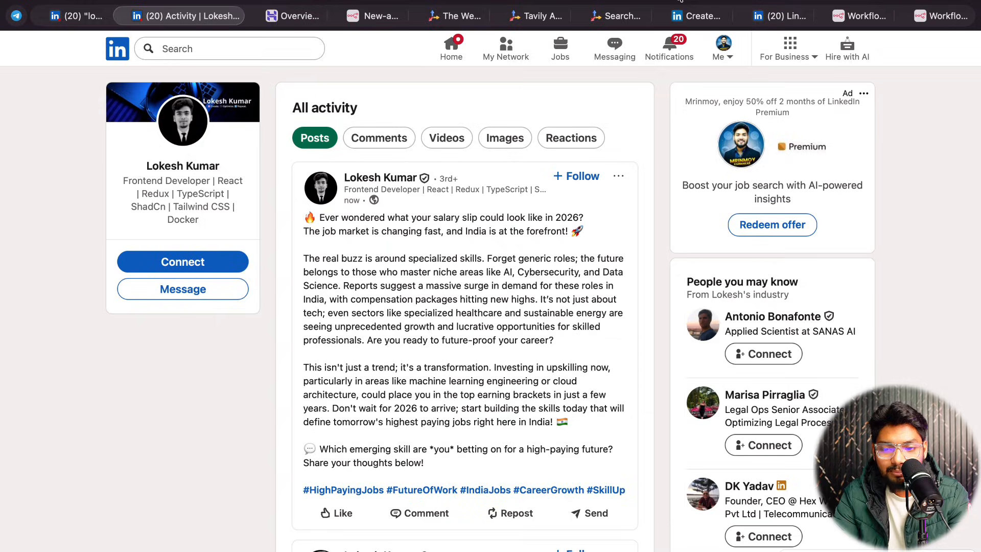
key(super+r)
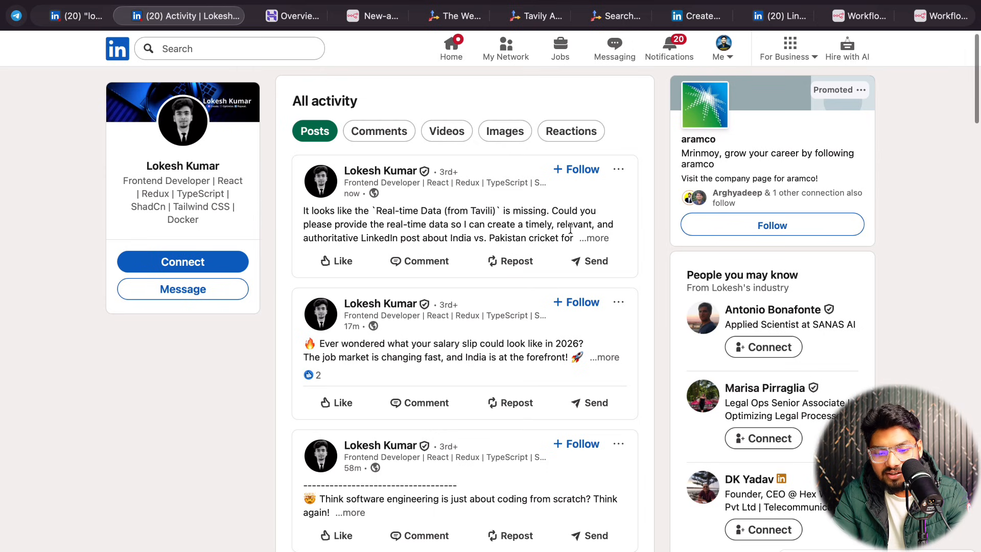
click(583, 240)
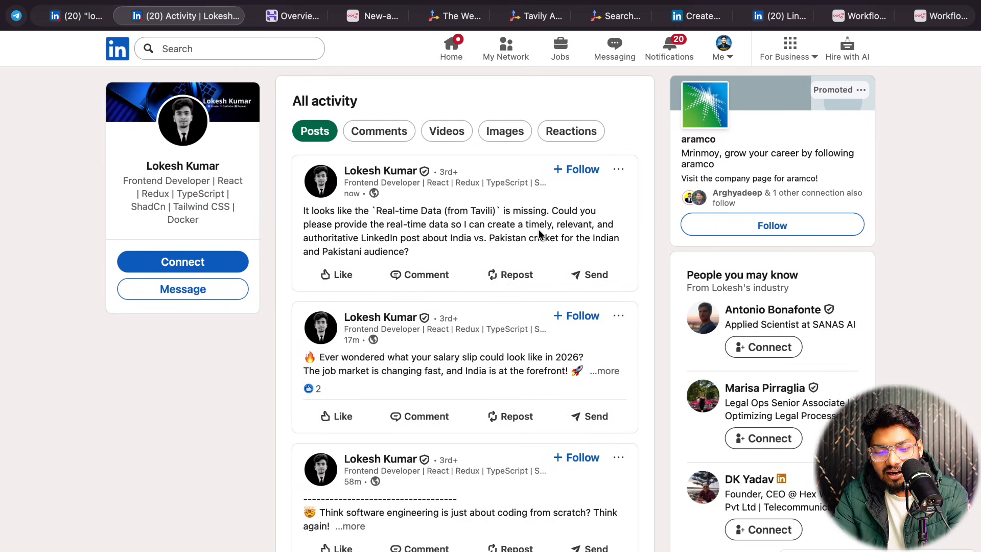
scroll(539, 233, down, 1)
scroll(541, 235, up, 1)
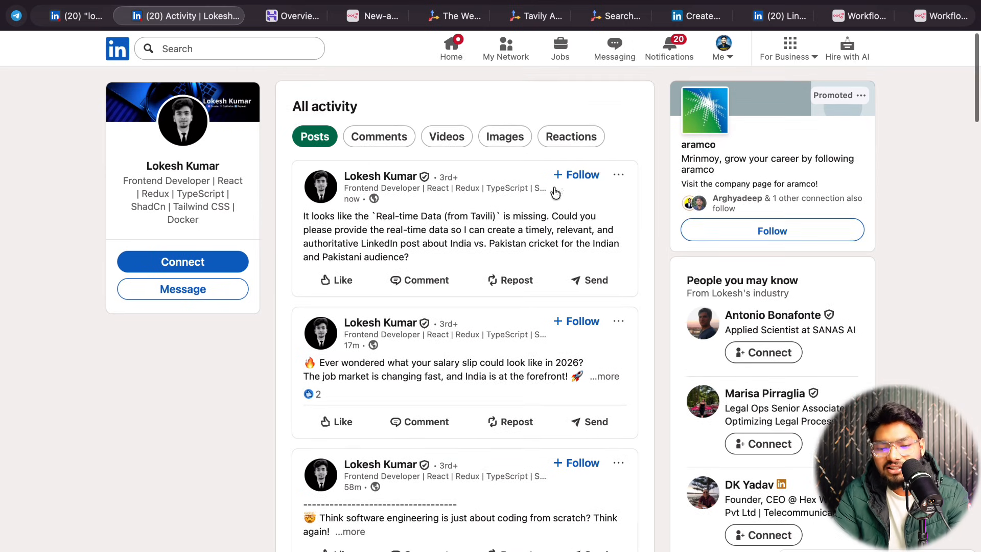
click(618, 175)
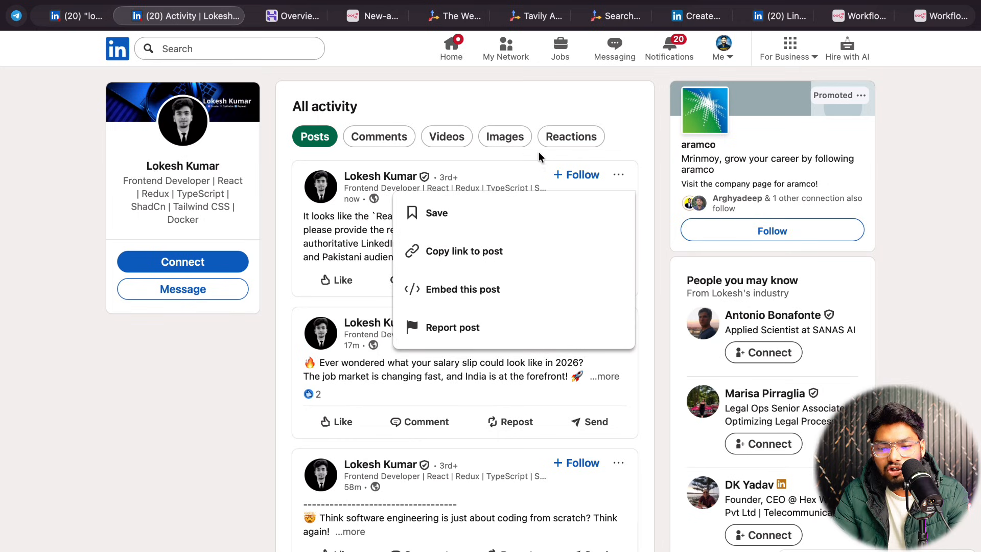
drag(541, 157, 627, 124)
click(945, 16)
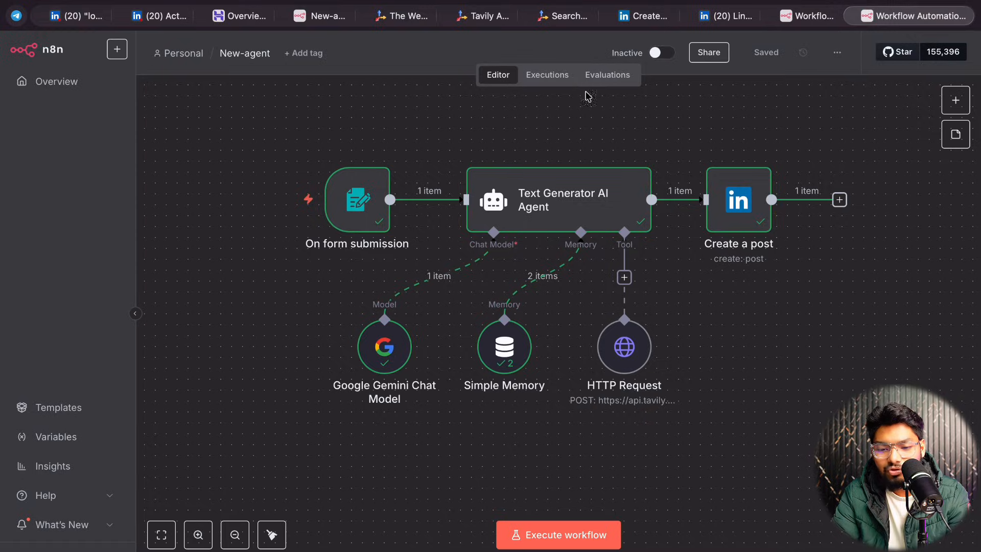
Run a new test with topic 'Top 5 foods for men' and audience '18 plus men'.
click(527, 535)
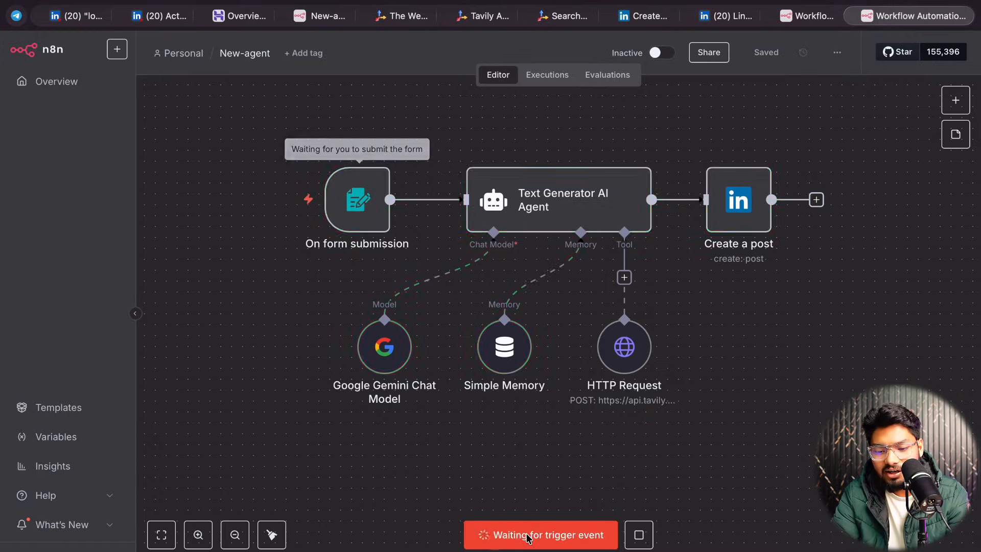
click(403, 121)
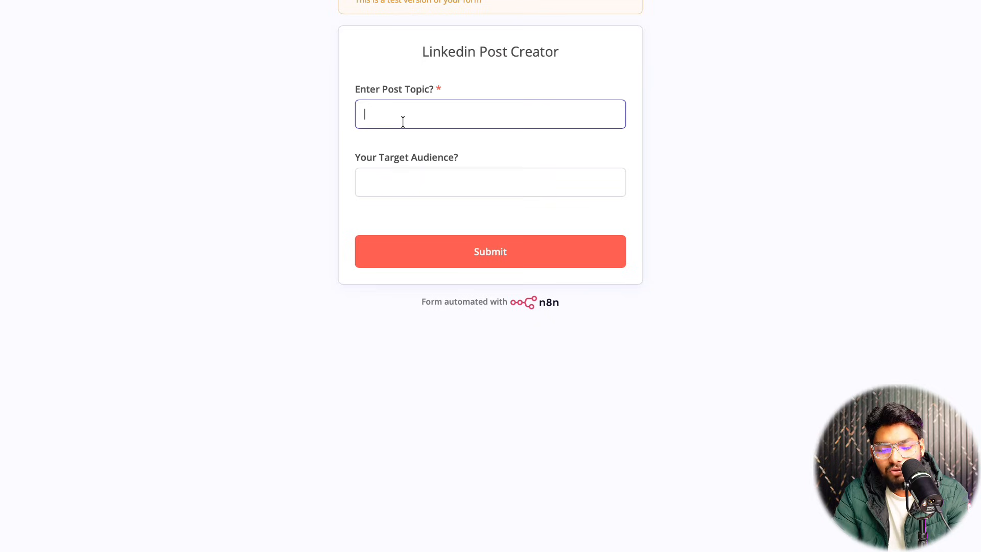
key(Caps_Lock)
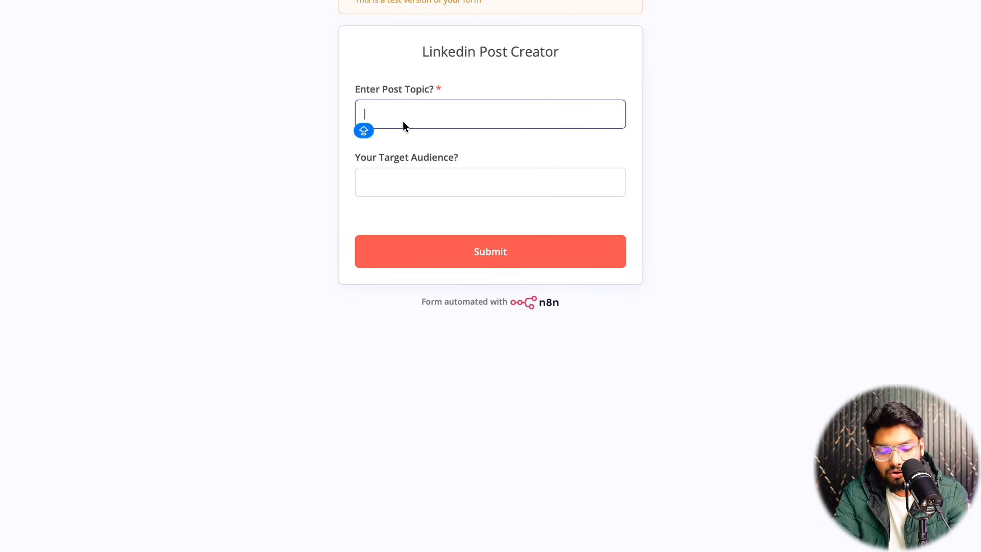
text(Top )
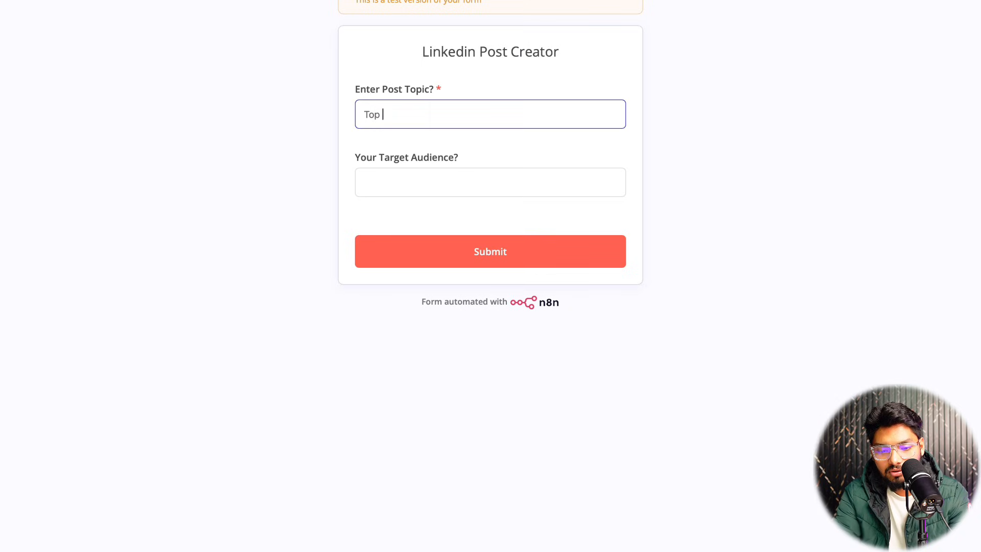
text(5 )
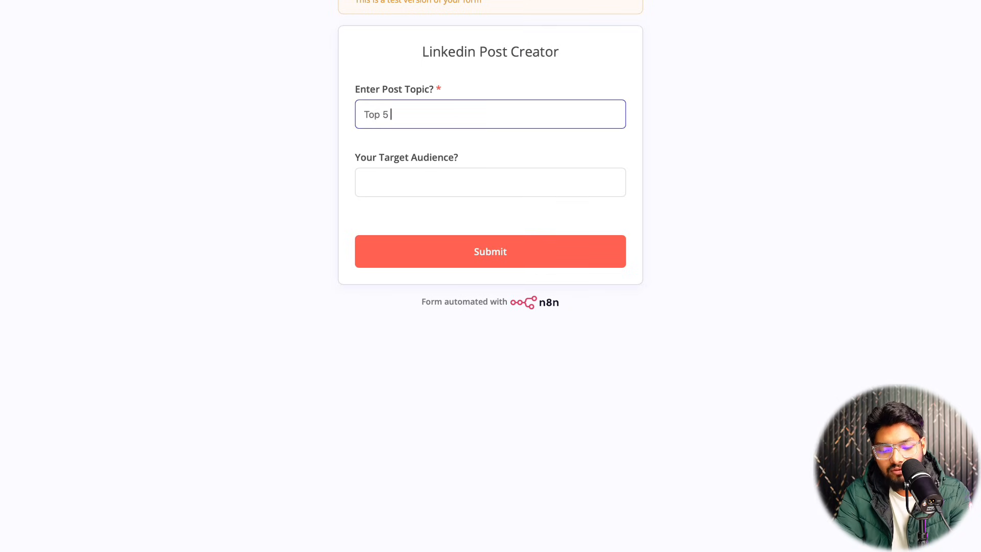
text(foods )
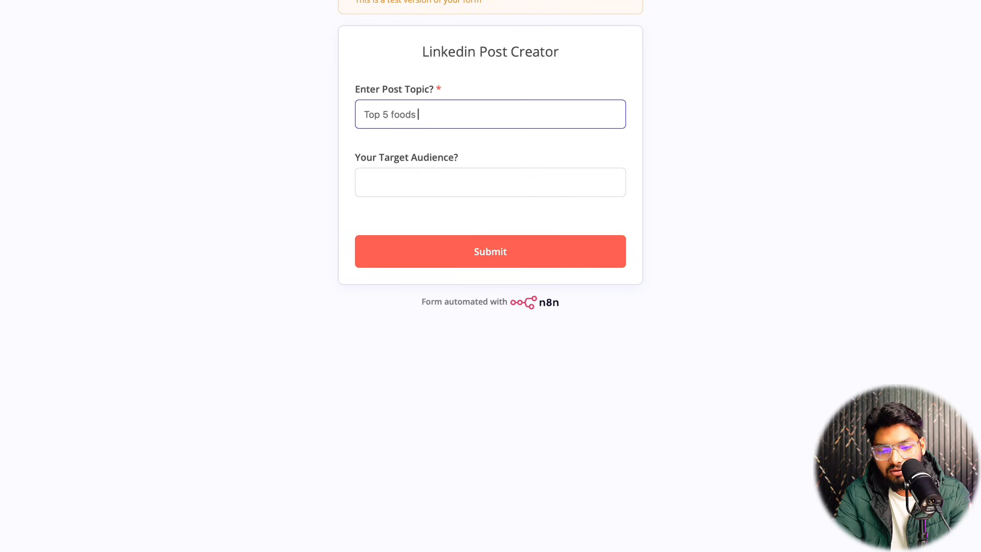
text(for )
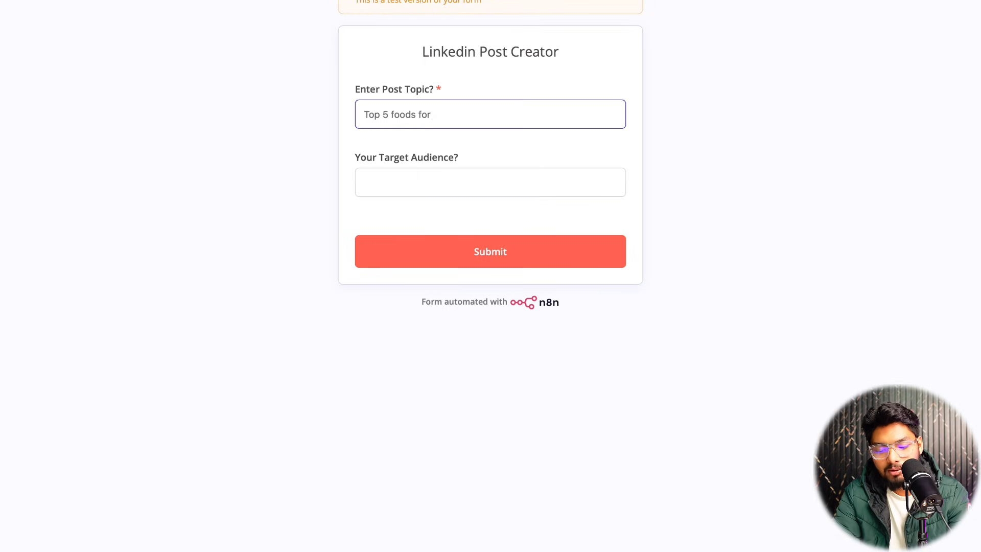
text(men)
click(400, 184)
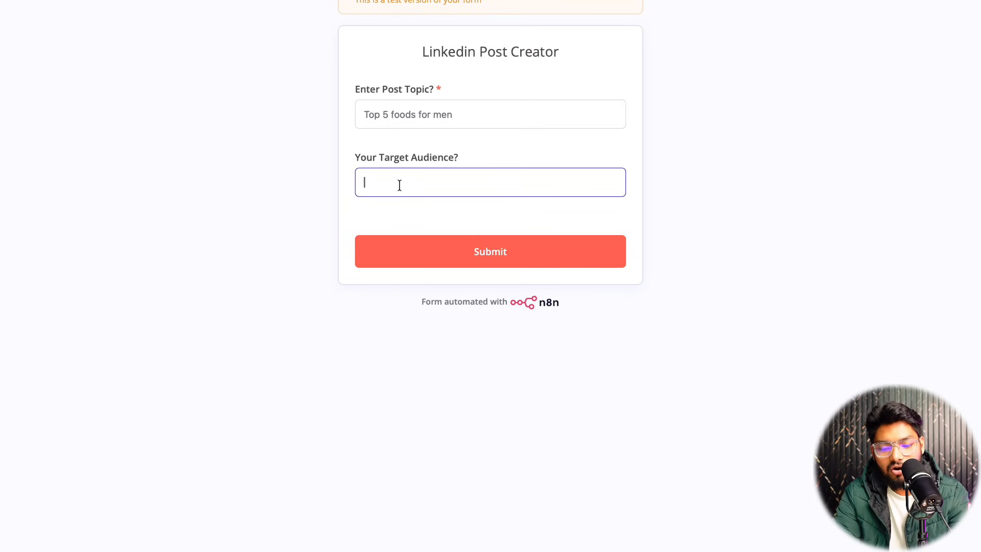
text(18)
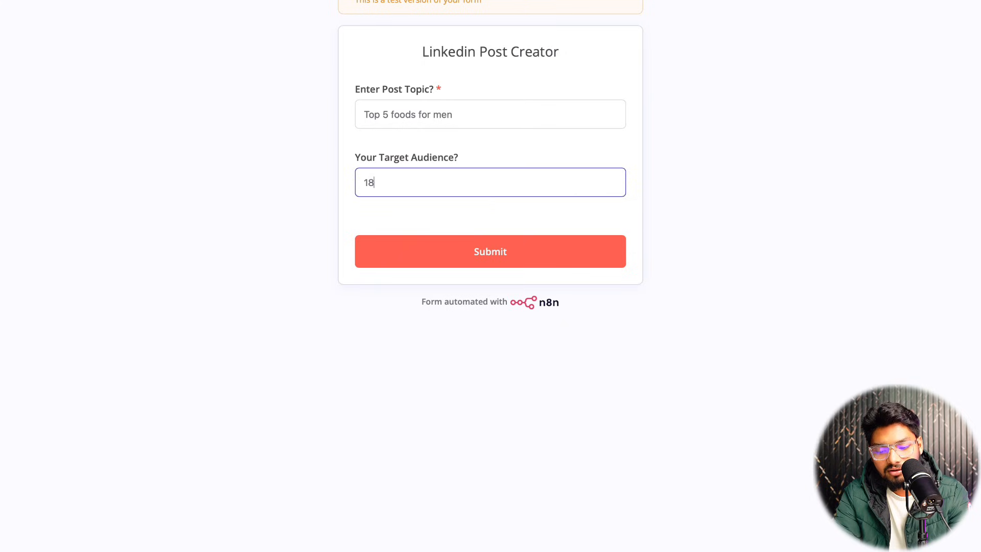
text( plus men)
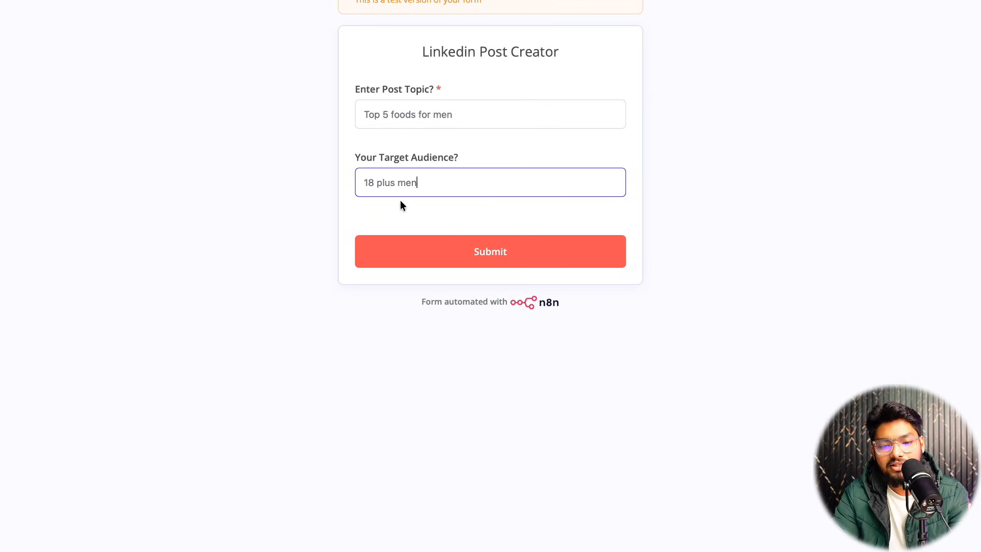
click(405, 260)
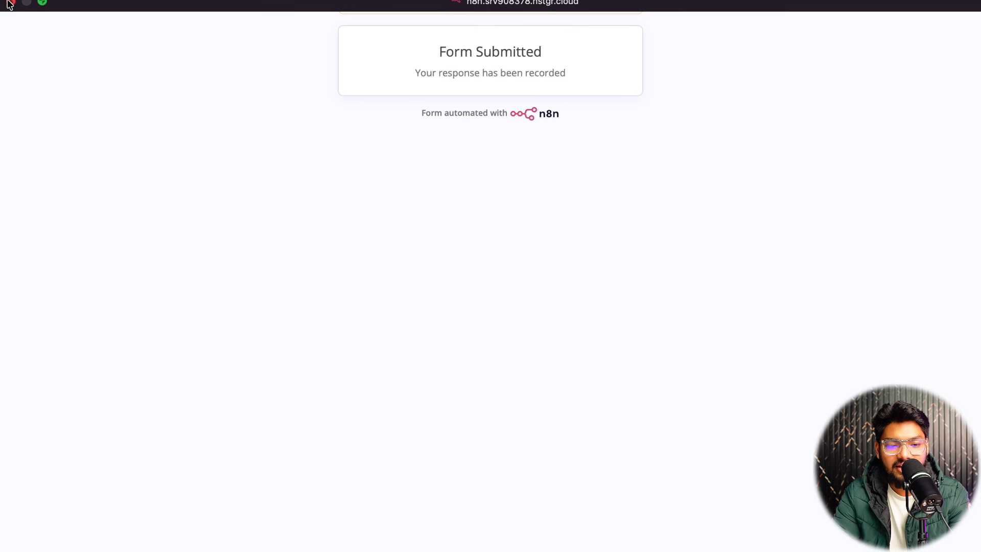
click(9, 2)
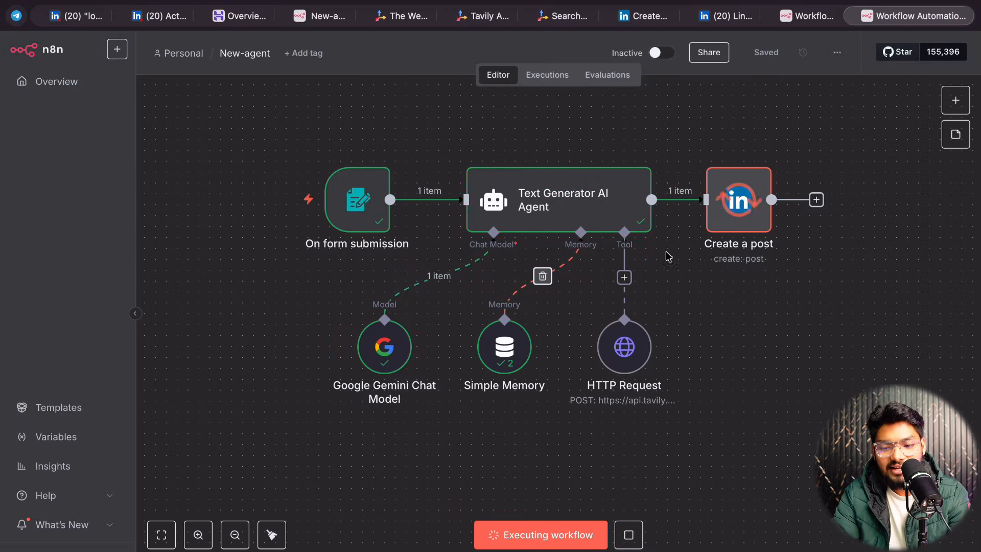
mouse_move(498, 6)
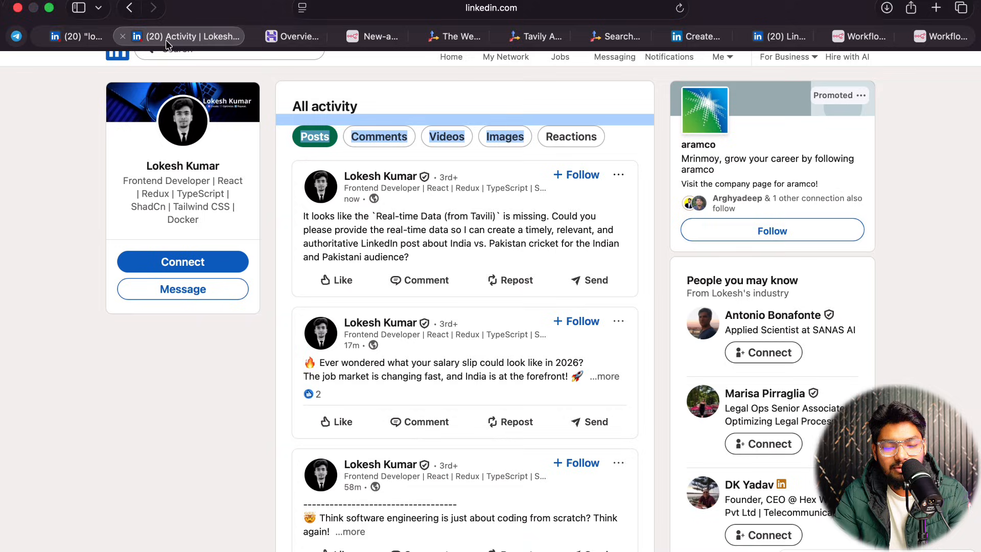
Reload LinkedIn activity and expand the new #MensHealth post on energy-boosting foods for men 18+.
click(170, 36)
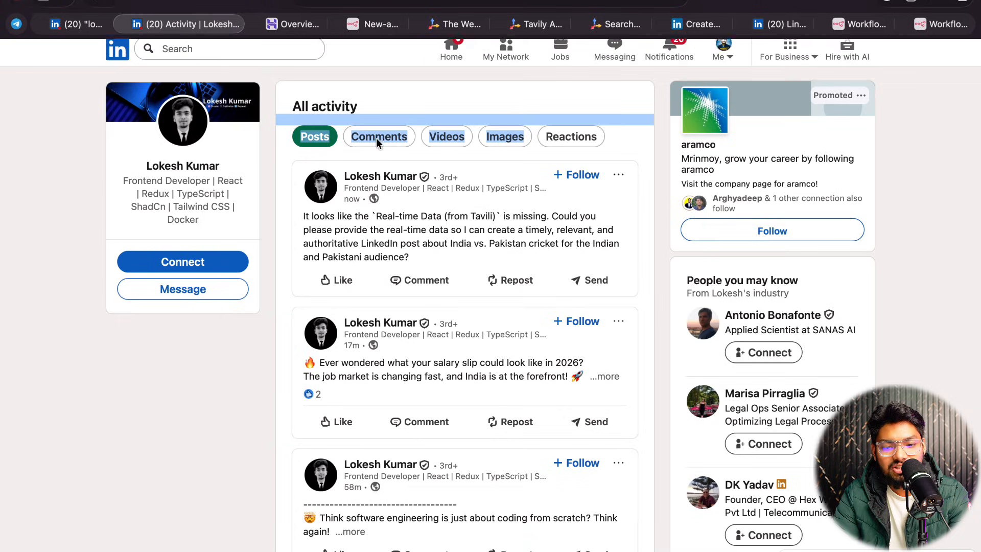
key(super+r)
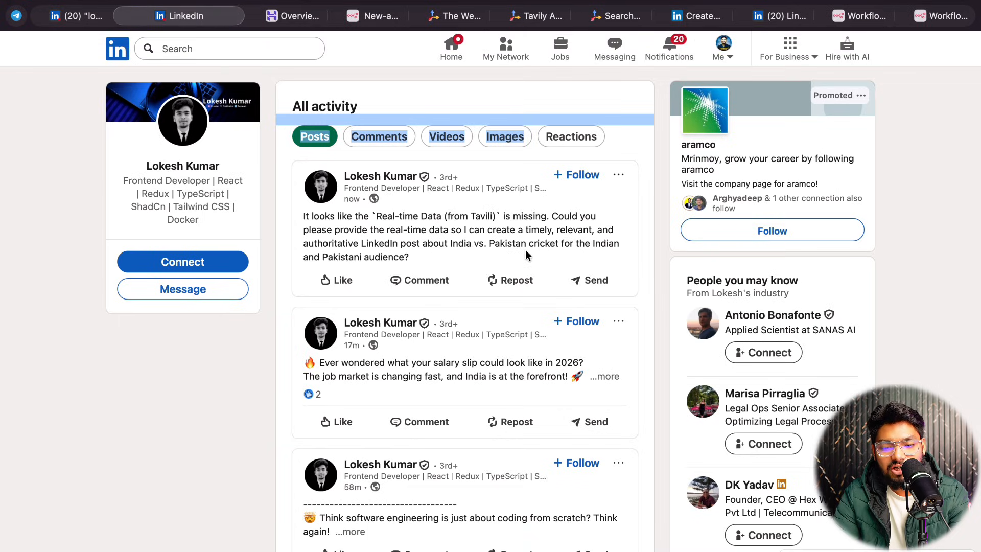
scroll(525, 249, up, 2)
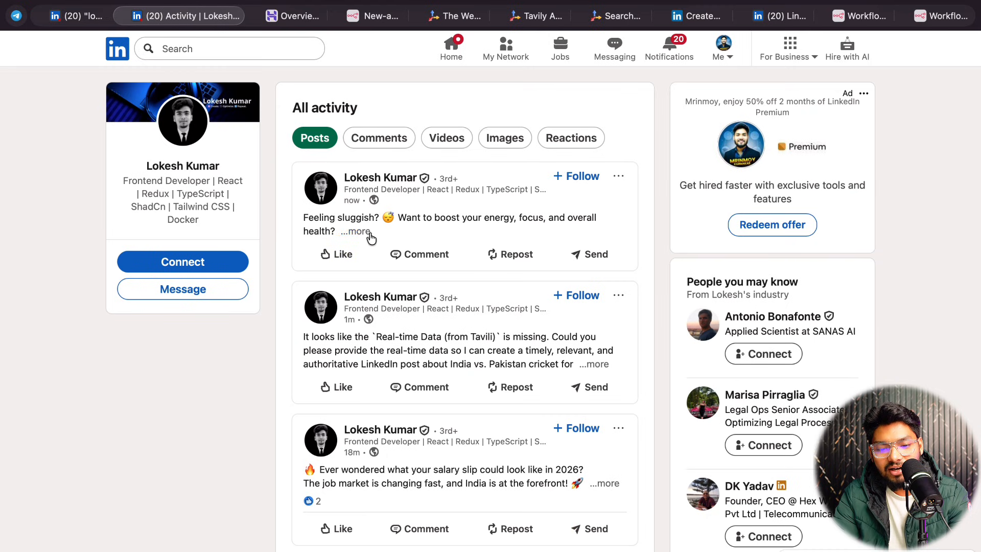
click(356, 235)
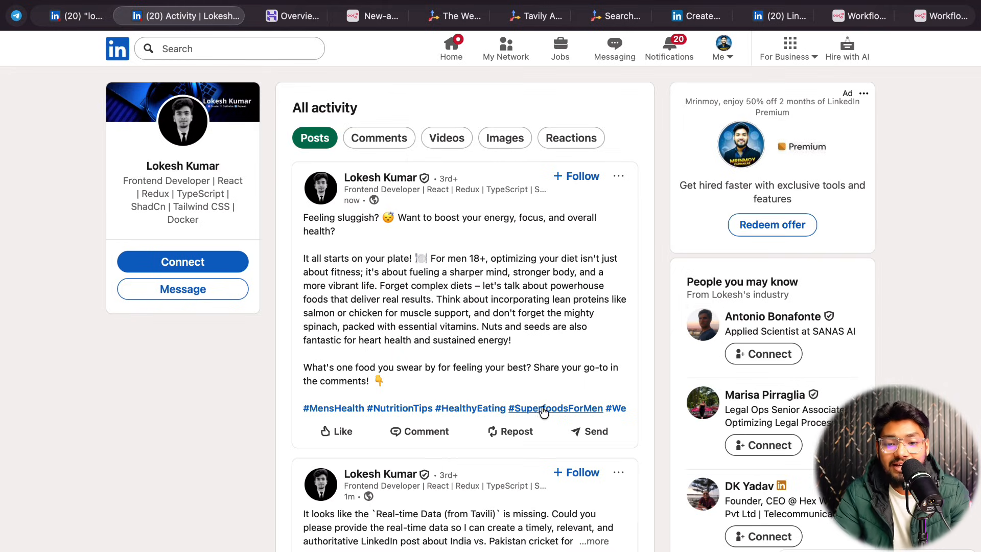
click(67, 17)
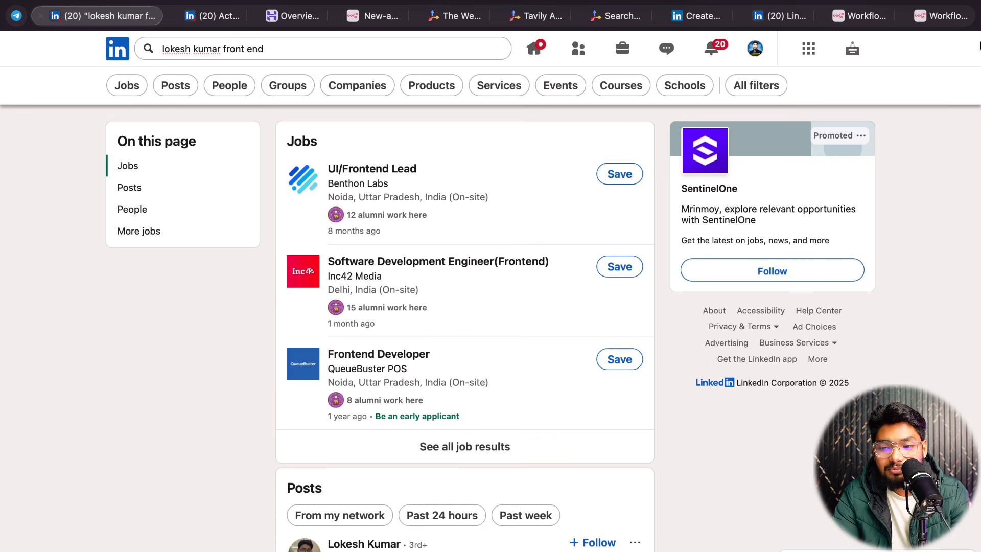
click(935, 16)
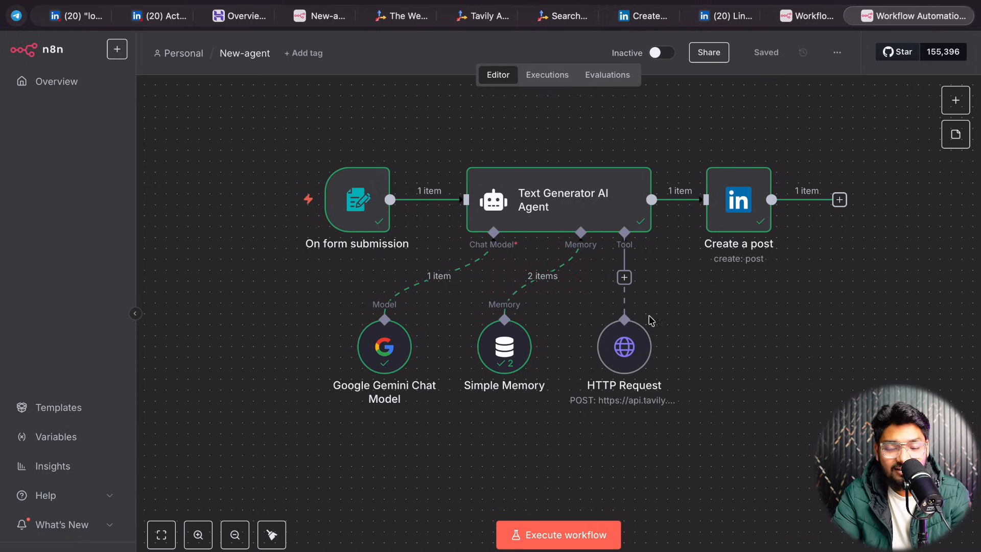